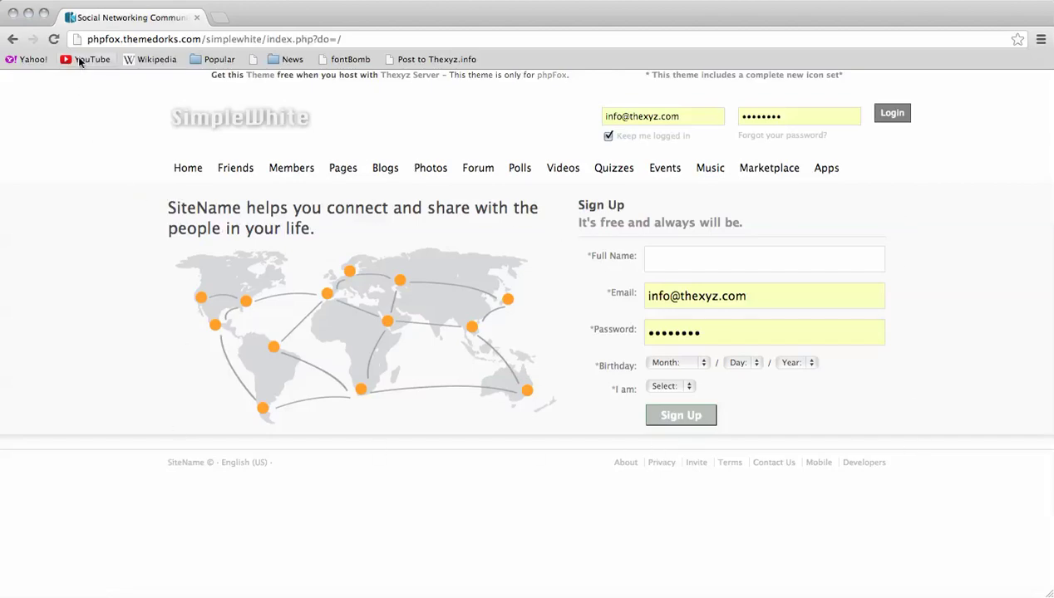
Switch back to the browser window showing the phpFox admin site.
key("super+Tab")
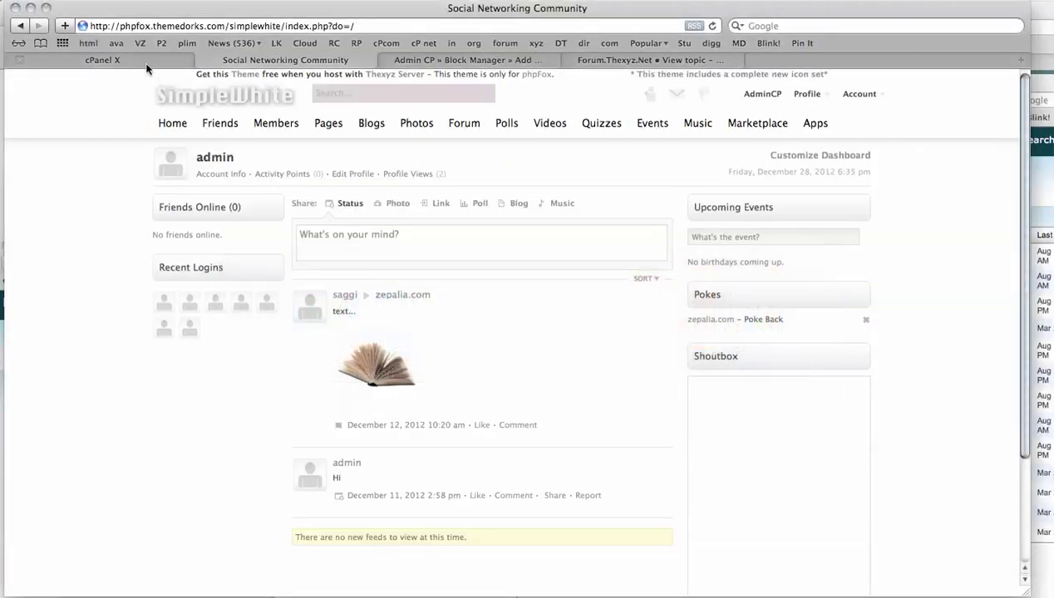
Open cPanel File Manager at the web root and locate slide.zip in Finder.
left_click(147, 65)
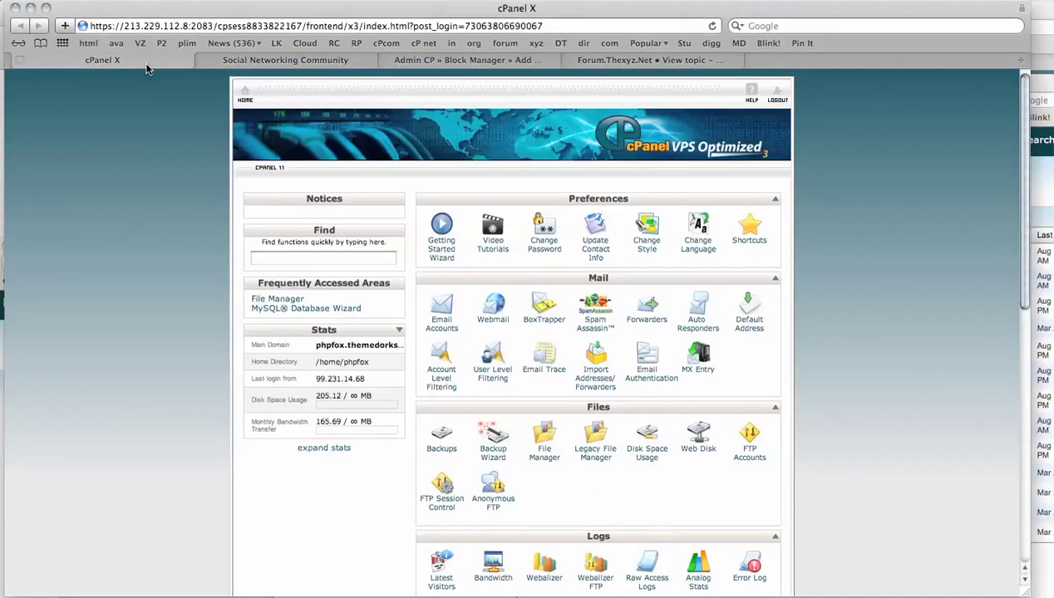
scroll(548, 328, "down", 3)
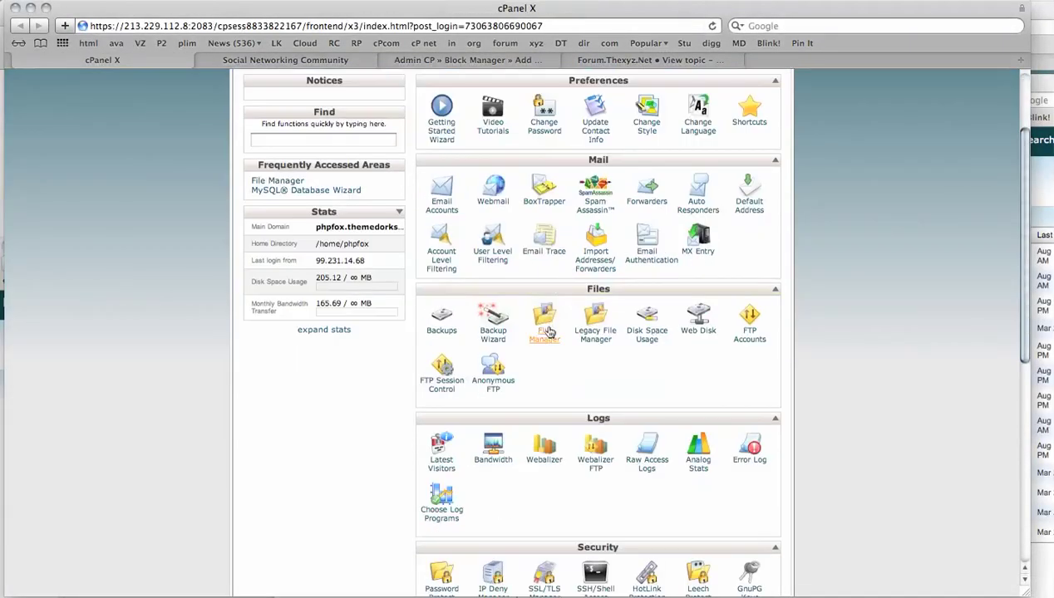
left_click(545, 327)
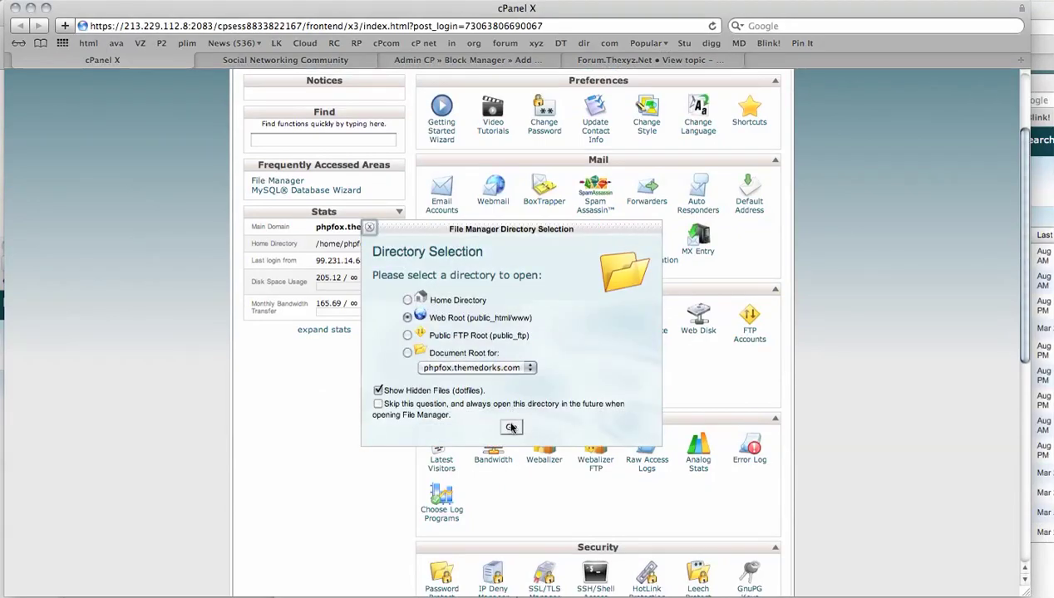
left_click(511, 427)
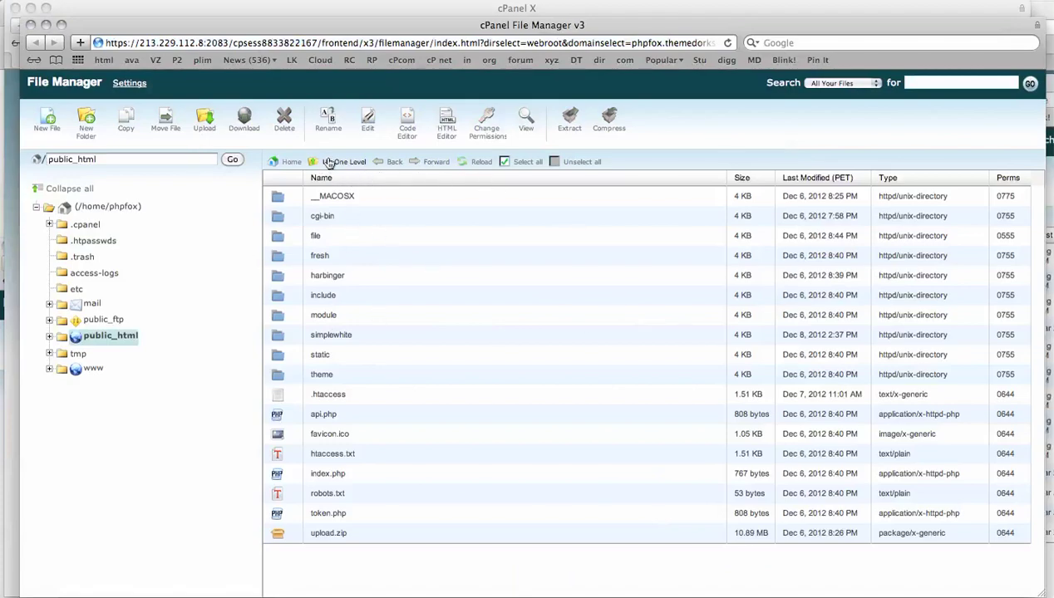
key("super+Tab")
key("super+Tab")
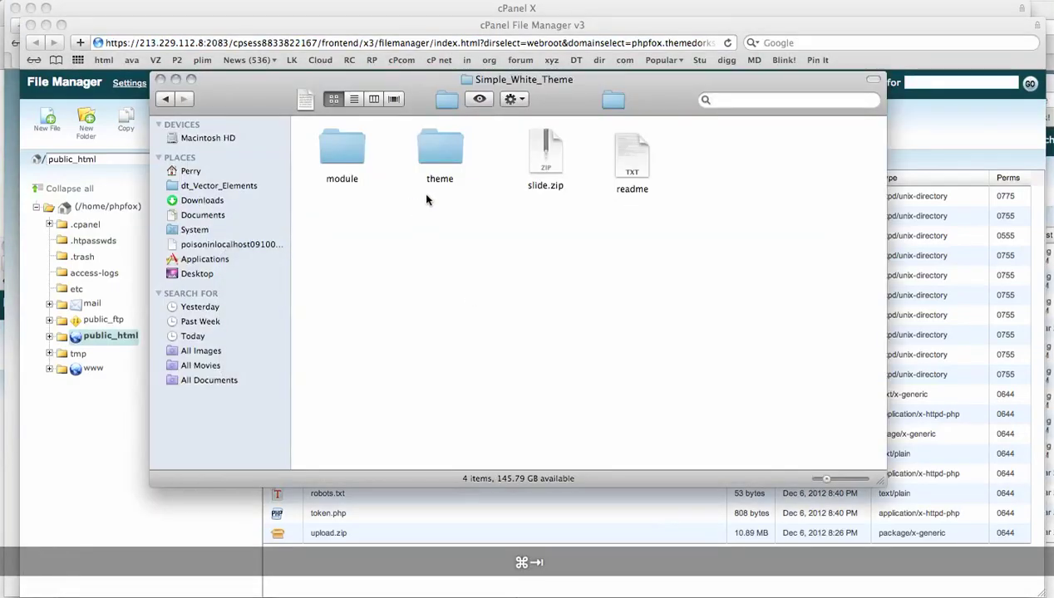
left_click(547, 157)
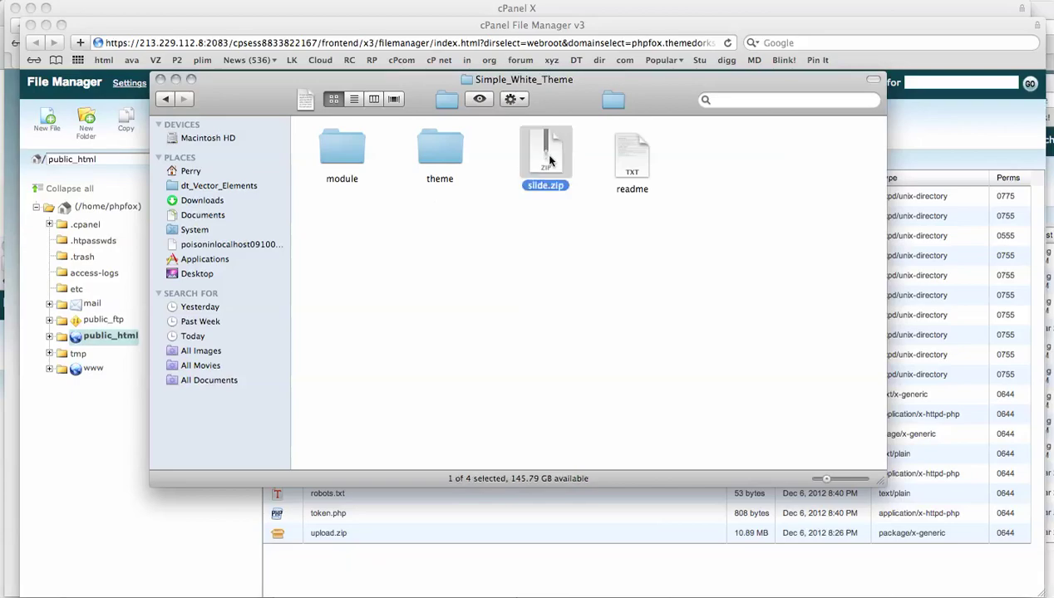
key("super+Tab")
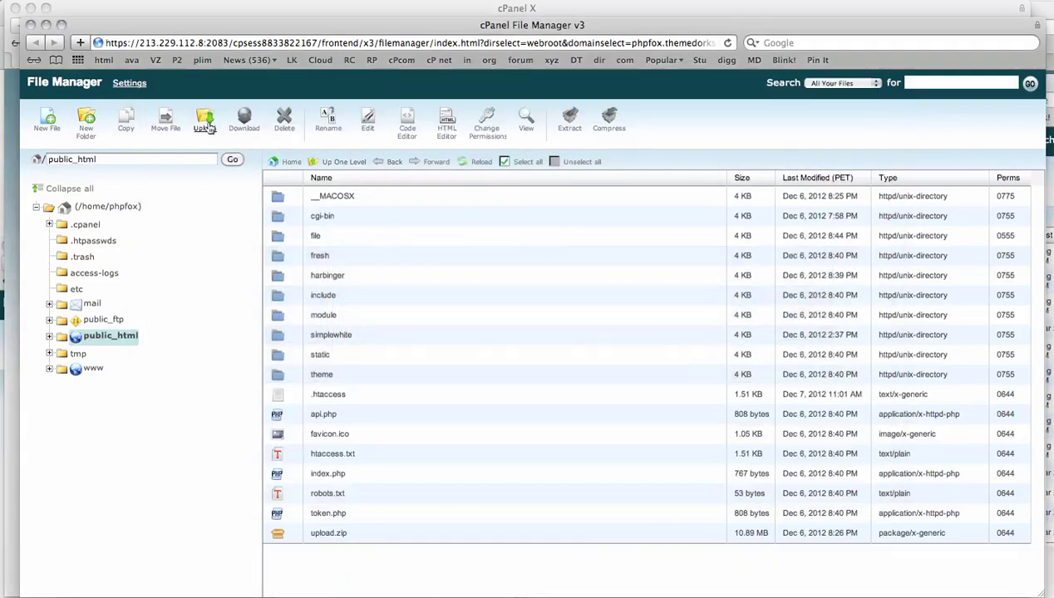
Upload slide.zip from the Simple_White_Theme folder into public_html.
left_click(208, 125)
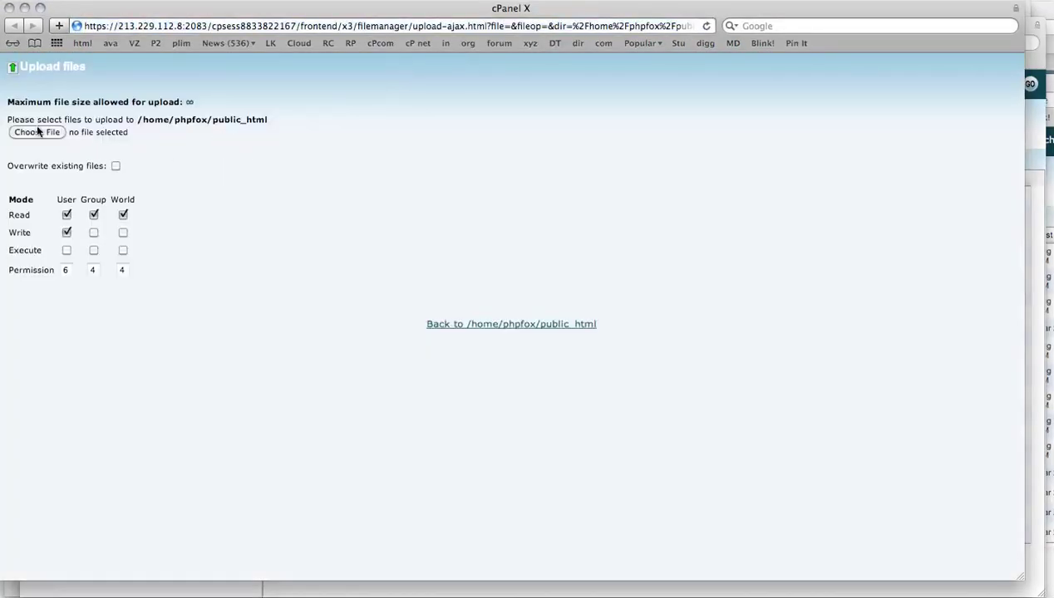
left_click(36, 132)
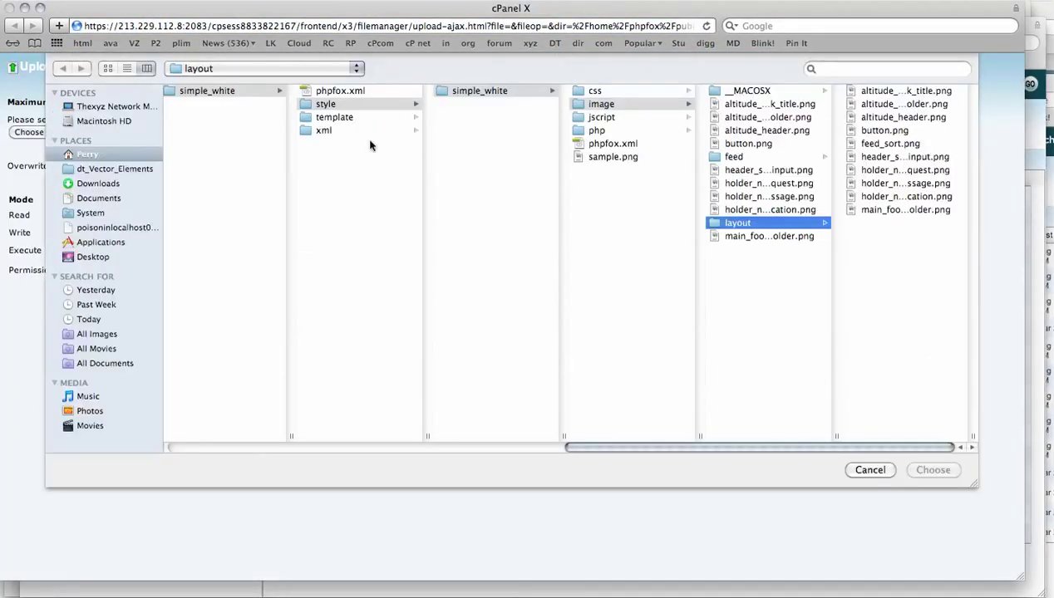
left_click(243, 66)
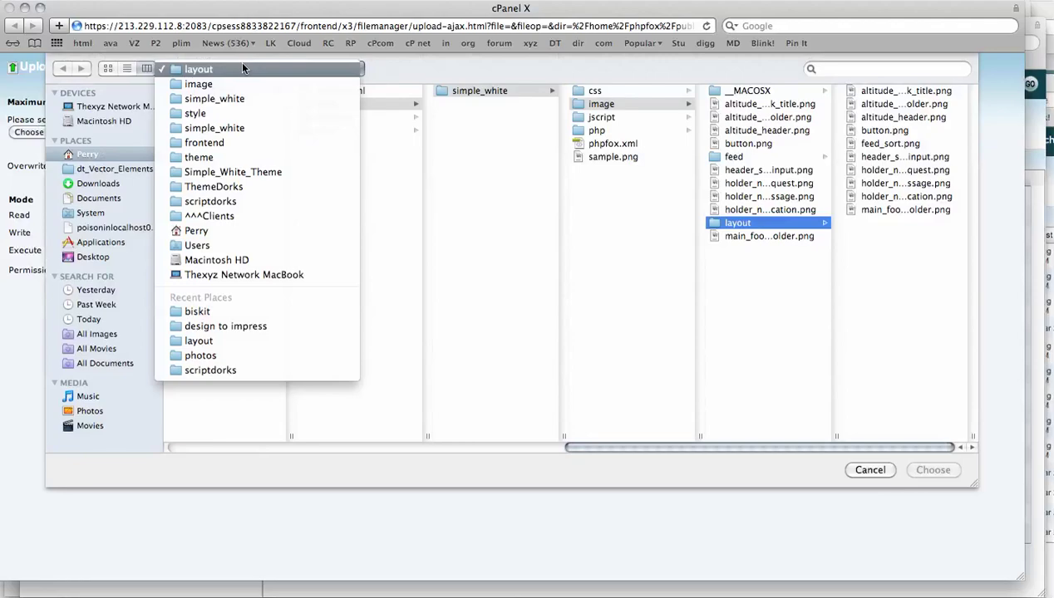
left_click(215, 174)
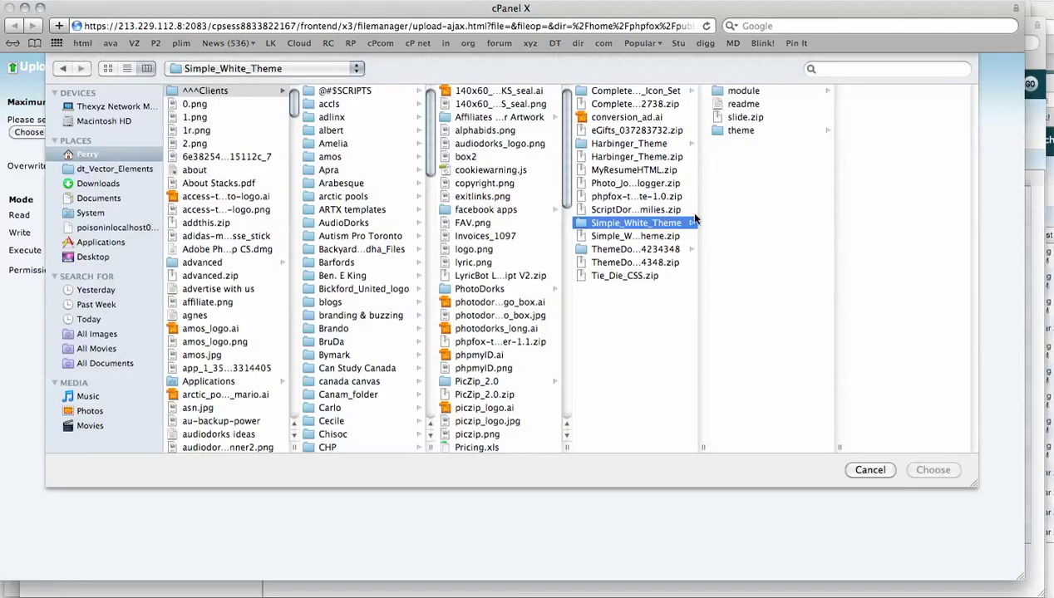
left_click(756, 118)
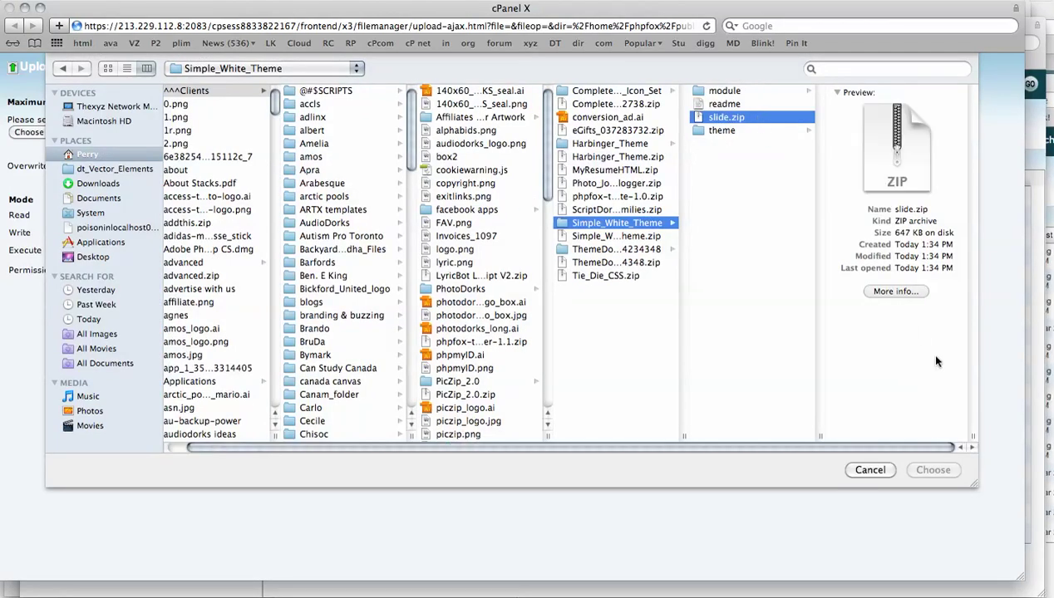
left_click(930, 470)
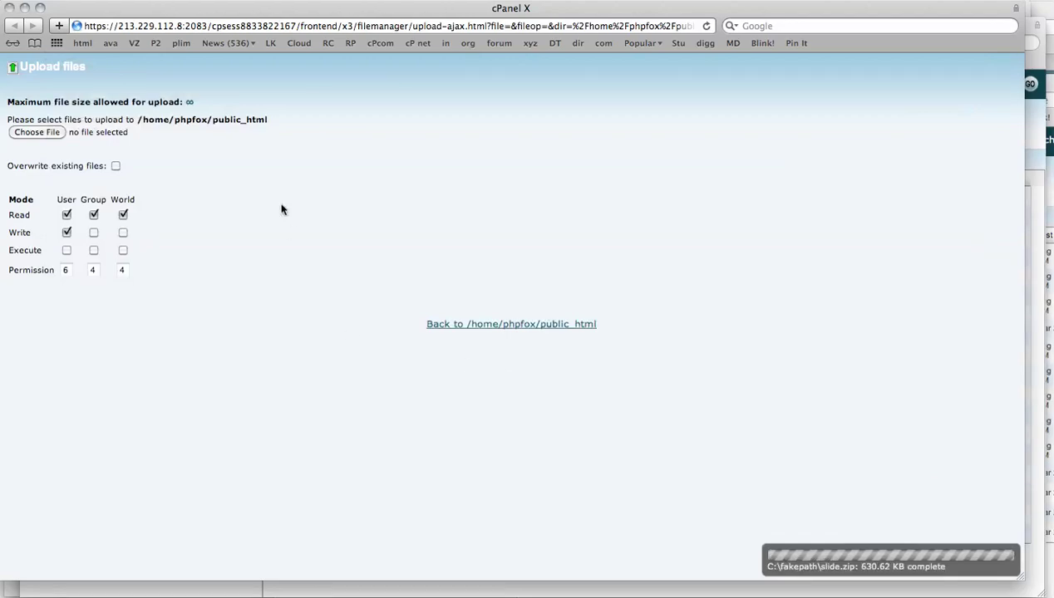
key("super+w")
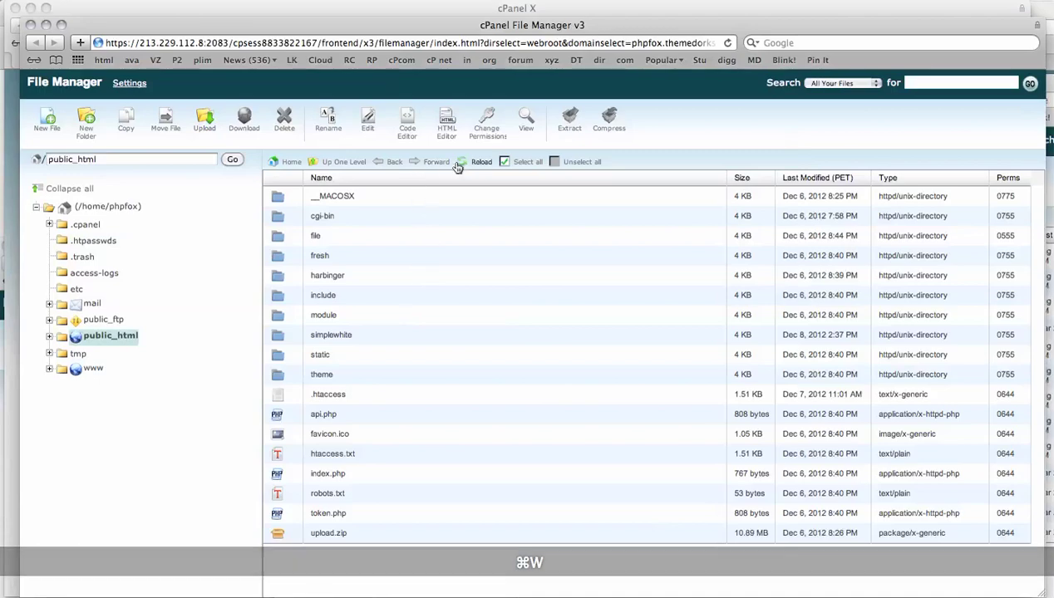
Extract the uploaded slide.zip into /public_html.
left_click(485, 164)
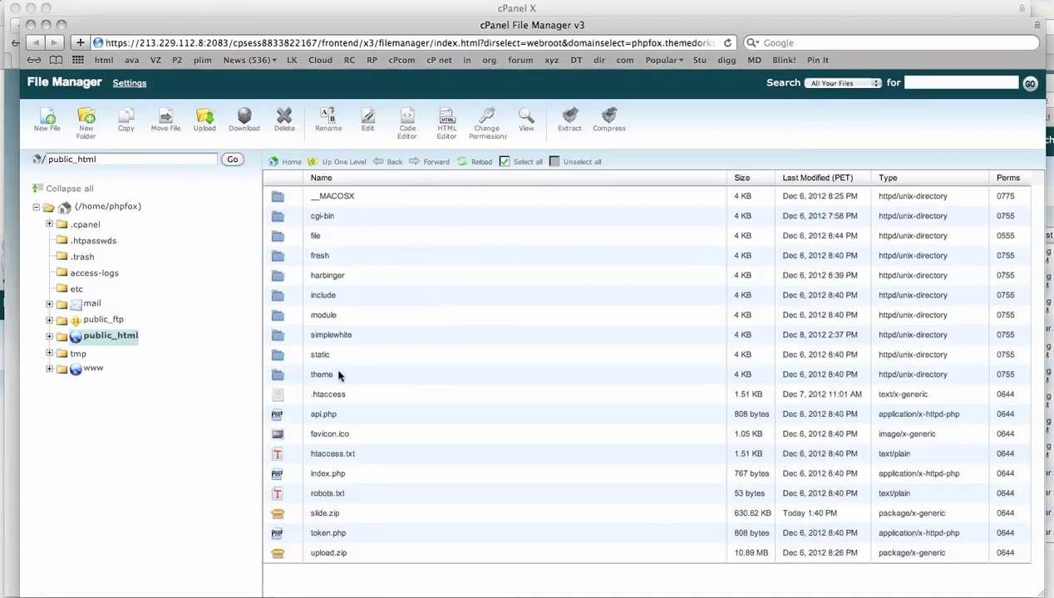
left_click(290, 515)
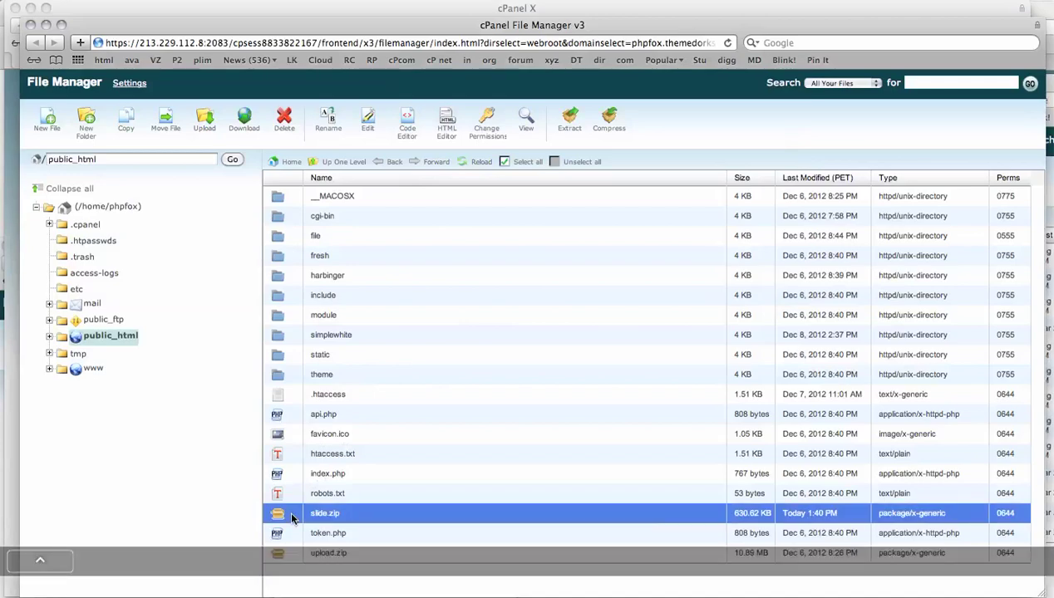
left_click(291, 515, "ctrl")
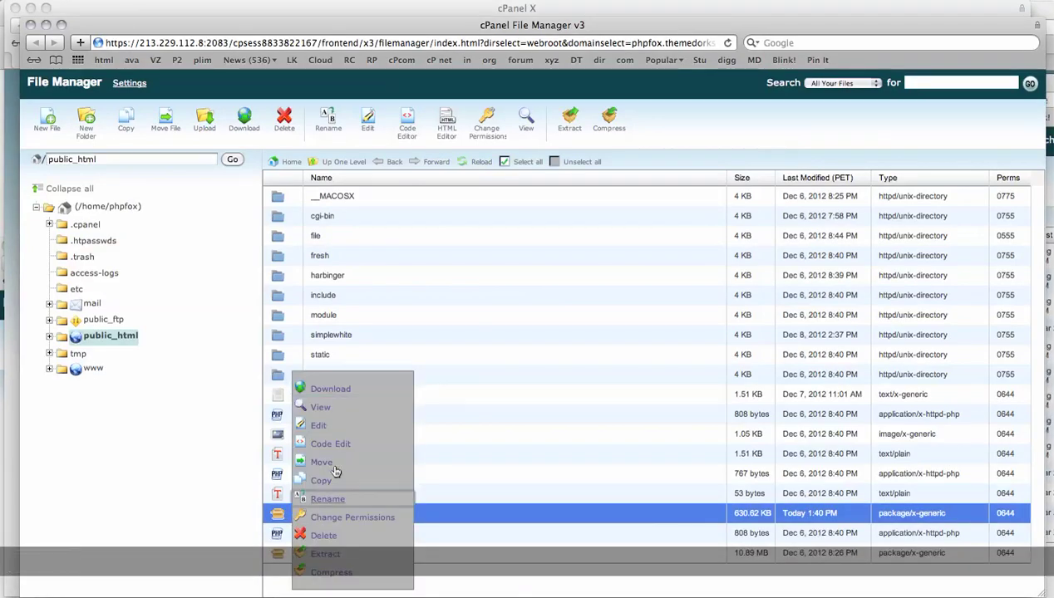
left_click(341, 557)
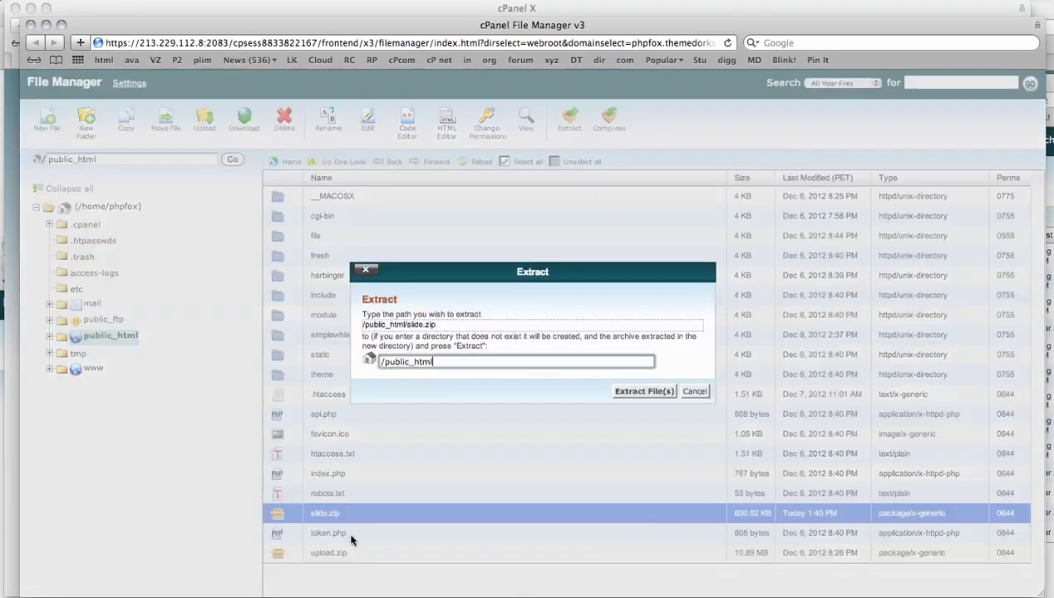
left_click(641, 393)
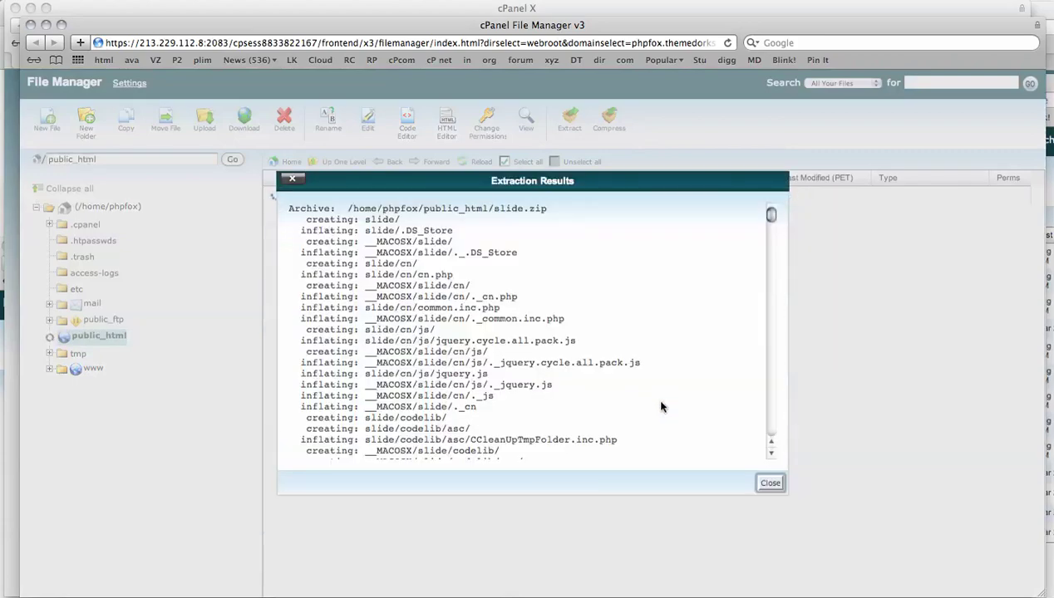
left_click(770, 483)
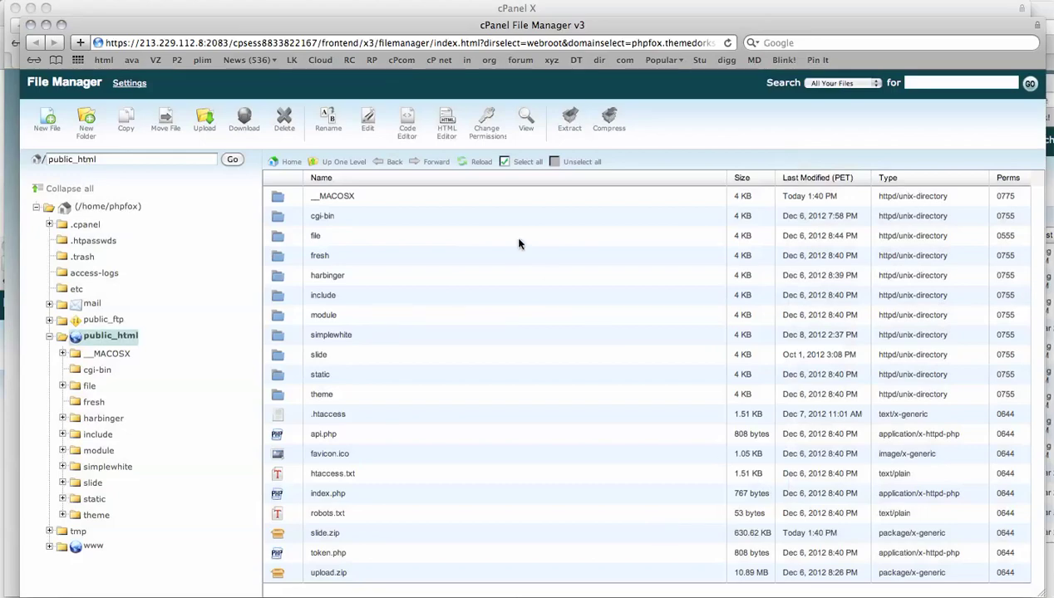
Refresh the listing, open the new slide folder, and reposition the window.
left_click(479, 164)
double_click(295, 358)
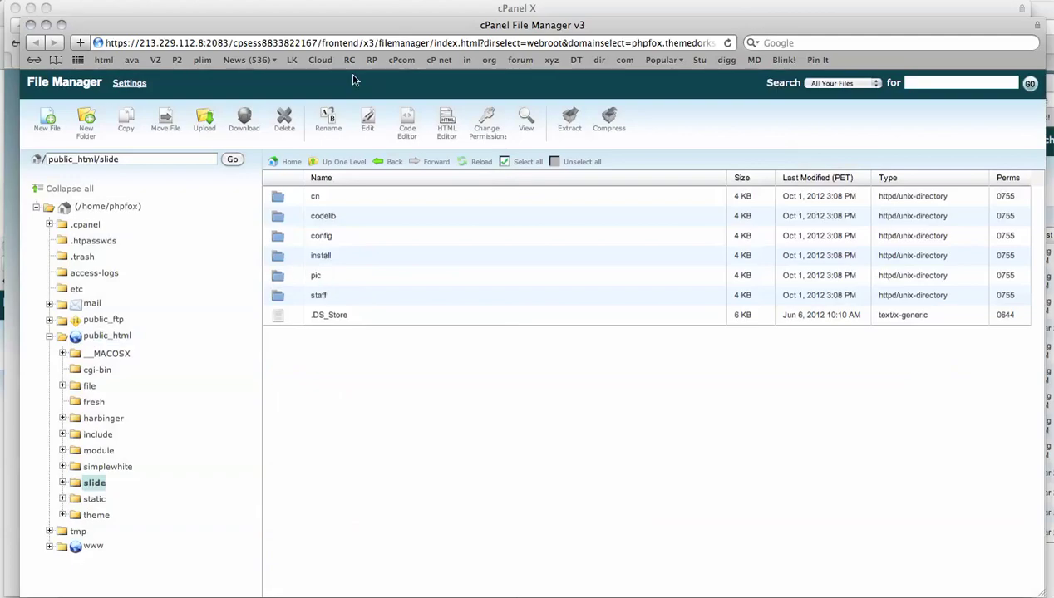
mouse_move(289, 31)
left_mouse_down()
mouse_move(287, 138)
mouse_move(277, 25)
left_mouse_up()
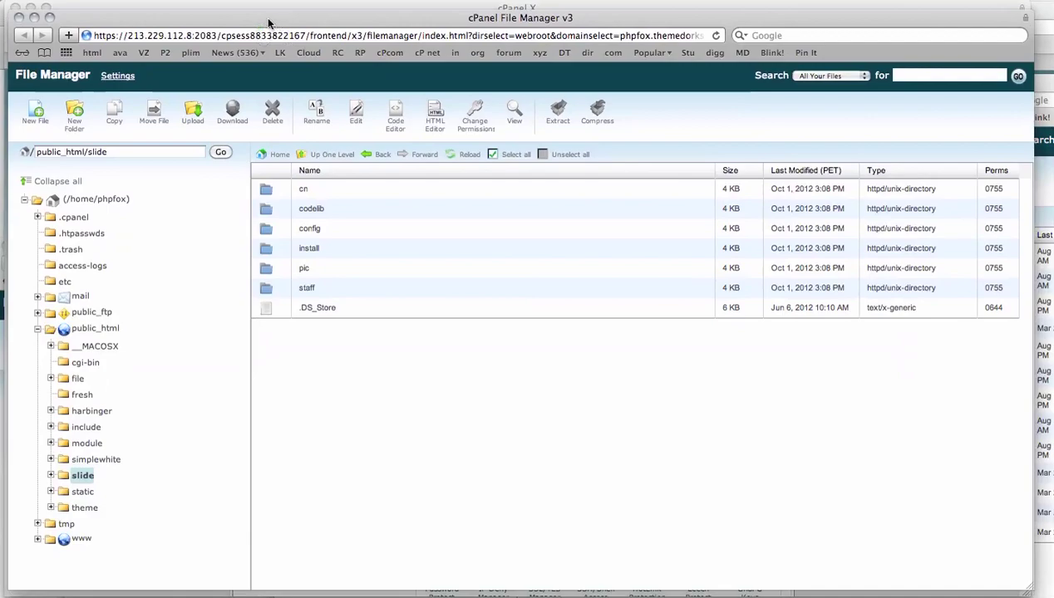
mouse_move(269, 23)
left_mouse_down()
mouse_move(276, 206)
mouse_move(269, 18)
left_mouse_up()
Load phpfox.themedorks.com/slide/install/ in Safari.
left_click(225, 33)
type("p")
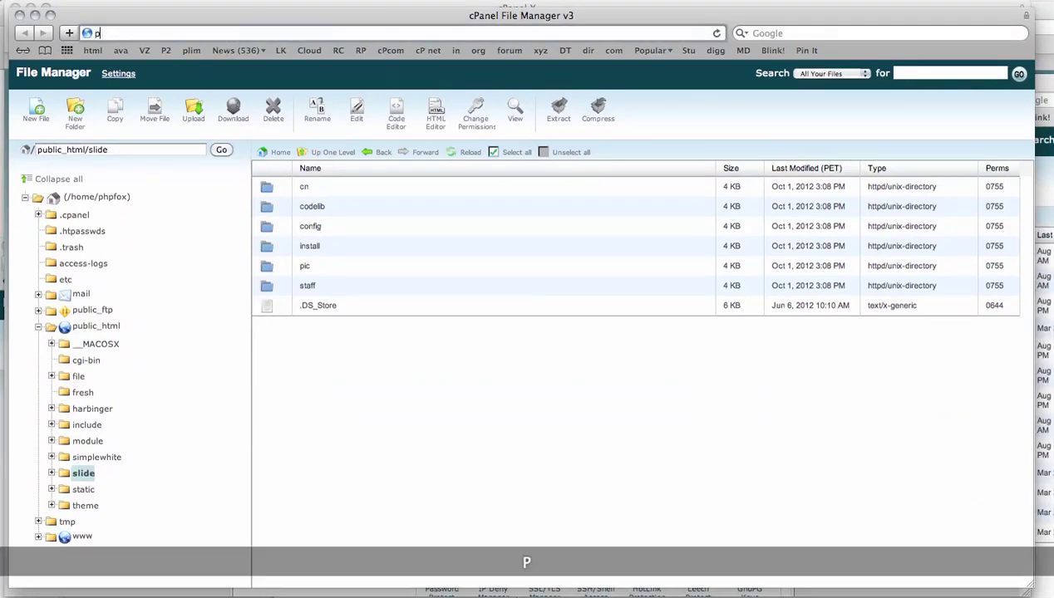
type("hpfox.themedorks.com/")
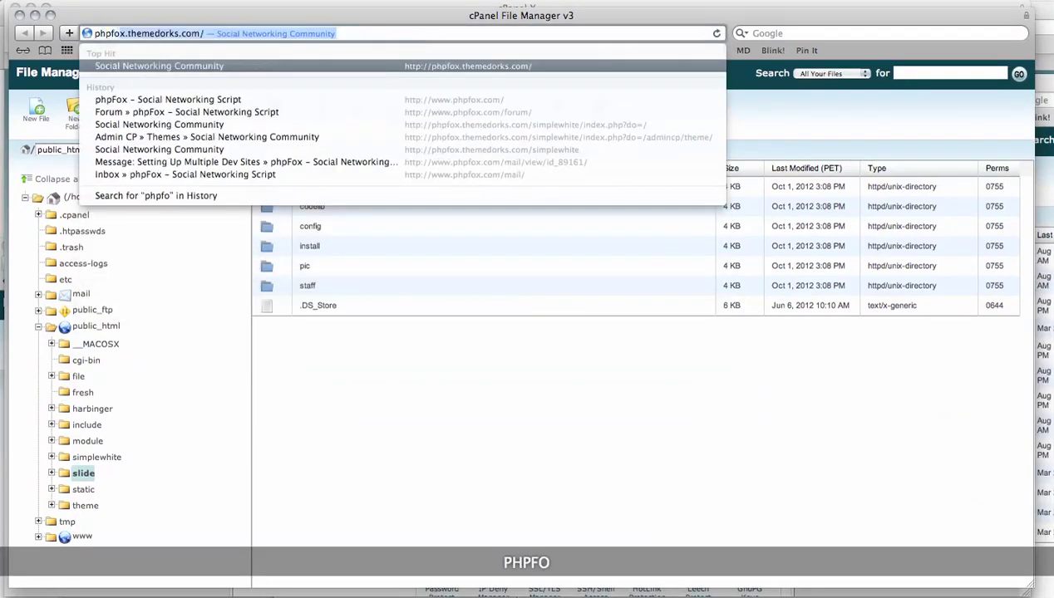
key("Right")
type("in")
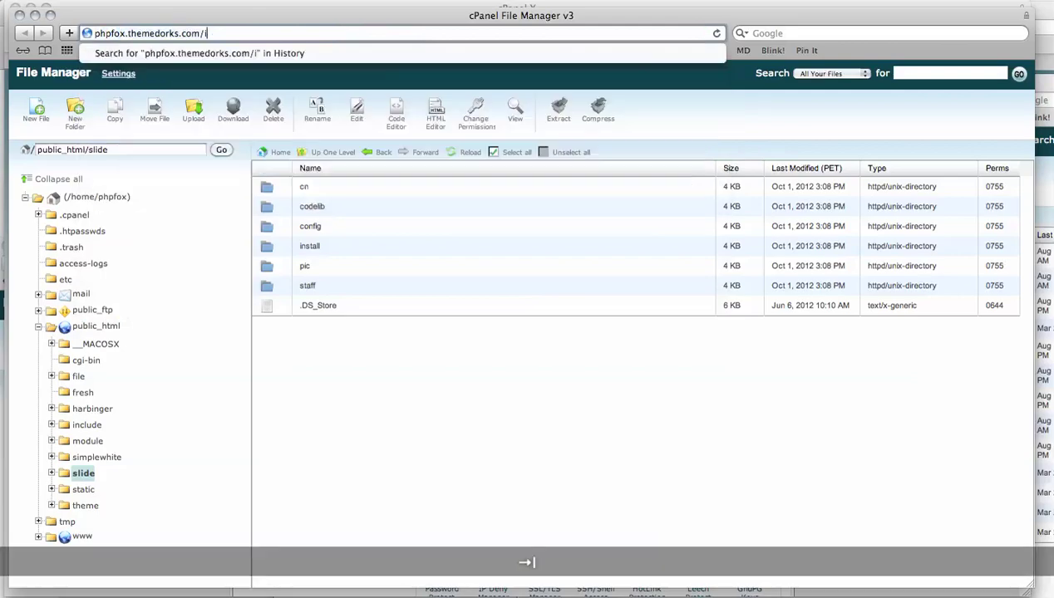
key("BackSpace")
key("BackSpace")
type("slide")
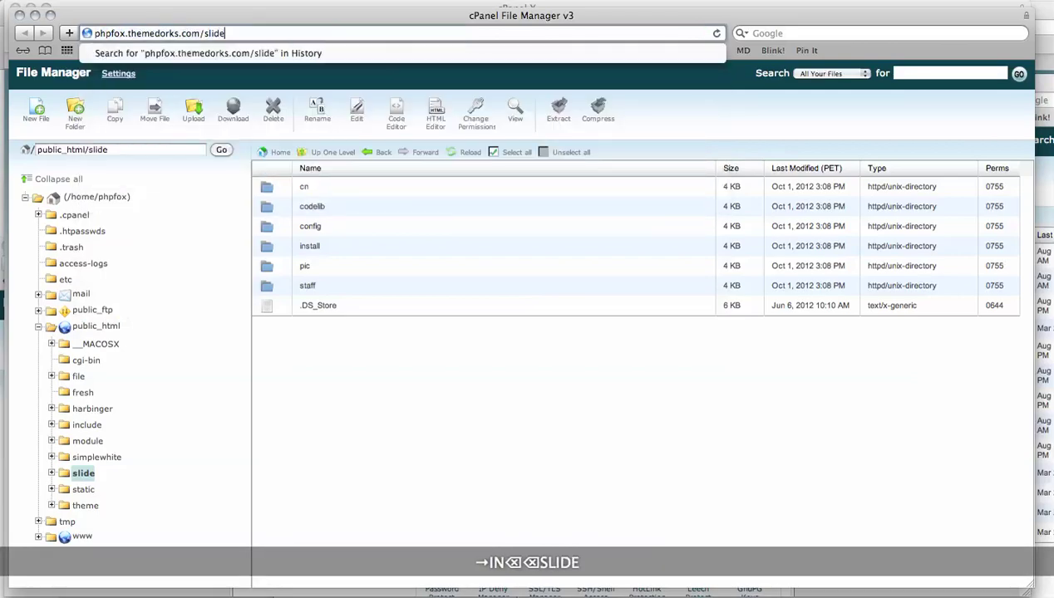
type("/install")
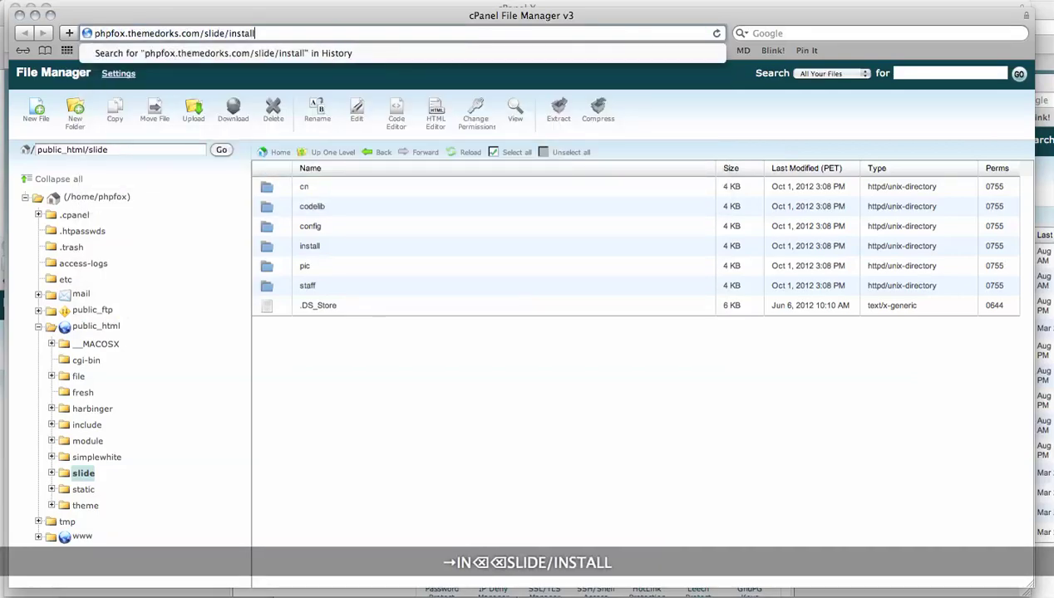
mouse_move(201, 34)
left_mouse_down()
mouse_move(84, 34)
mouse_move(212, 35)
left_mouse_up()
double_click(212, 34)
left_click(243, 34)
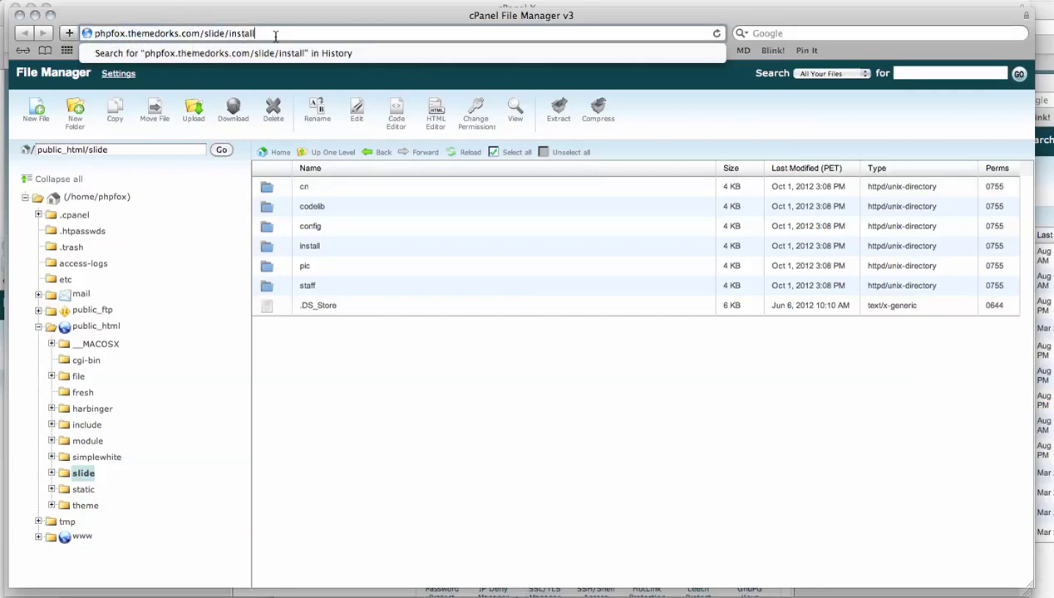
type("/")
key("Return")
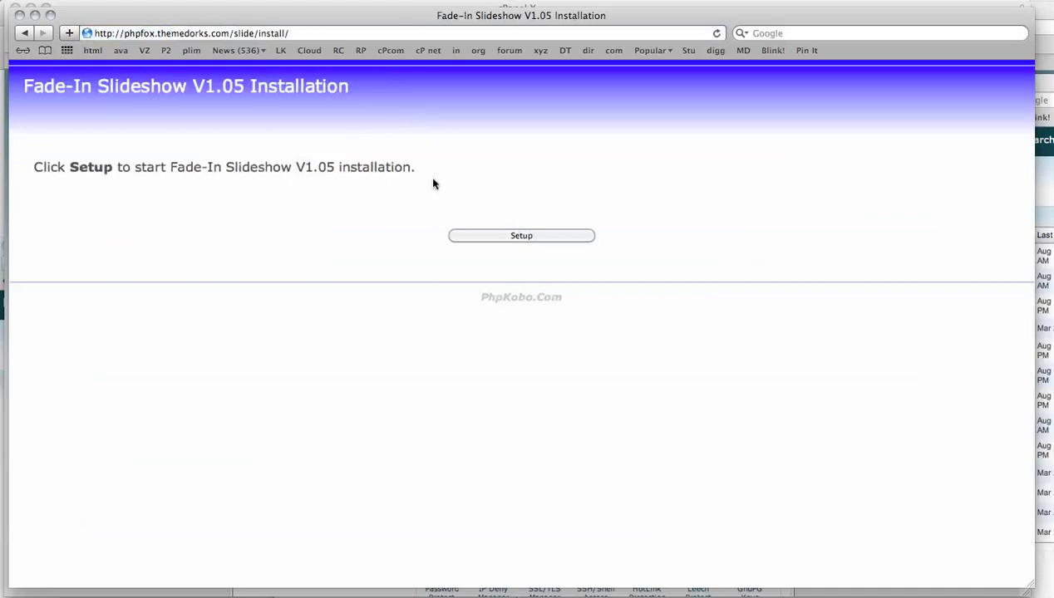
Run the slideshow setup, then drag the errored installer window aside.
left_click(520, 239)
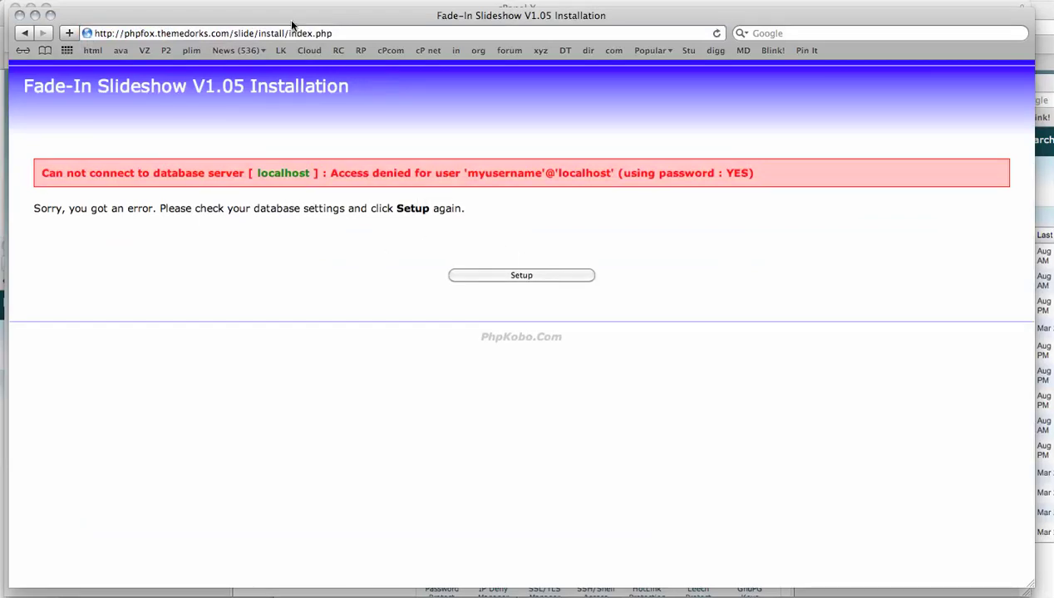
left_click_drag(294, 11, 359, 9)
Open File Manager, browse into slide/config, then back up to public_html.
left_click(70, 12)
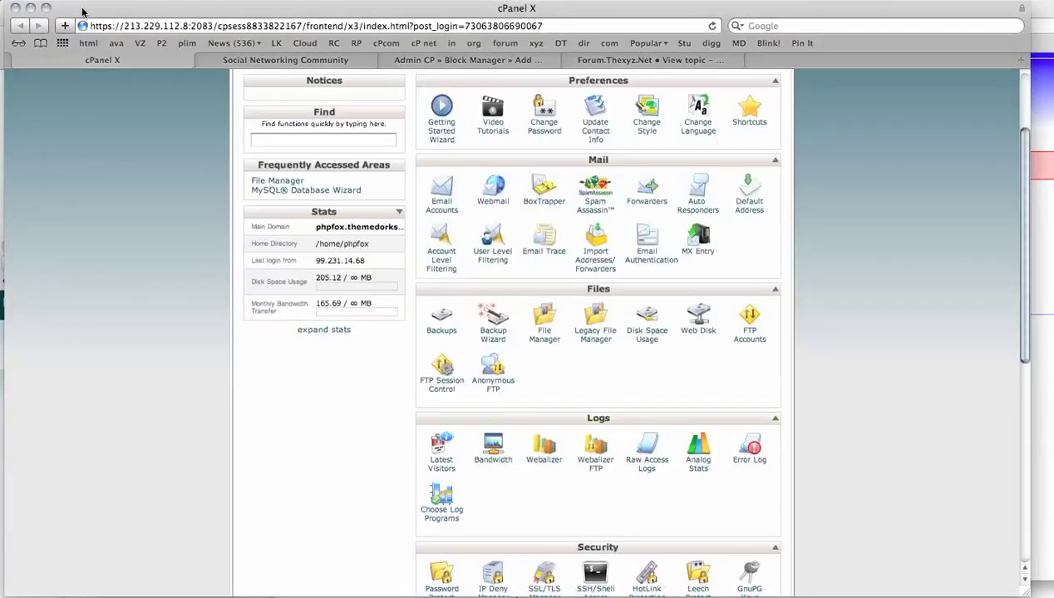
left_click(544, 332)
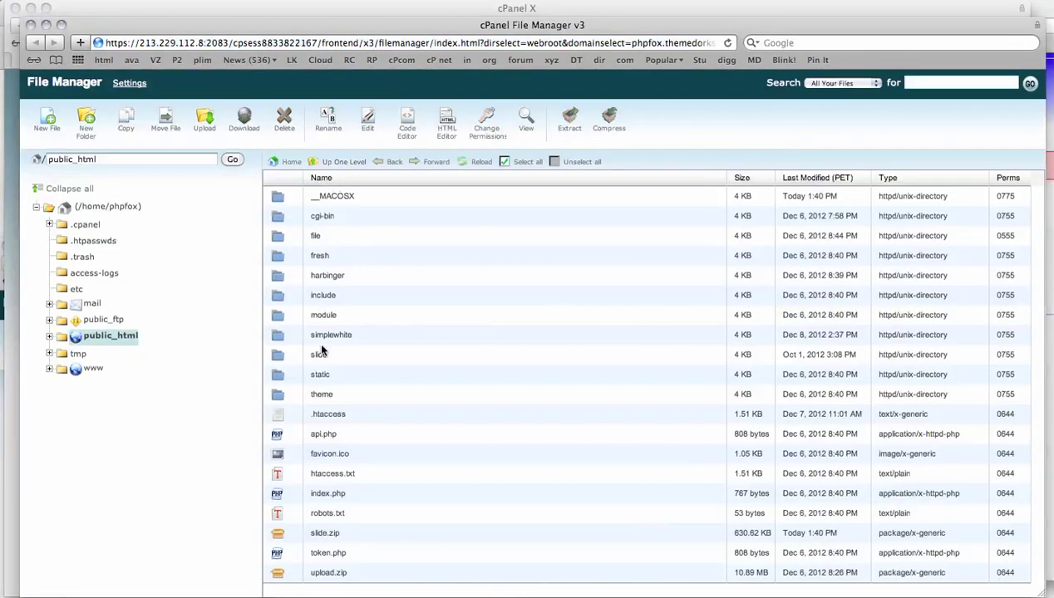
double_click(280, 355)
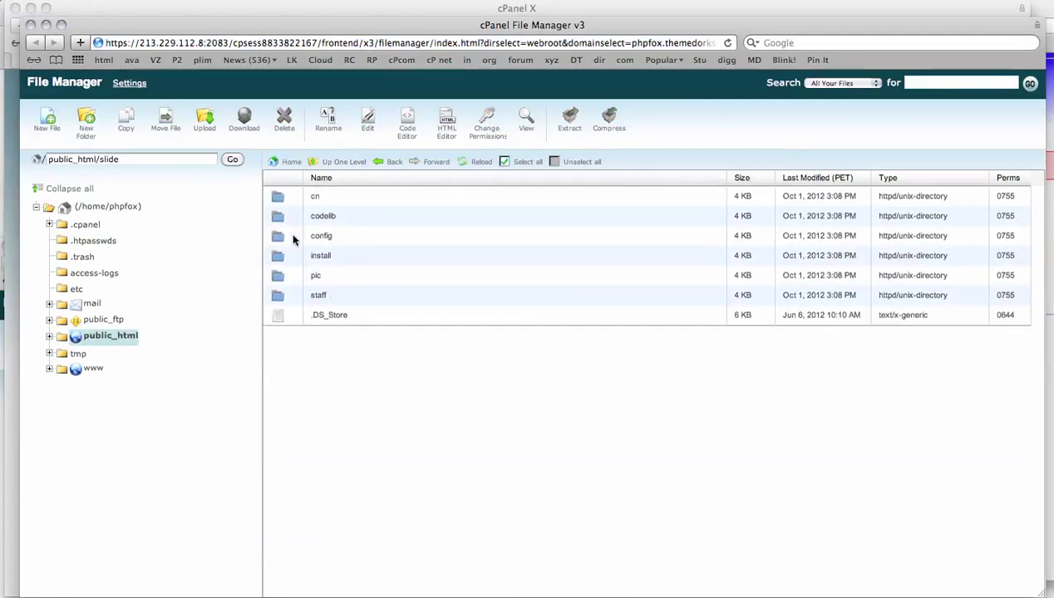
double_click(282, 237)
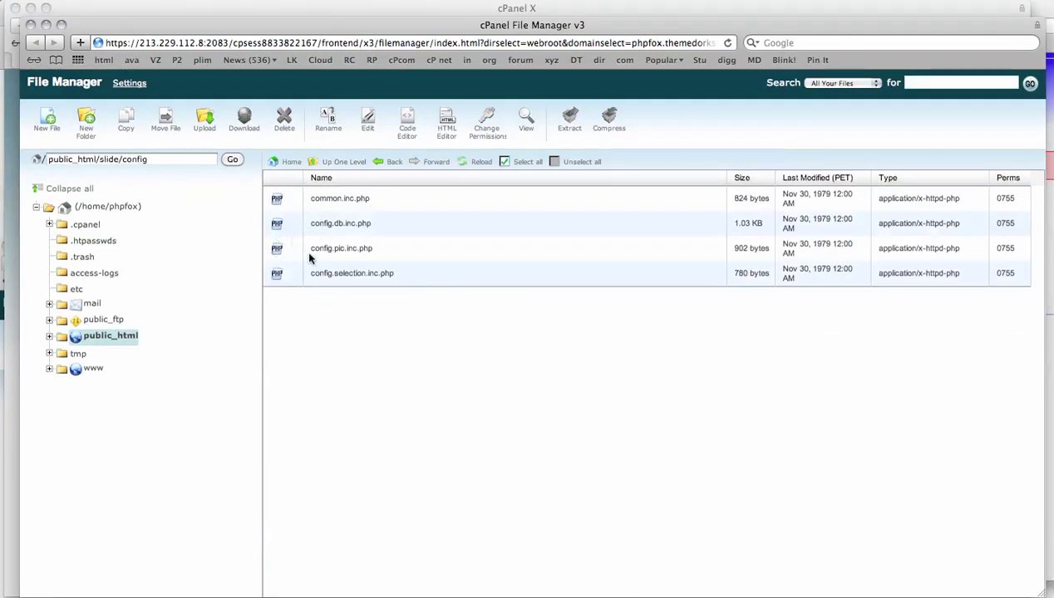
left_click(281, 224)
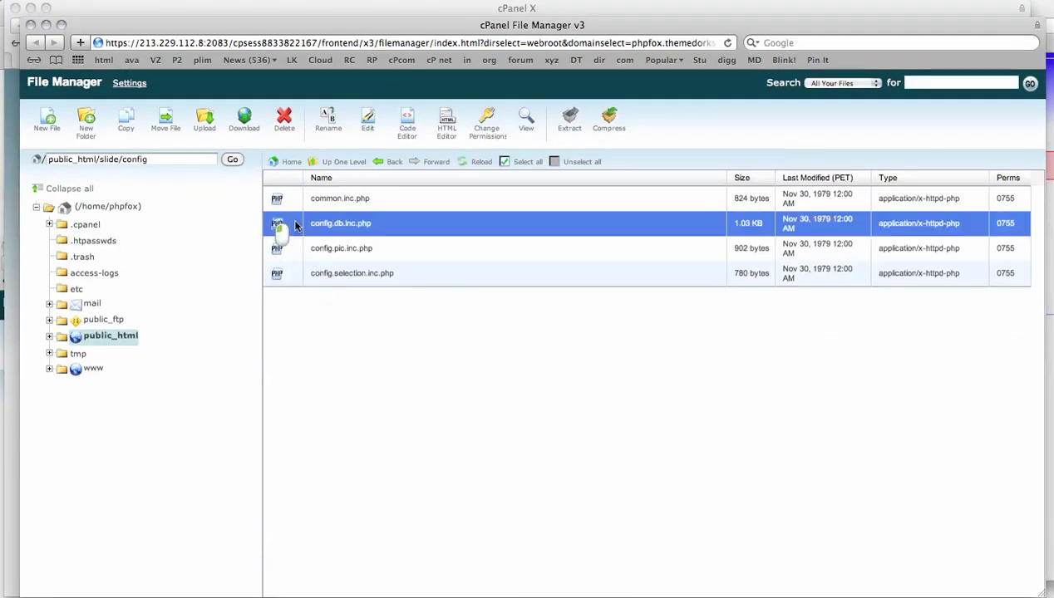
left_click(342, 162)
left_click(343, 163)
Check the install folder, then open slide/config/config.db.inc.php in the editor.
double_click(287, 359)
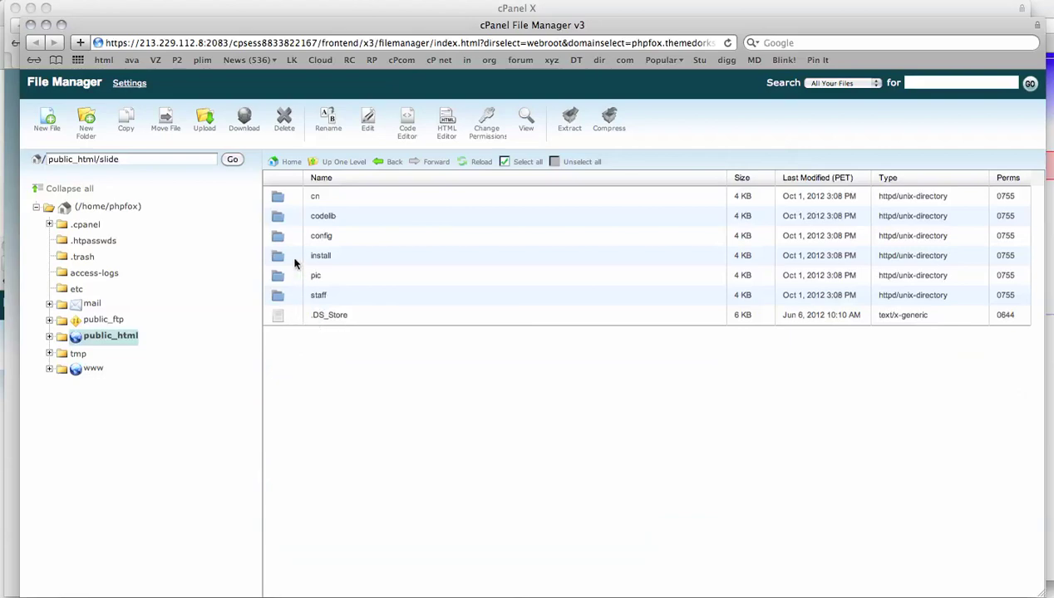
double_click(321, 256)
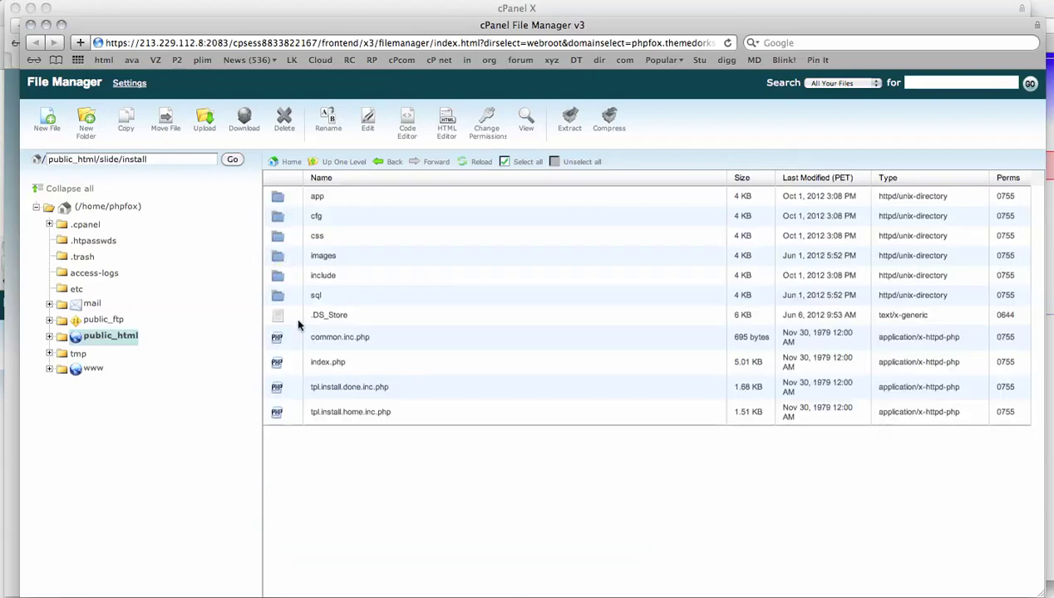
left_click(338, 163)
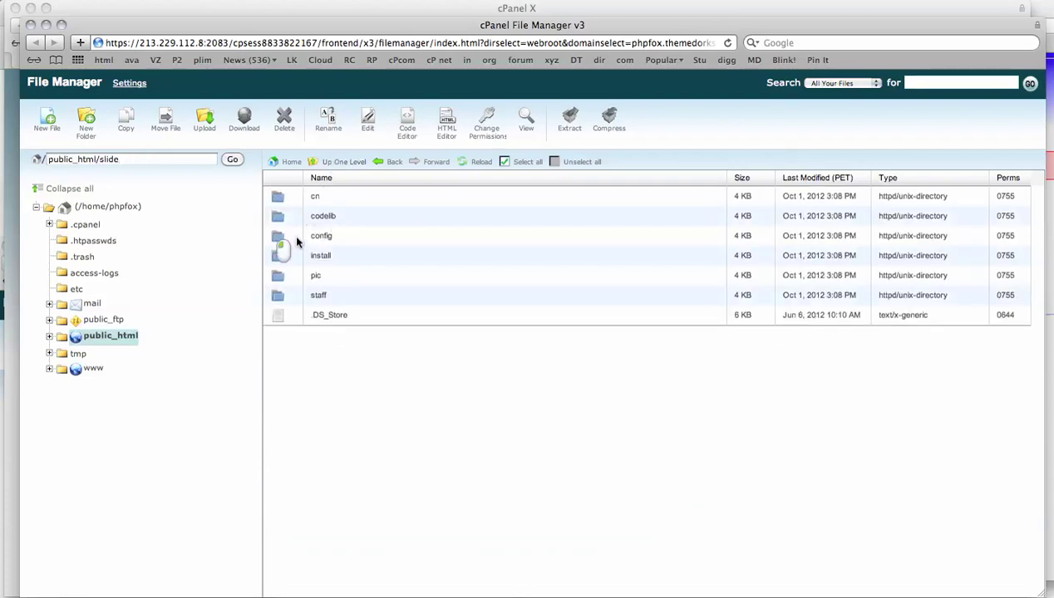
double_click(297, 239)
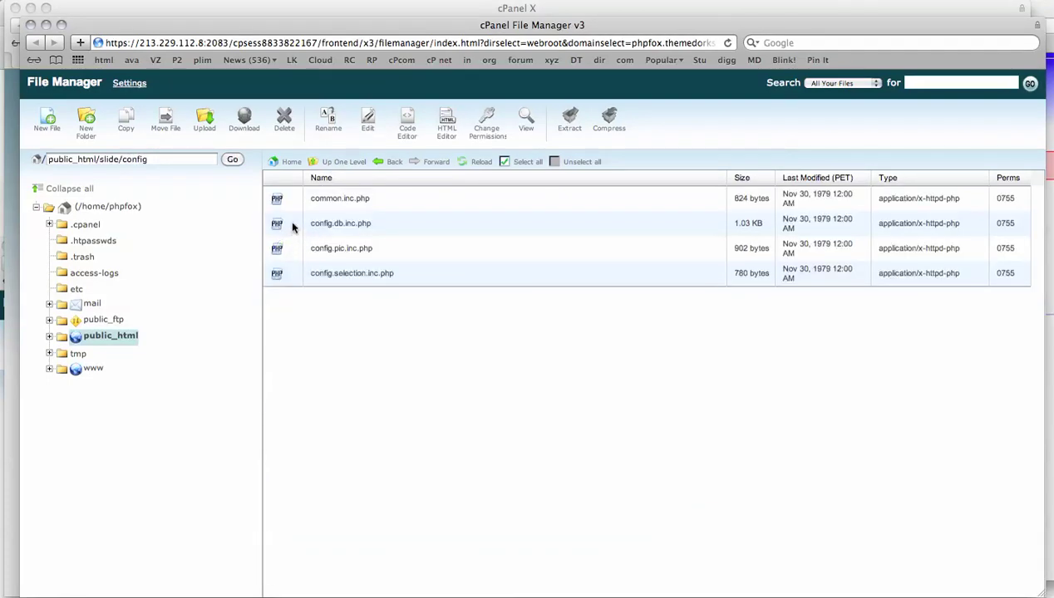
left_click(293, 226)
right_click(293, 226)
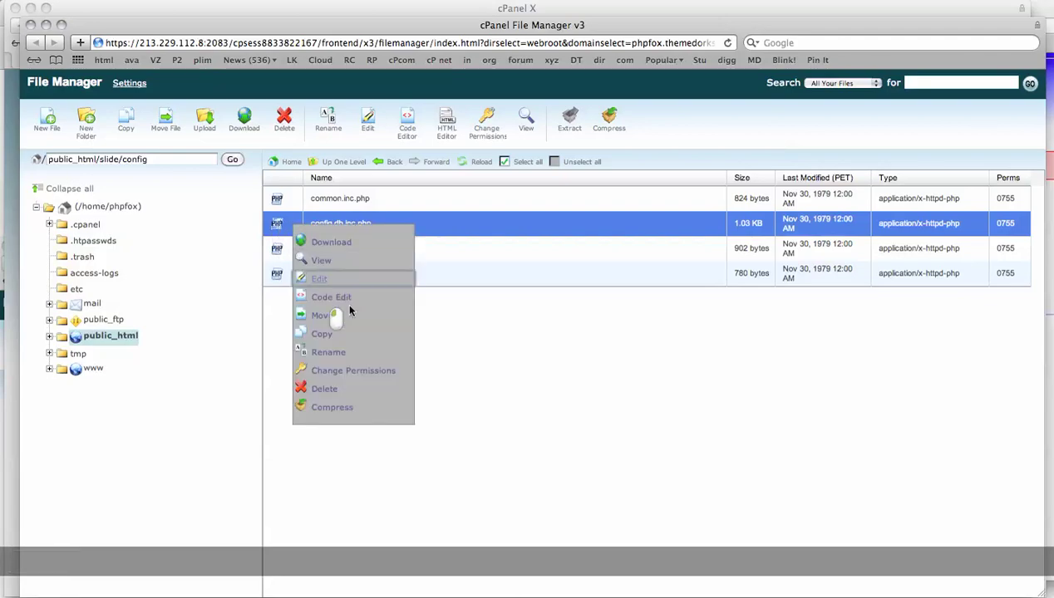
left_click(341, 284)
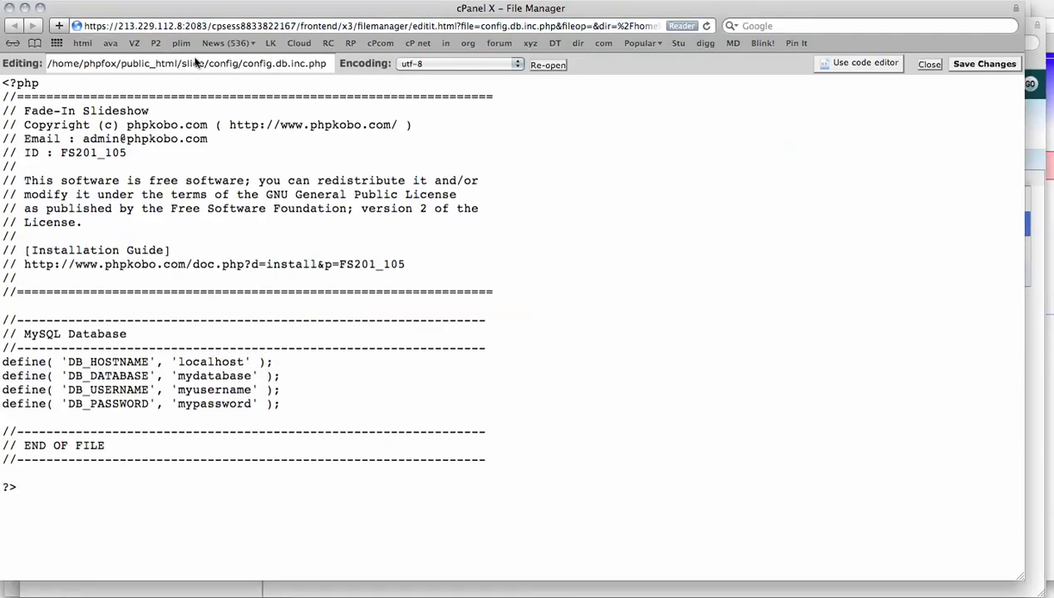
Set both the database name and username to phpfox_sl in the config file.
double_click(214, 366)
double_click(211, 377)
type("php")
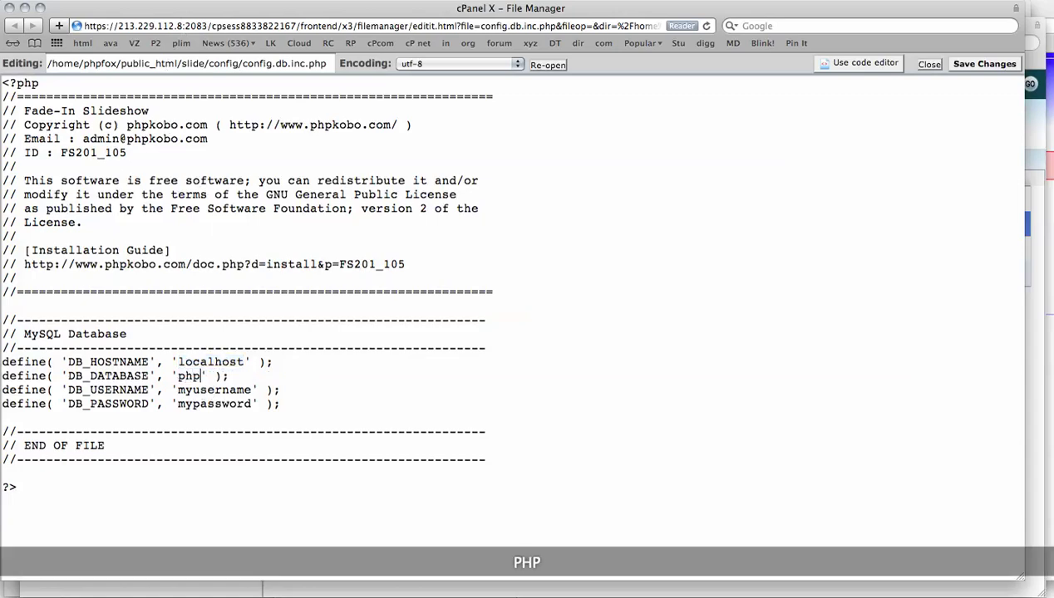
type("fox")
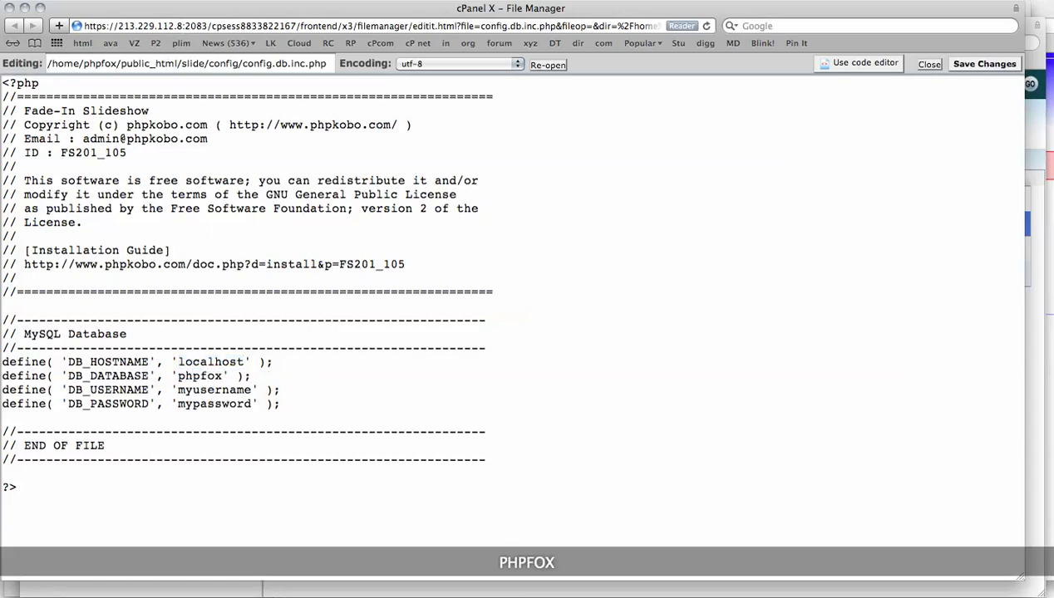
type("_")
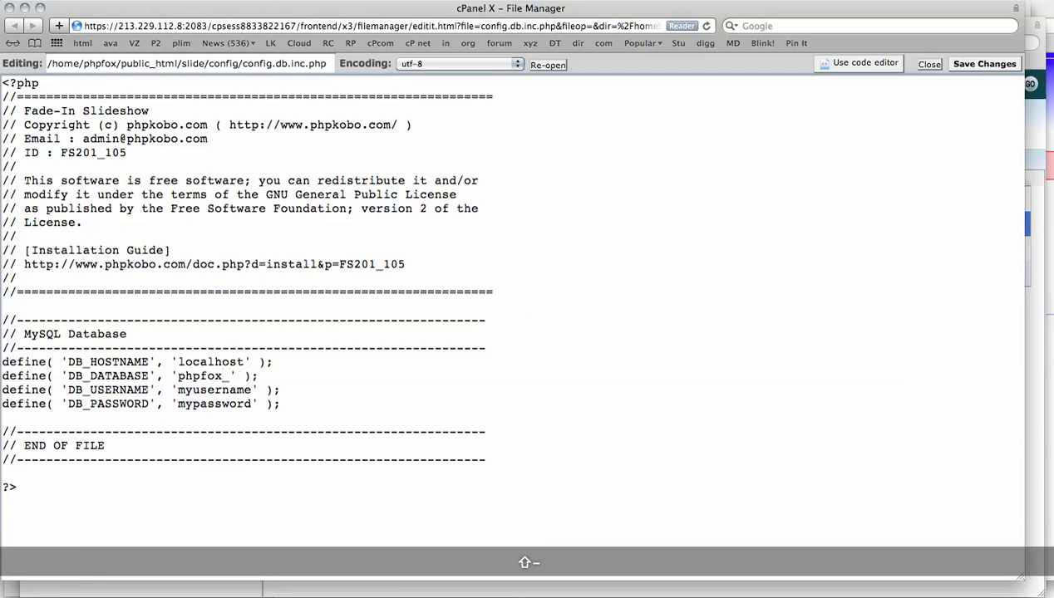
type("sl")
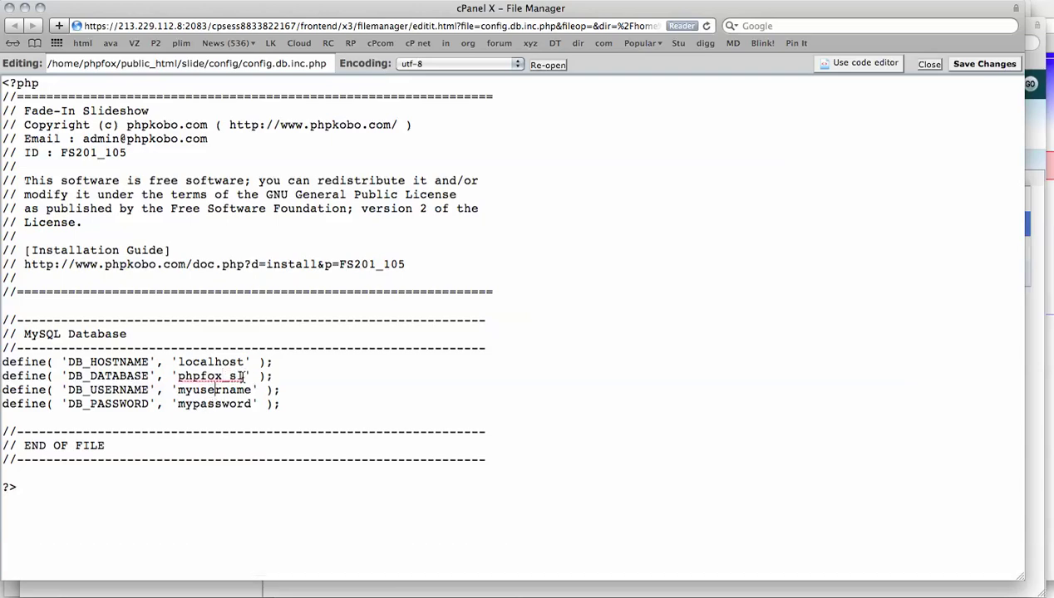
double_click(232, 375)
key("super+c")
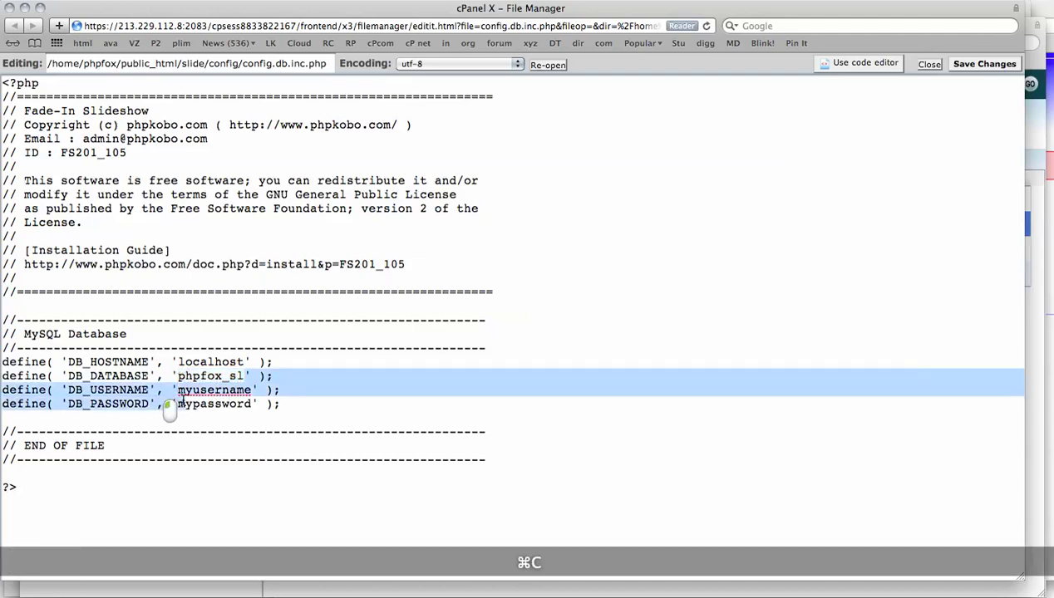
double_click(183, 390)
key("super+v")
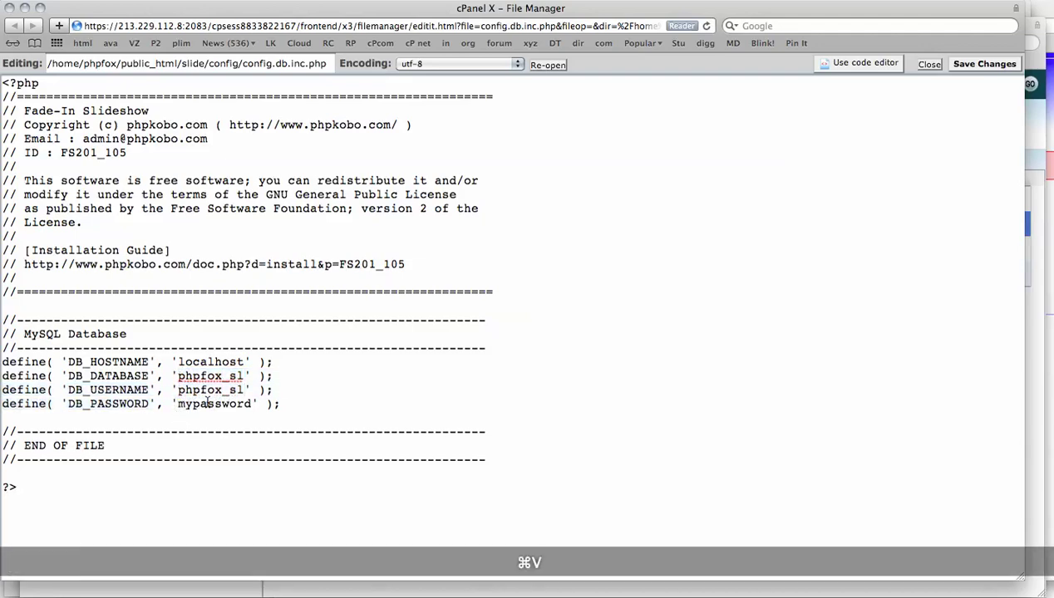
double_click(207, 404)
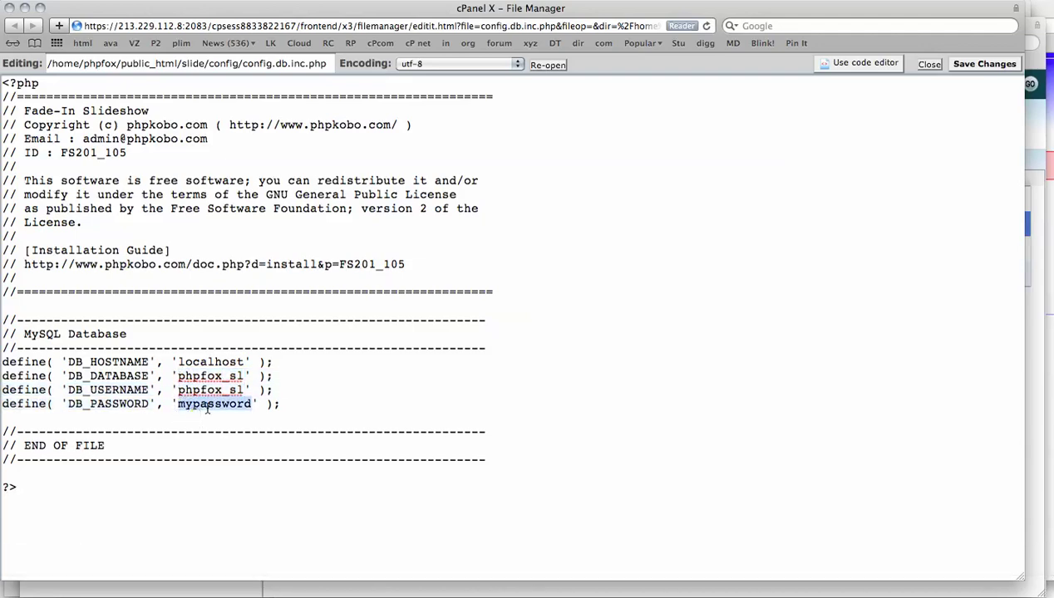
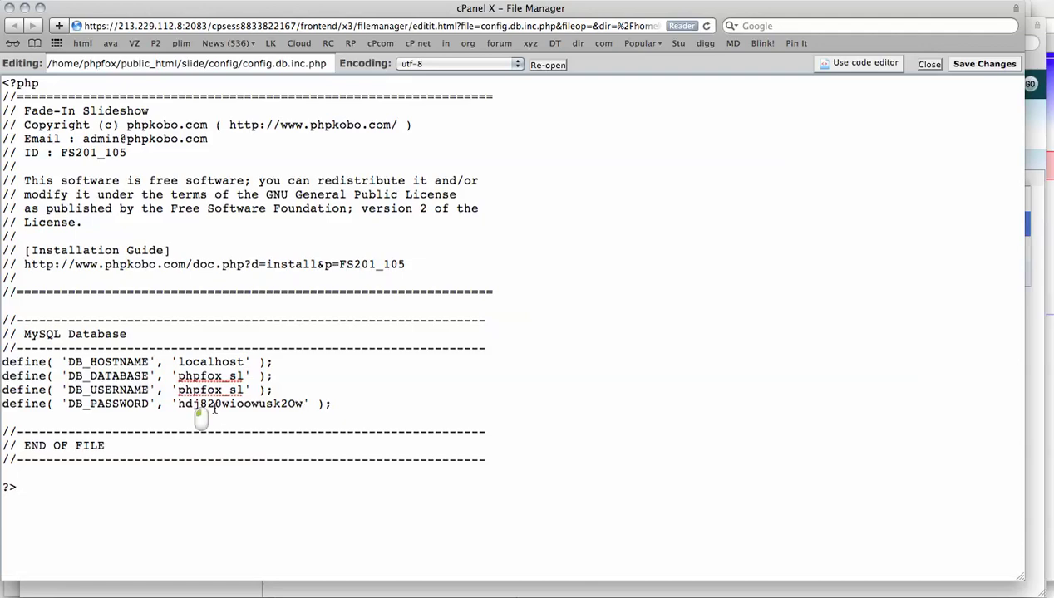
double_click(230, 404)
key("super+c")
key("super+c")
key("super+c")
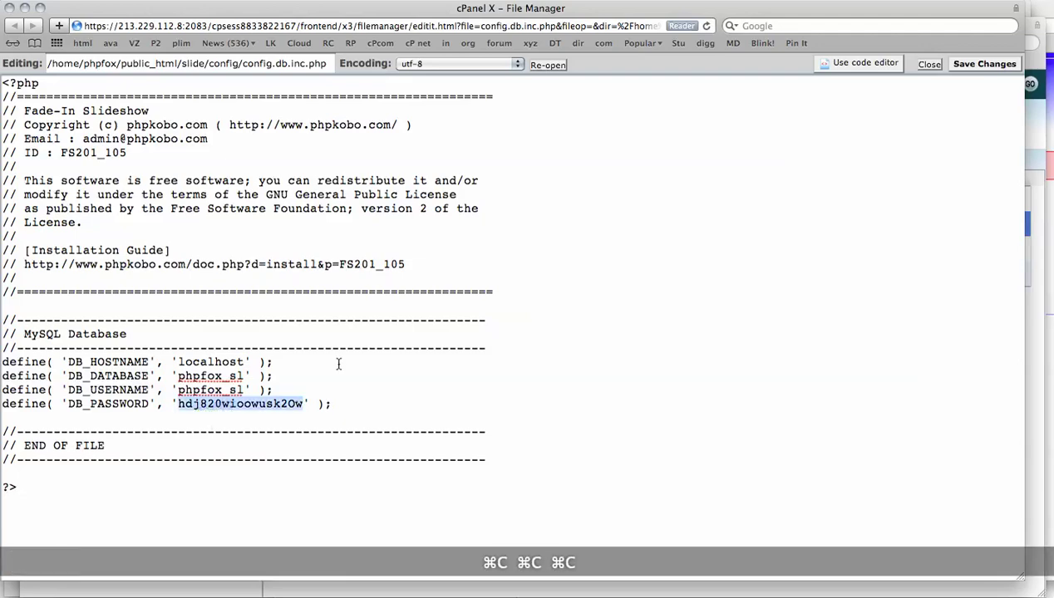
left_click(338, 363)
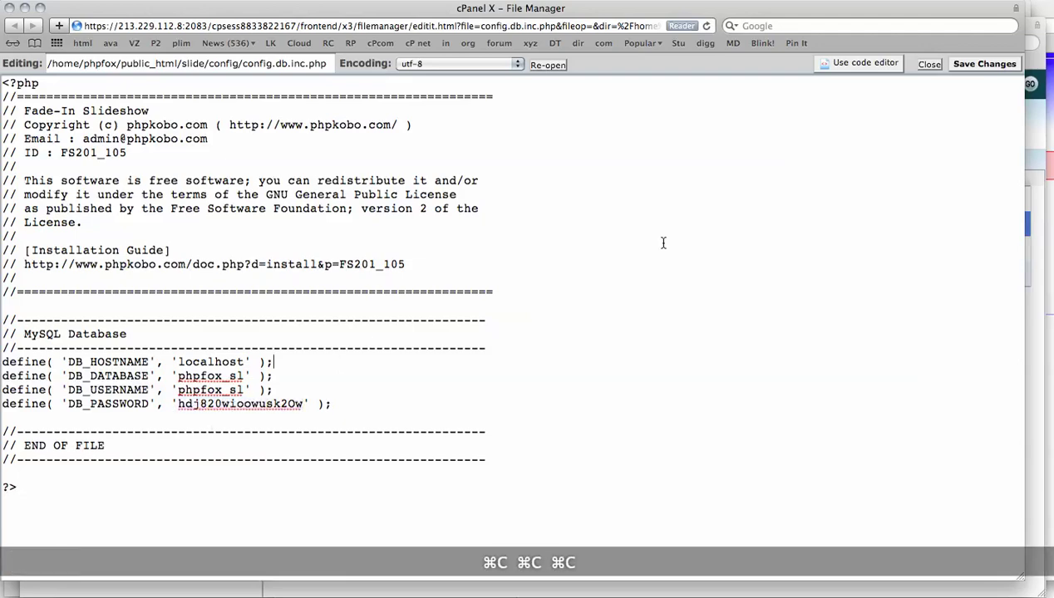
Save the config changes and close the editor and File Manager.
left_click(980, 64)
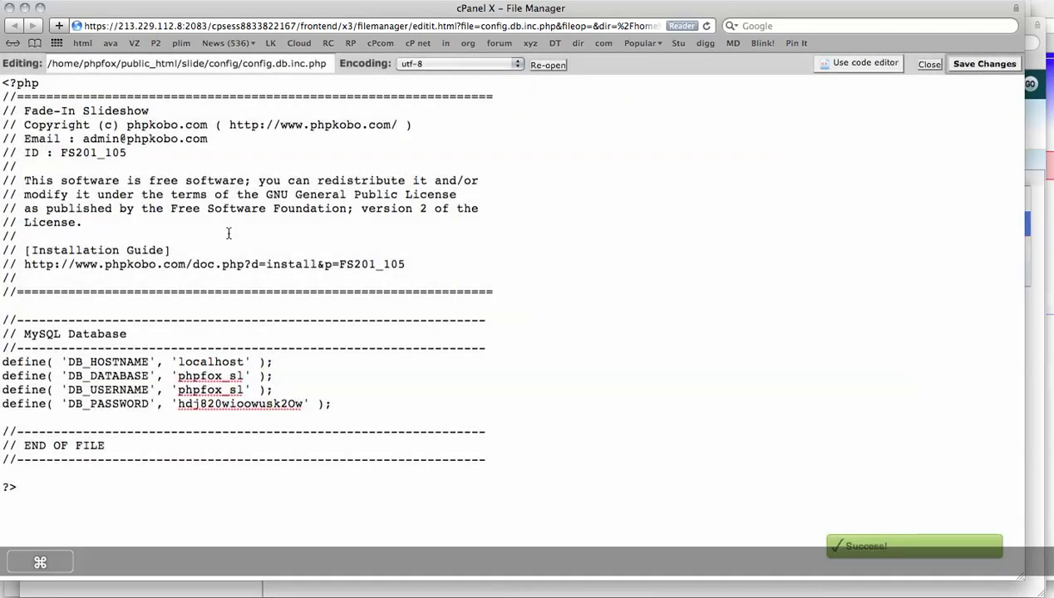
key("super+w")
key("Return")
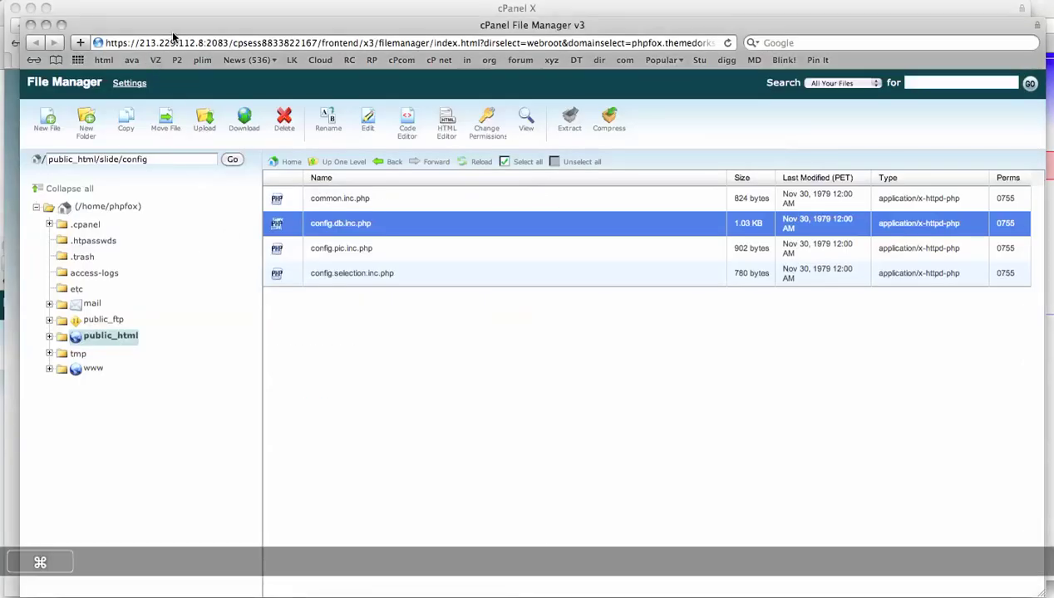
key("super+w")
scroll(607, 422, "down", 5)
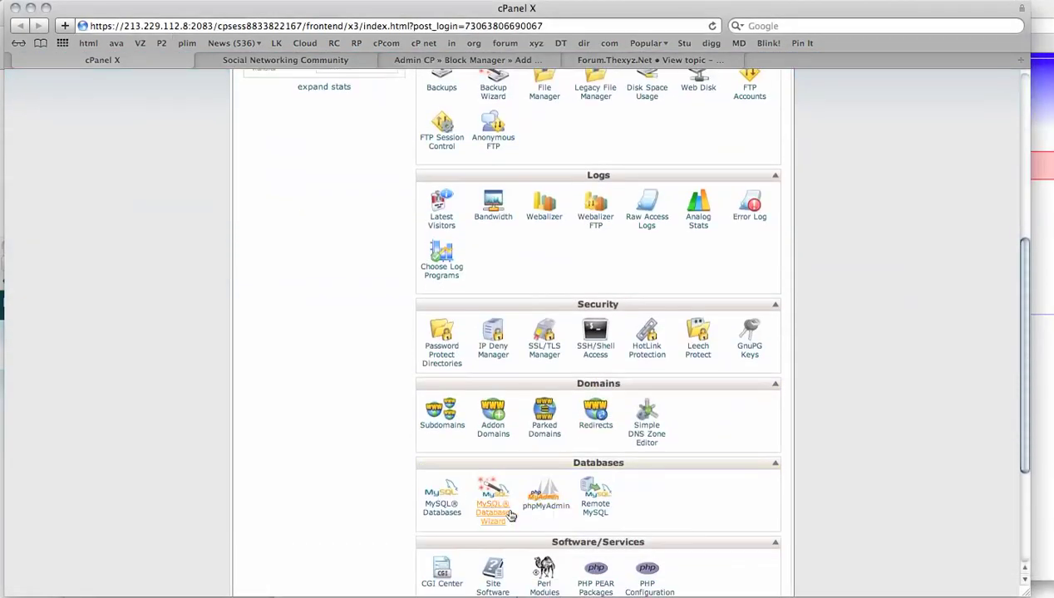
Create database phpfox_sl and user phpfox_sl with the copied password.
left_click(497, 526)
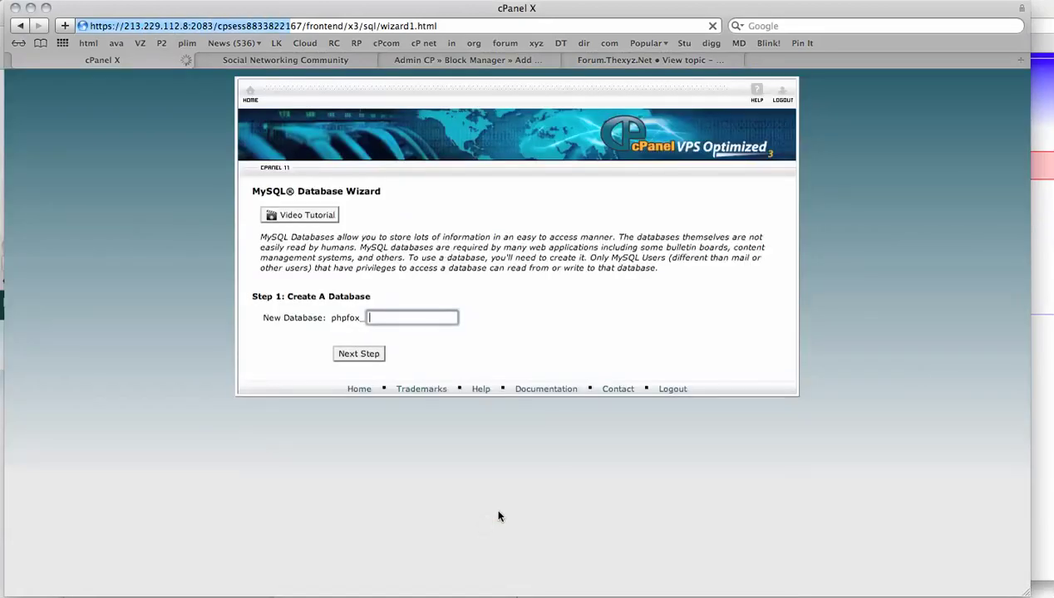
type("sl")
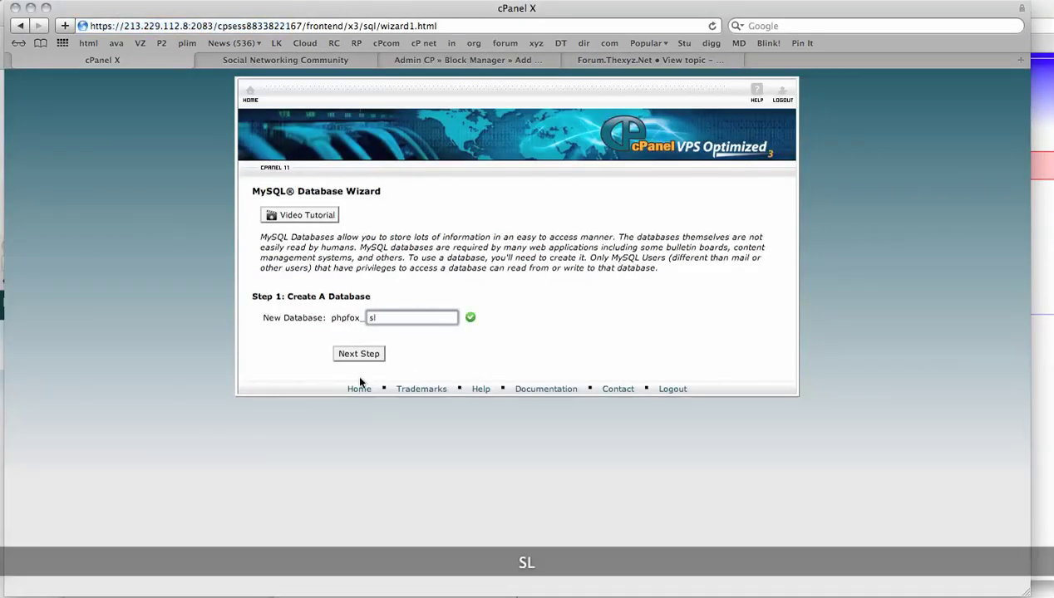
left_click(368, 354)
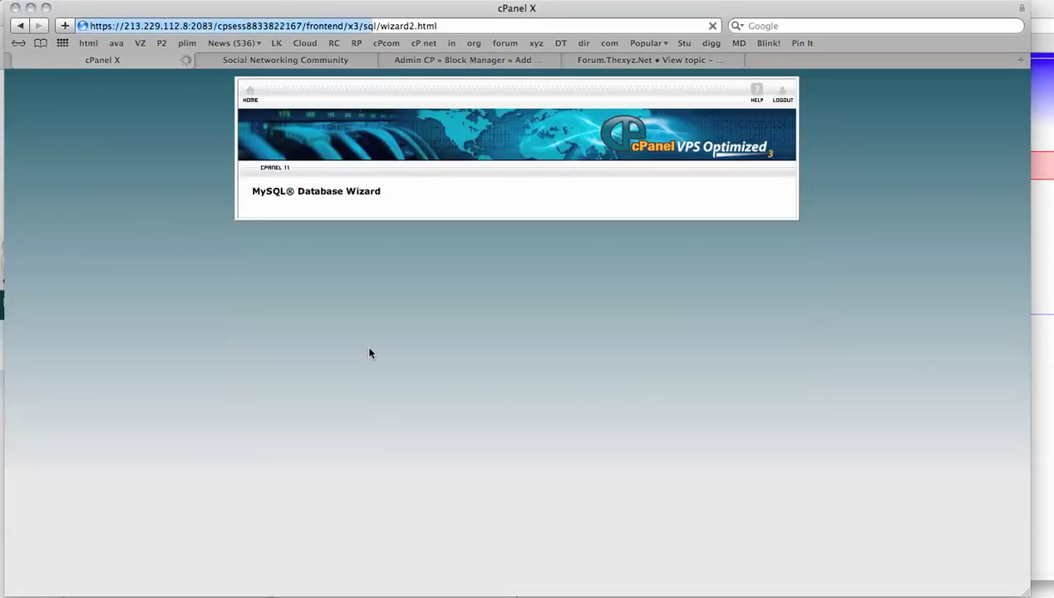
type("sl")
key("Tab")
key("super+v")
key("Tab")
key("super+v")
left_click(418, 385)
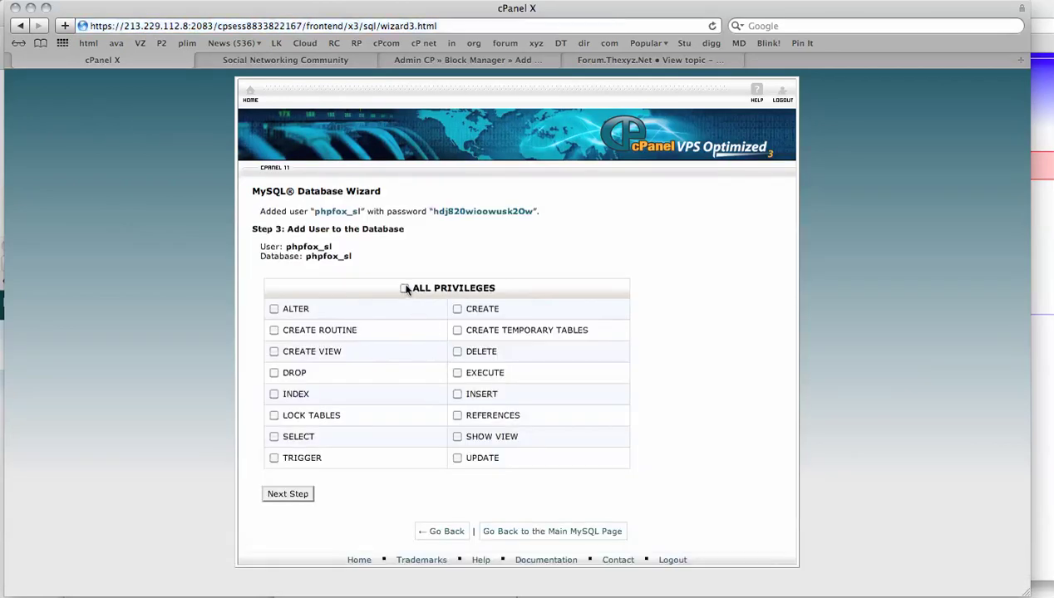
Grant phpfox_sl ALL PRIVILEGES on the database and finish the wizard.
left_click(404, 288)
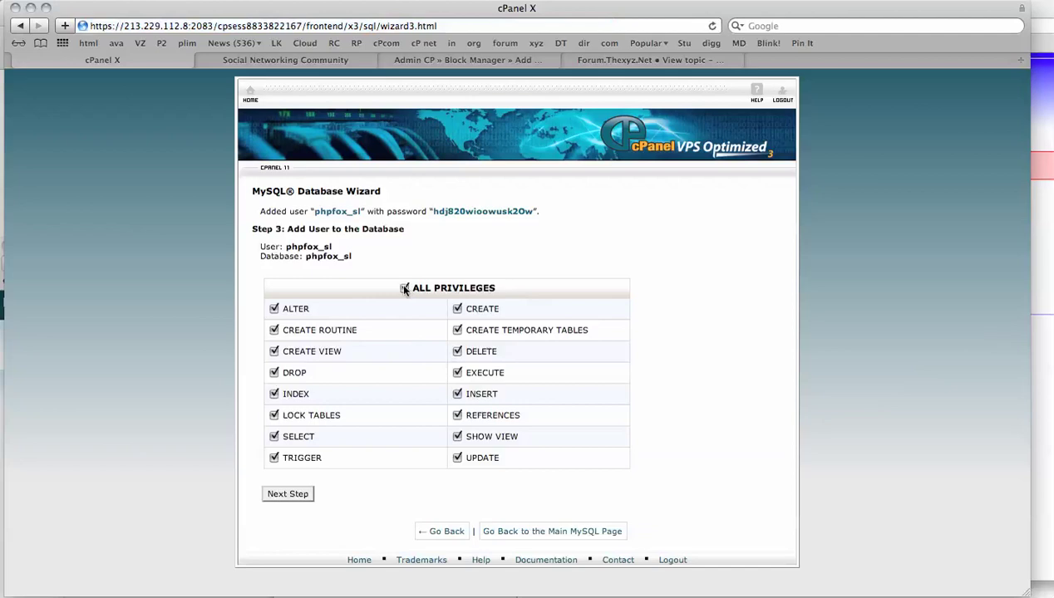
left_click(287, 494)
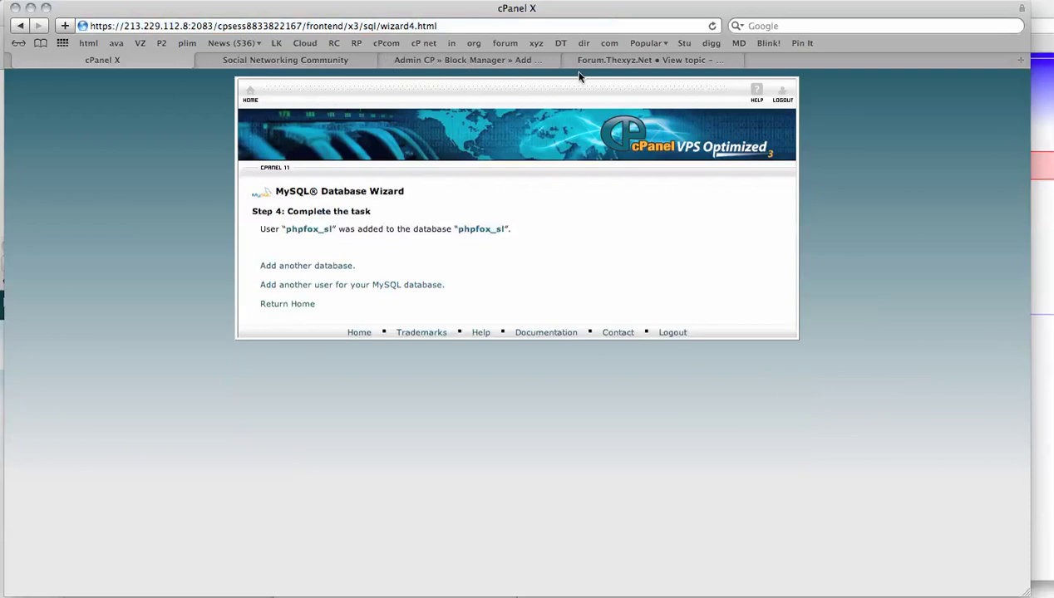
key("super")
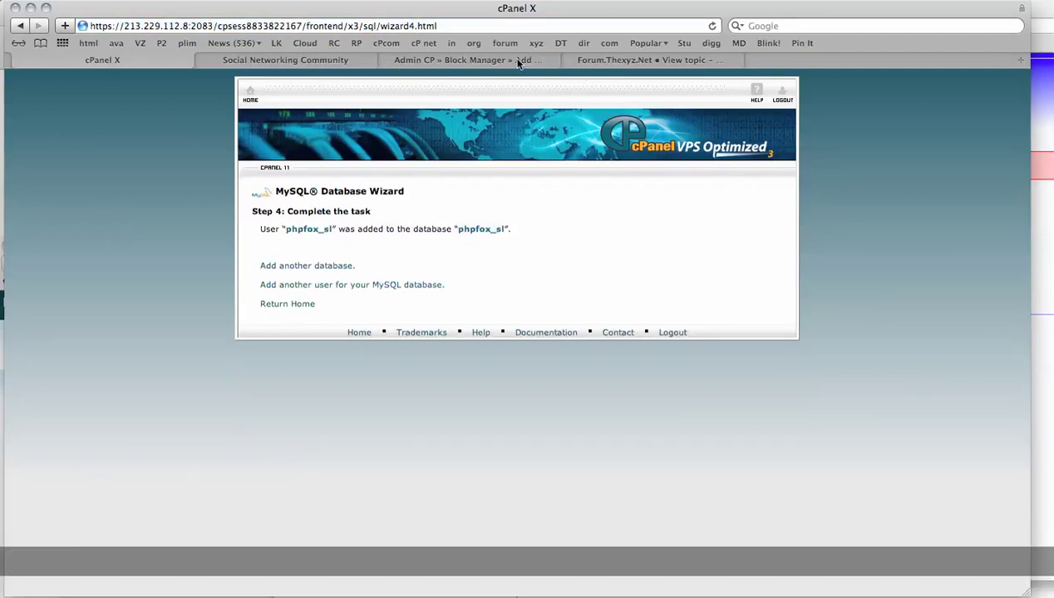
Open the /slide installer on the phpFox site and run Setup to completion.
left_click(314, 61)
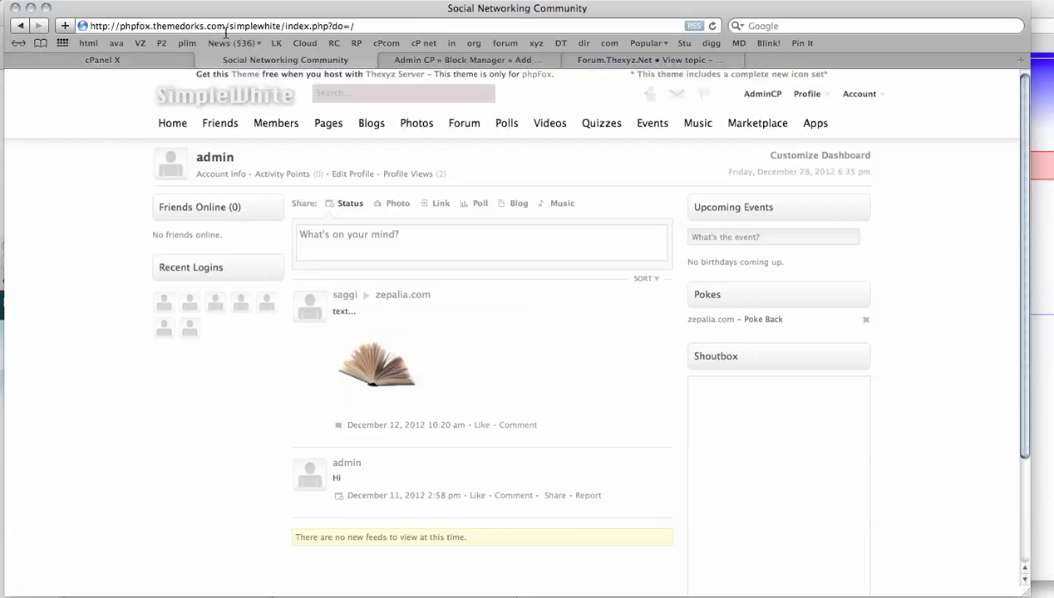
left_click_drag(232, 25, 354, 25)
key("BackSpace")
key("BackSpace")
type("slide/install")
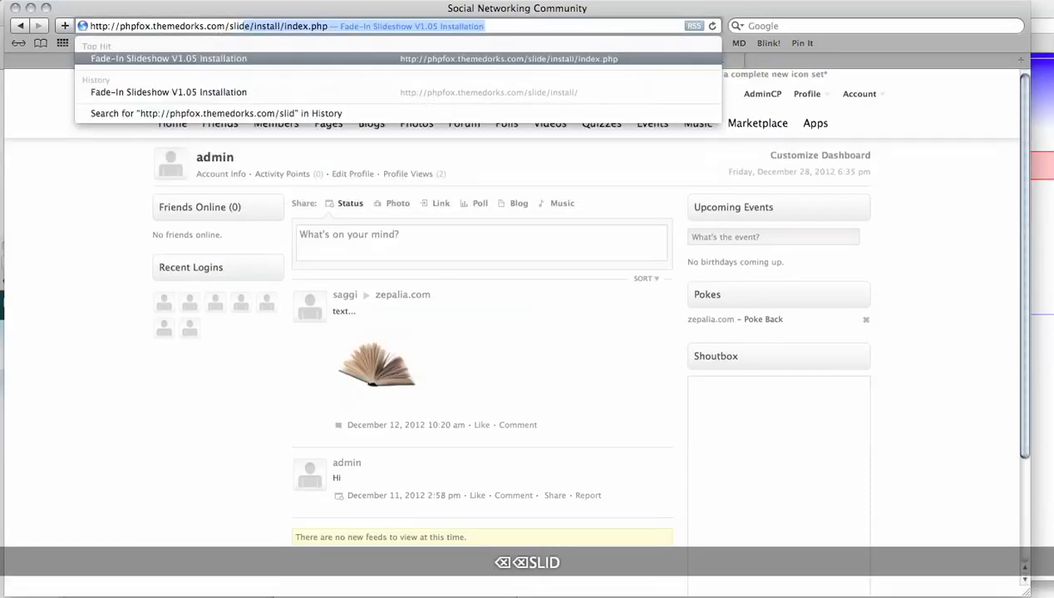
key("Return")
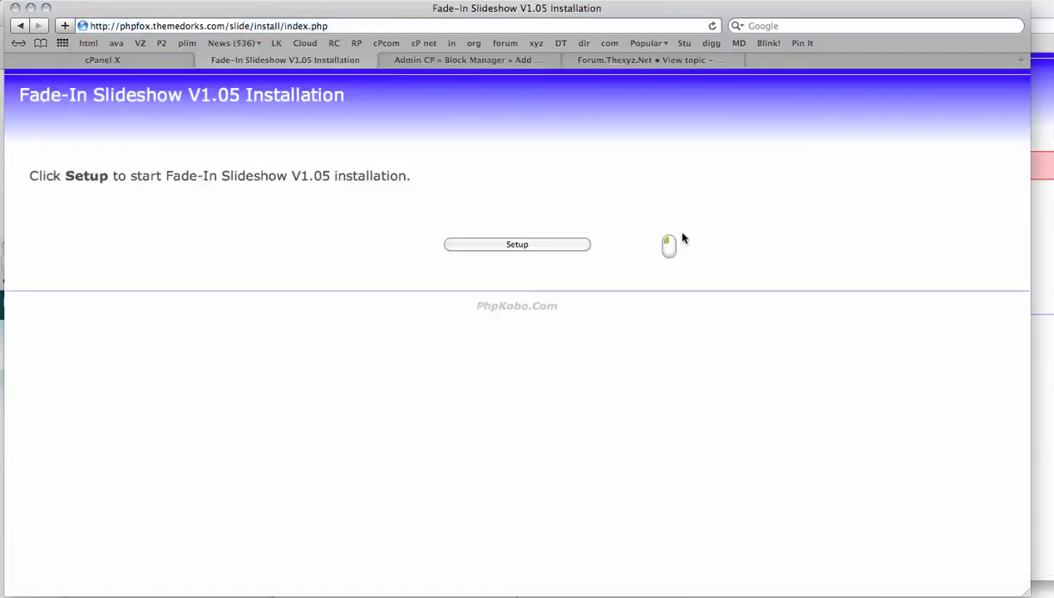
left_click(526, 246)
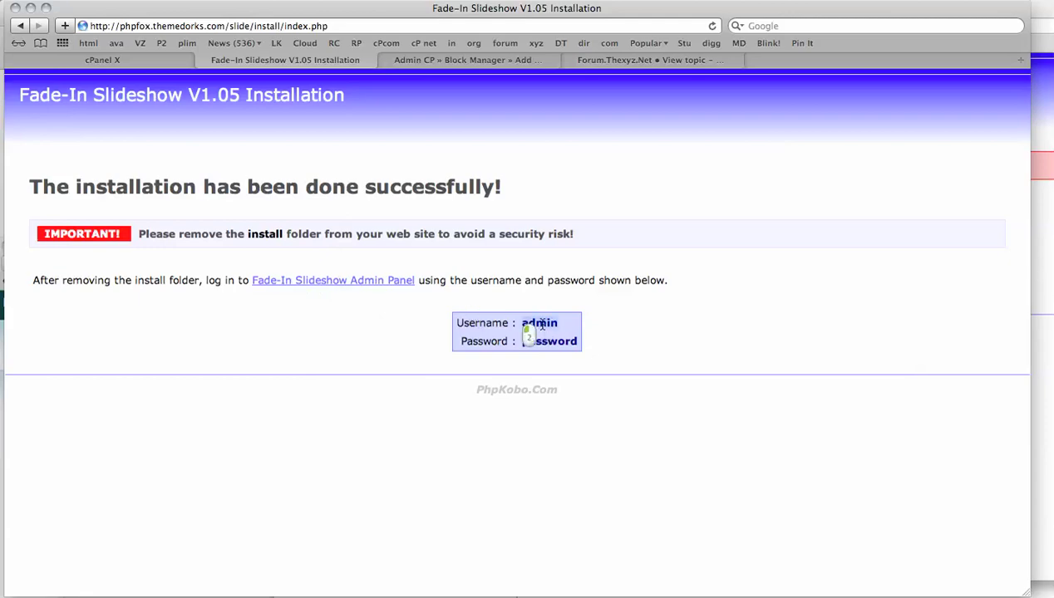
Log in to the slideshow Admin Panel with the admin credentials, declining to save the password.
left_click(308, 280)
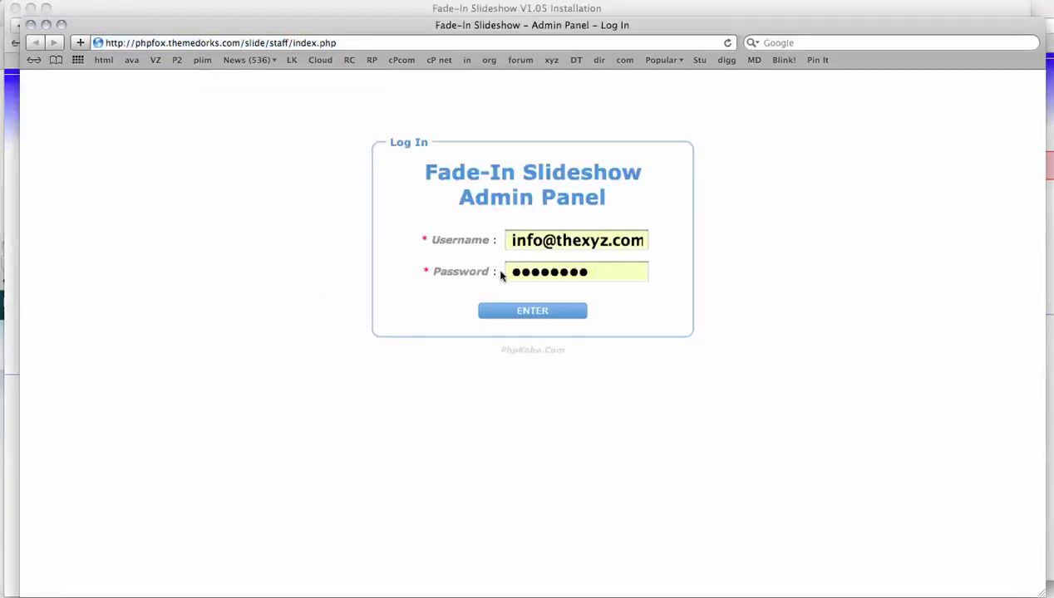
triple_click(549, 243)
type("adm")
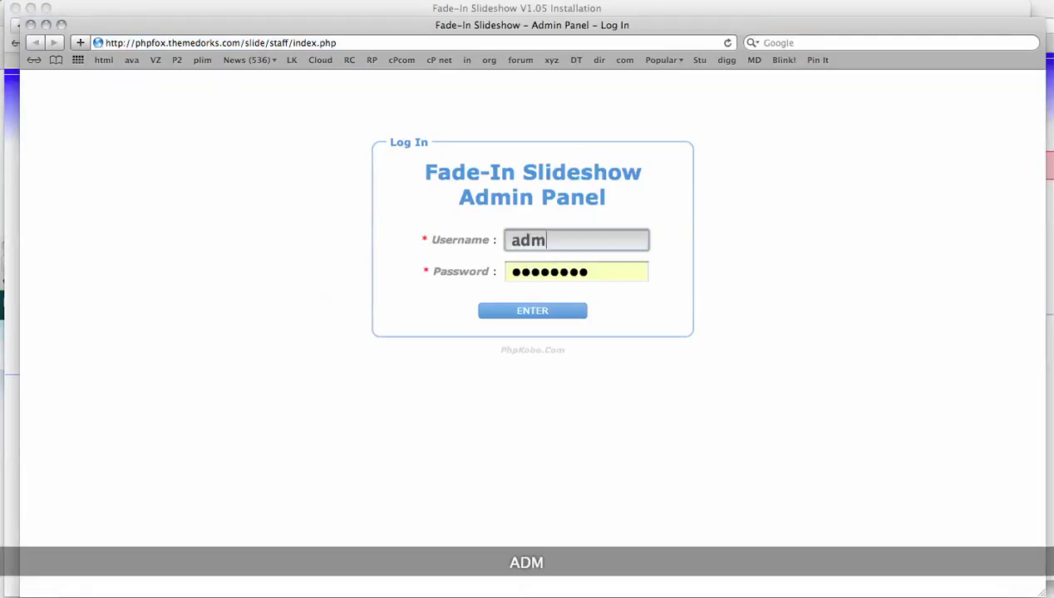
type("in")
key("Tab")
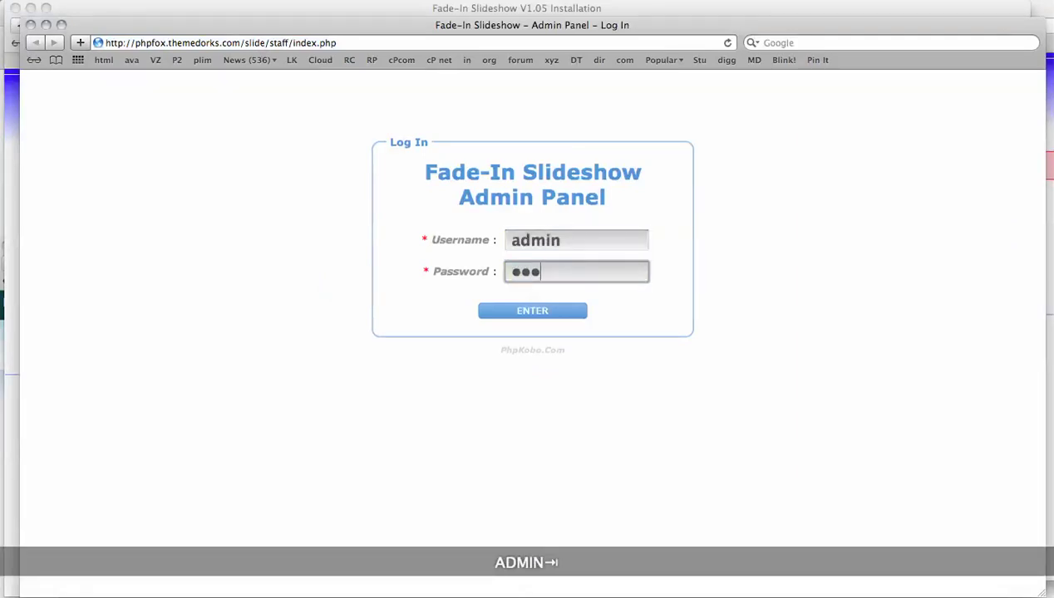
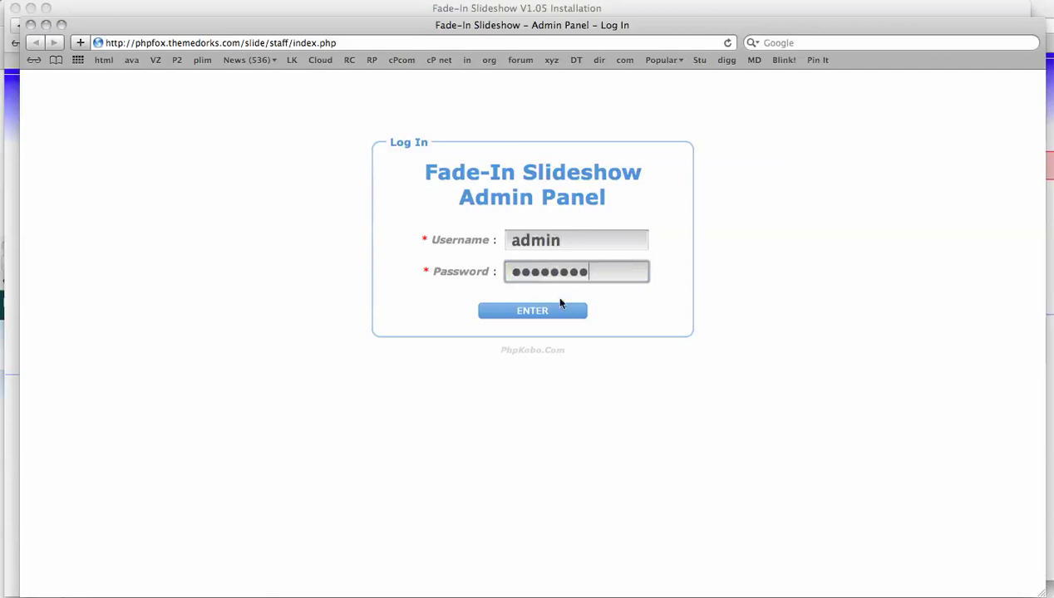
left_click(548, 309)
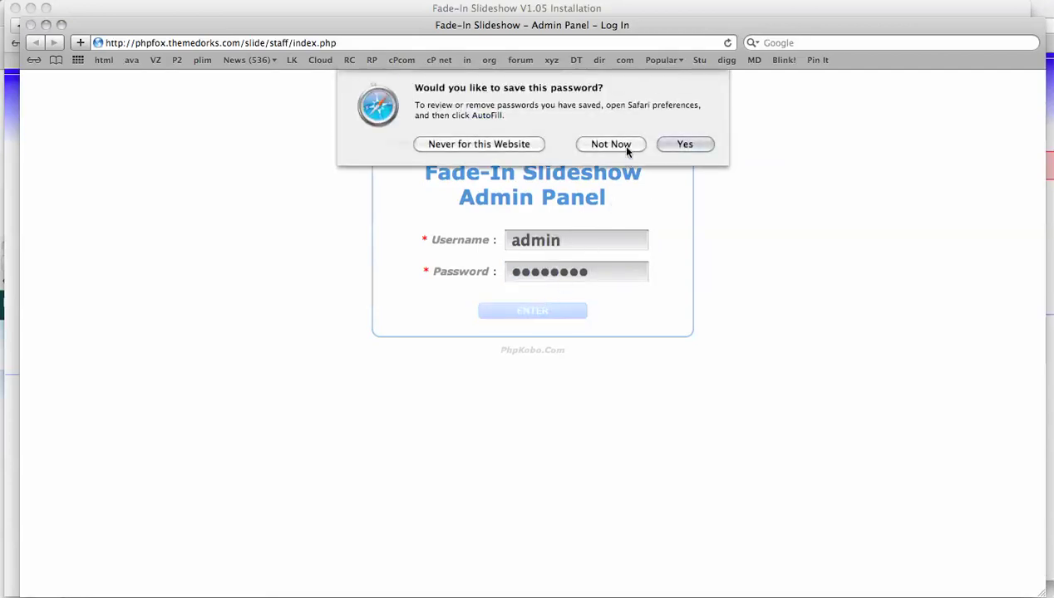
left_click(627, 147)
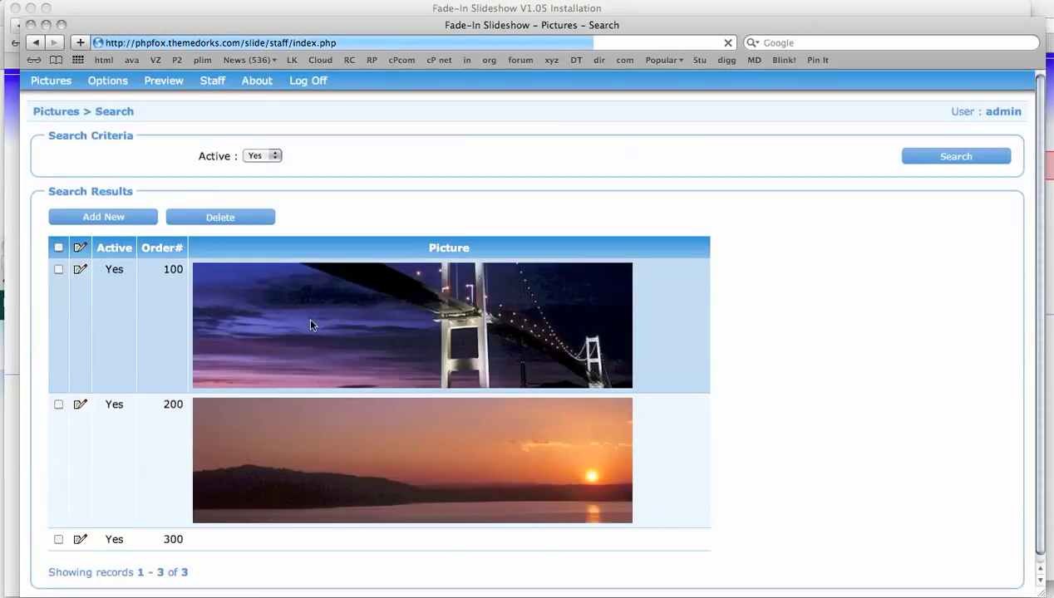
scroll(70, 278, "down", 3)
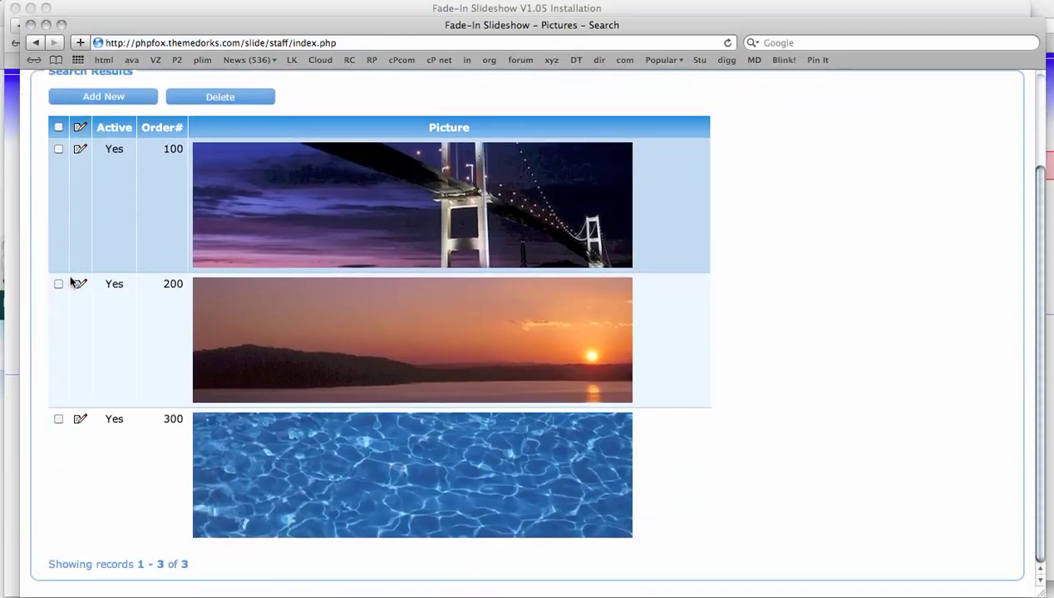
scroll(72, 284, "up", 3)
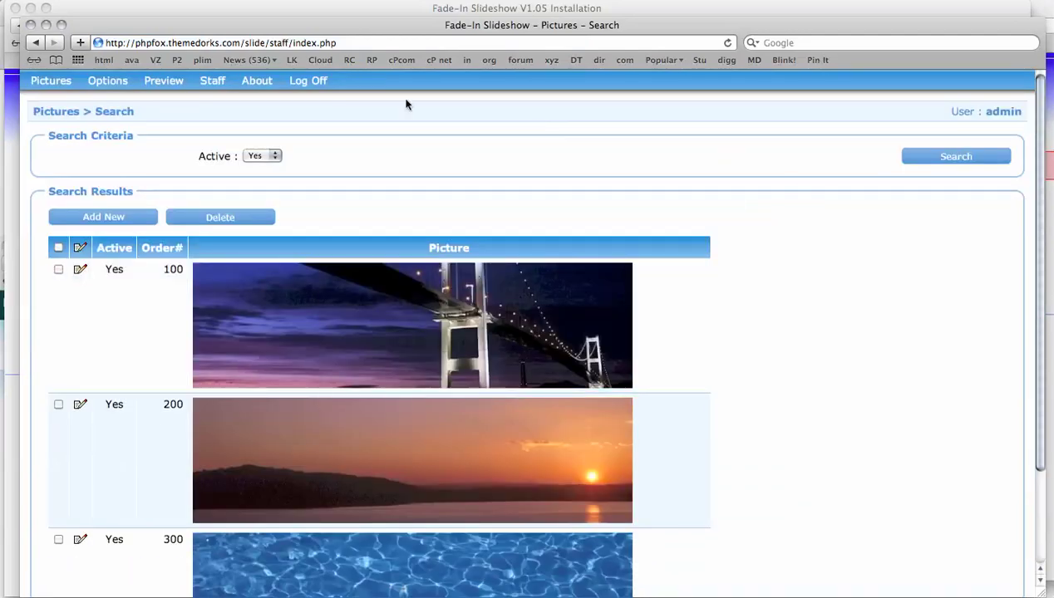
Open the administrator's record from the slideshow panel's Staff list.
left_click(110, 81)
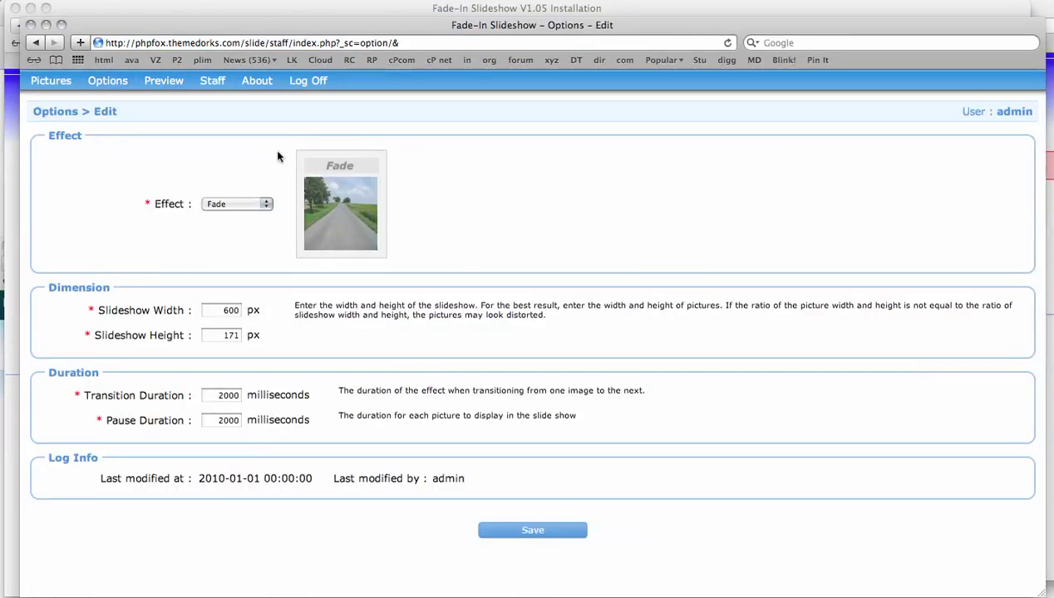
left_click(210, 82)
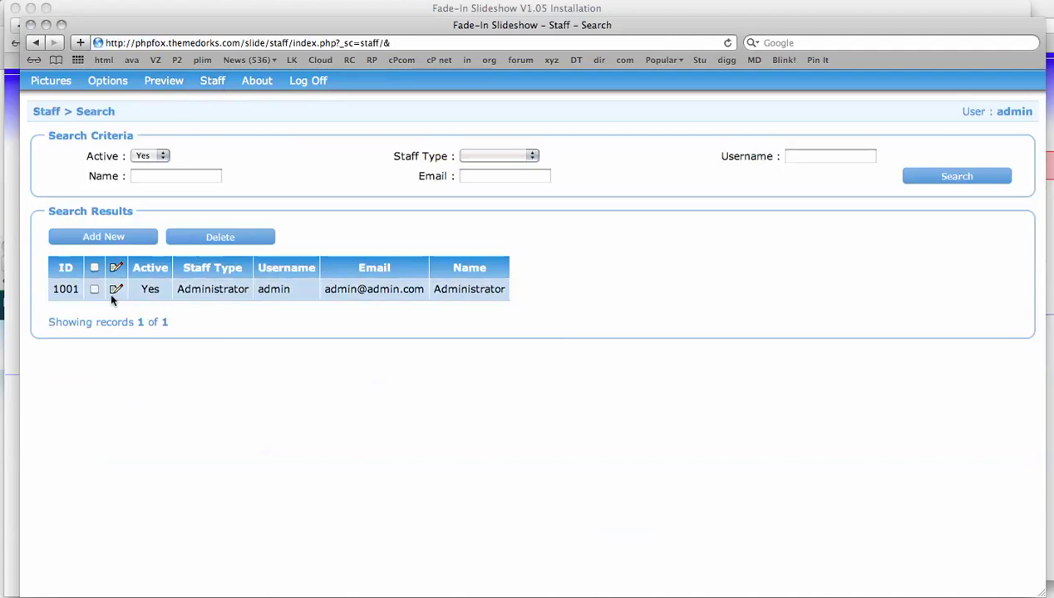
left_click(115, 289)
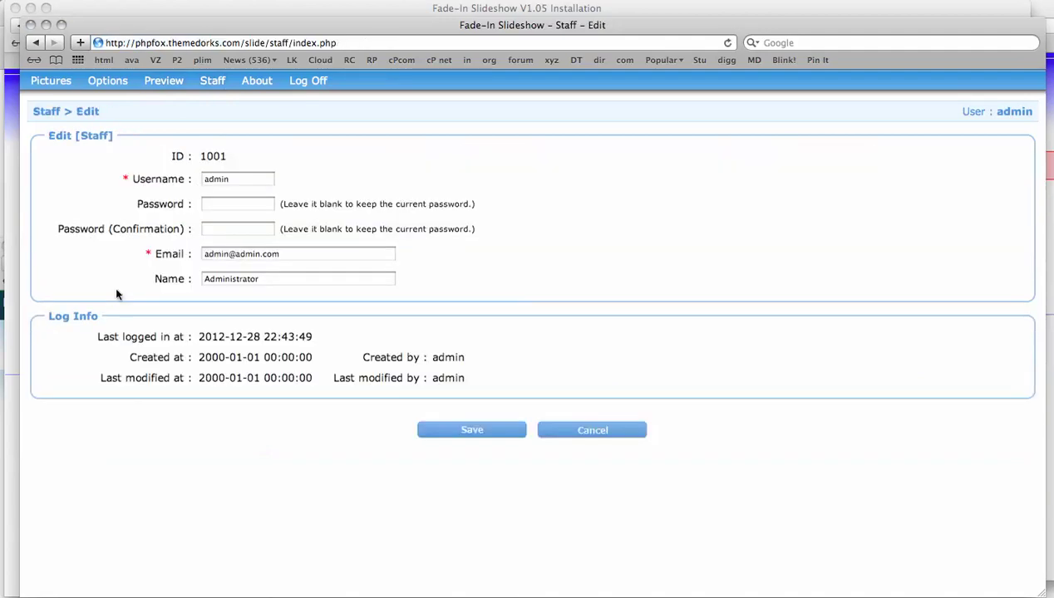
Replace the admin e-mail with the new address, enter a new password twice, and save.
triple_click(221, 261)
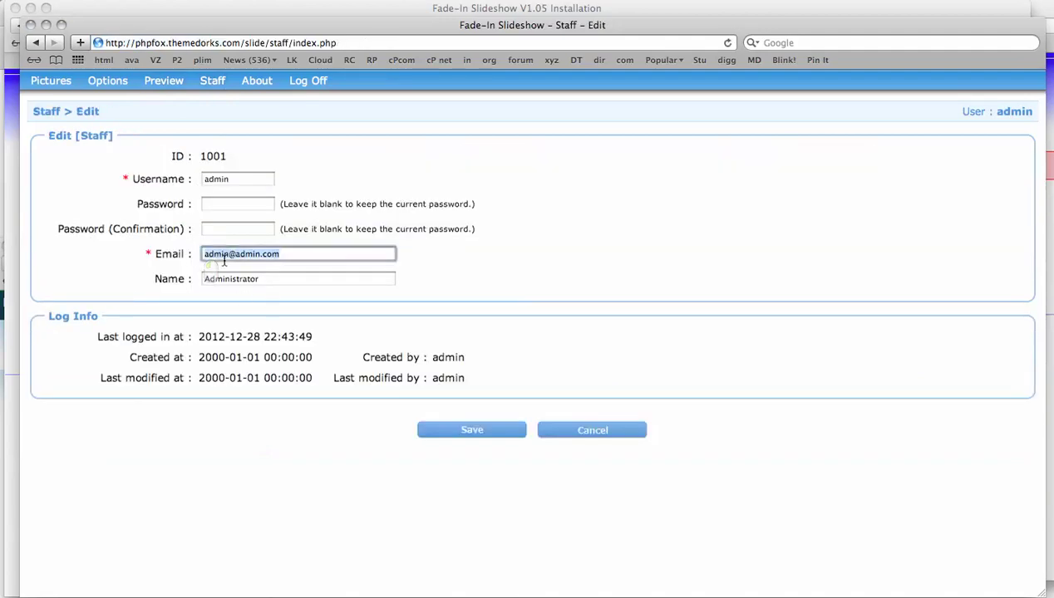
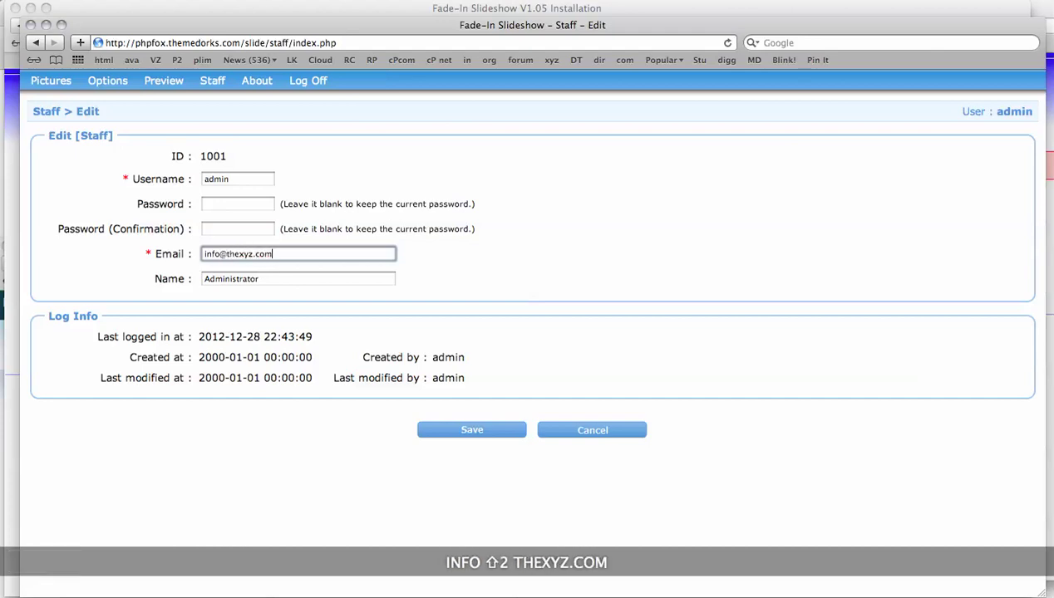
key("Tab")
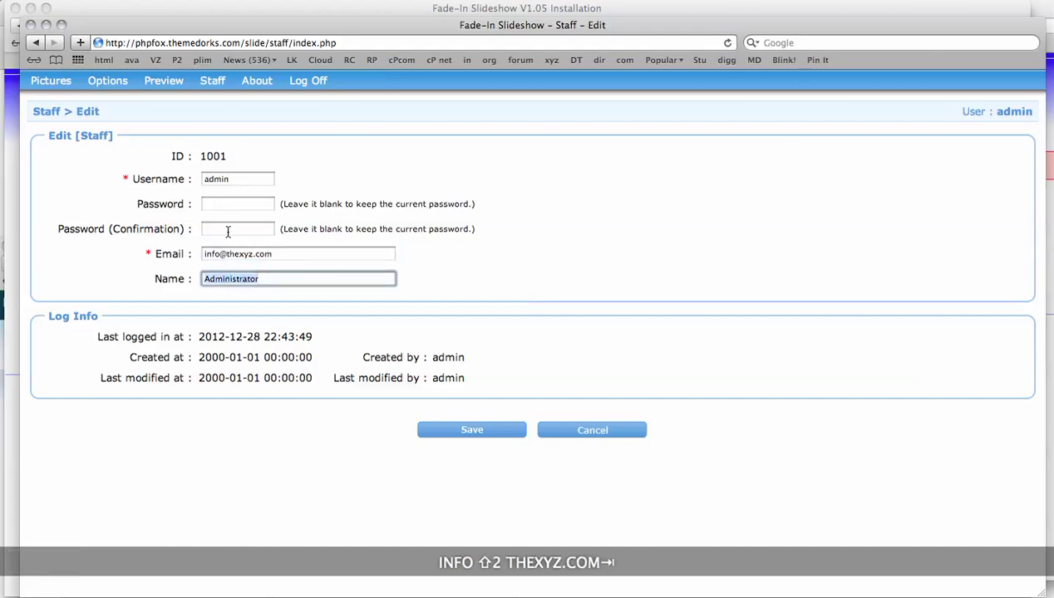
left_click(226, 204)
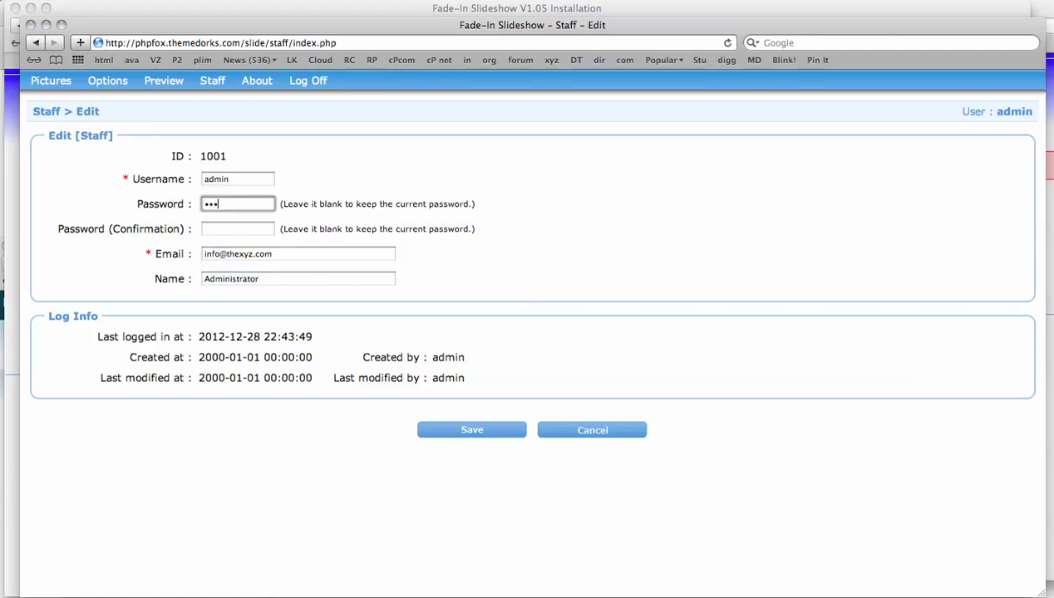
left_click(237, 228)
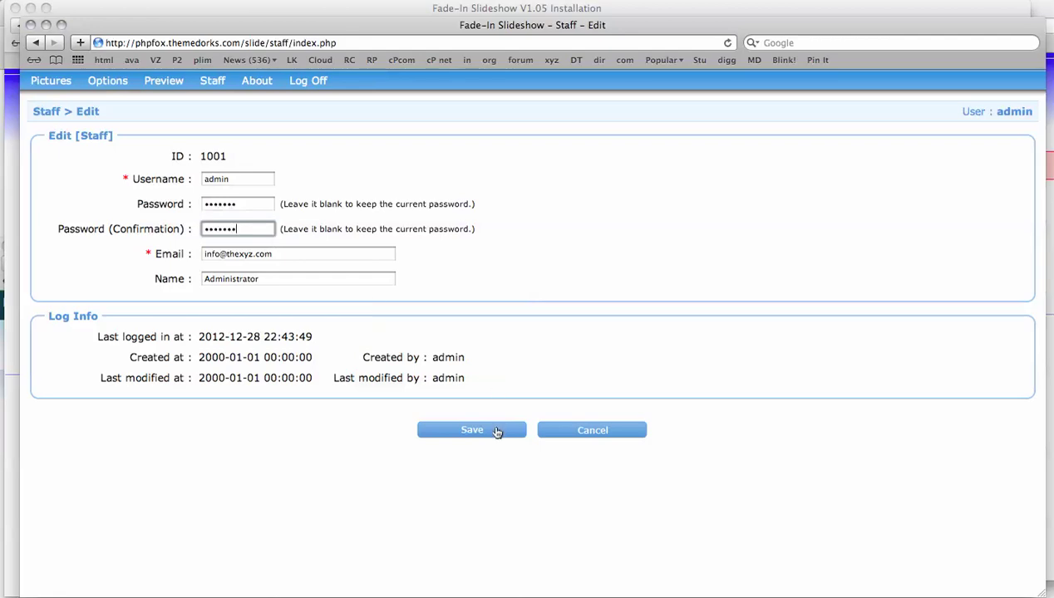
left_click(495, 431)
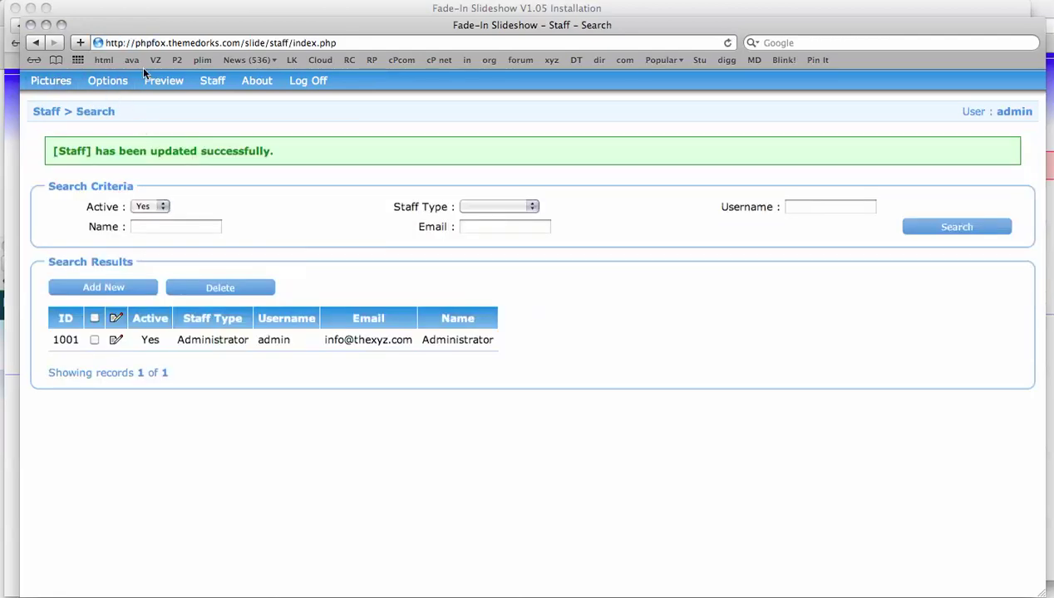
Open the bridge picture's edit page and remove its current image.
left_click(51, 82)
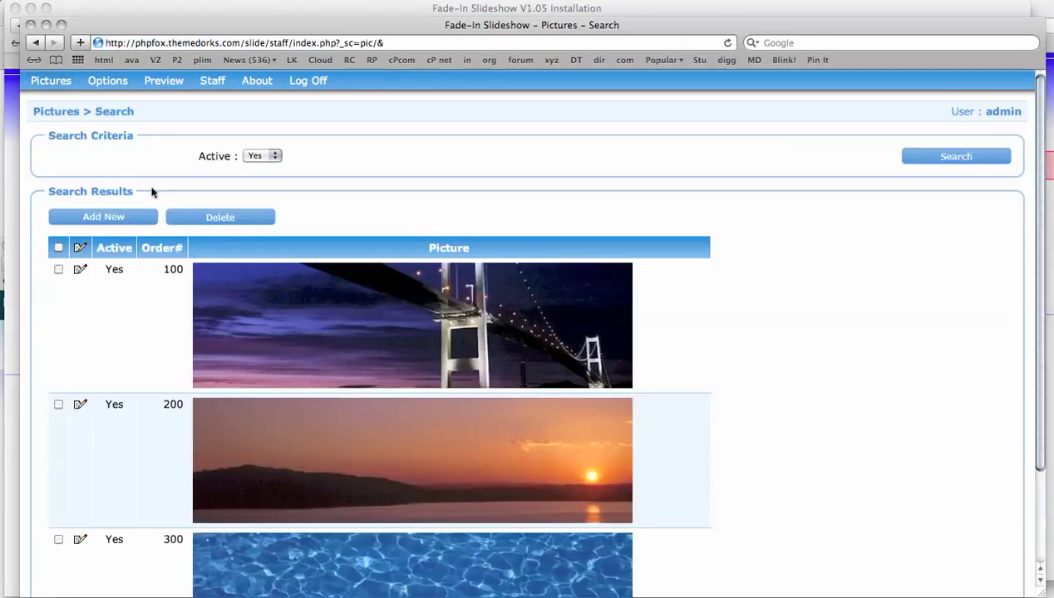
scroll(136, 260, "down", 3)
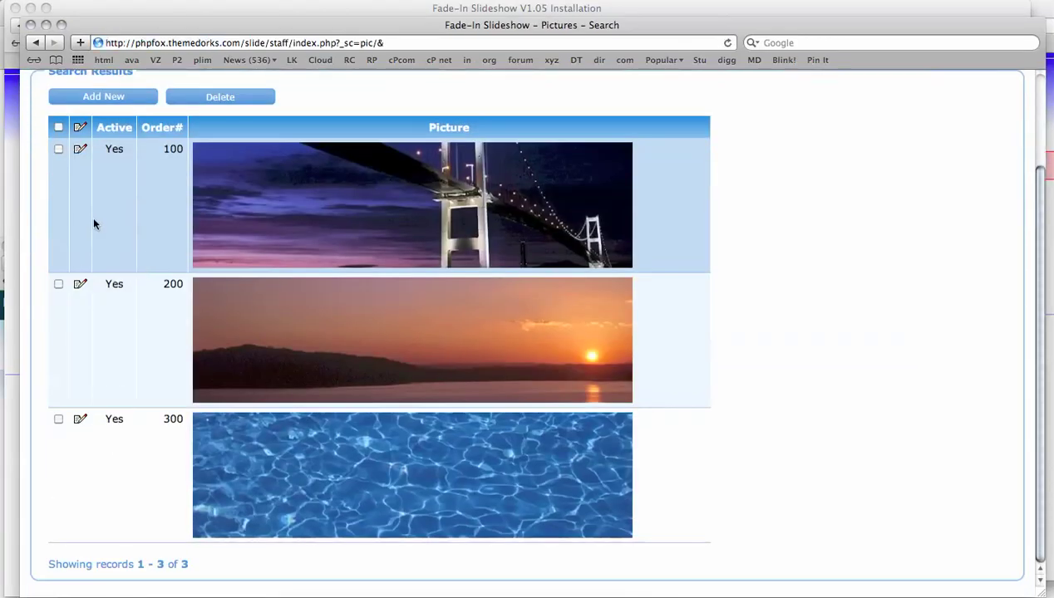
left_click(79, 150)
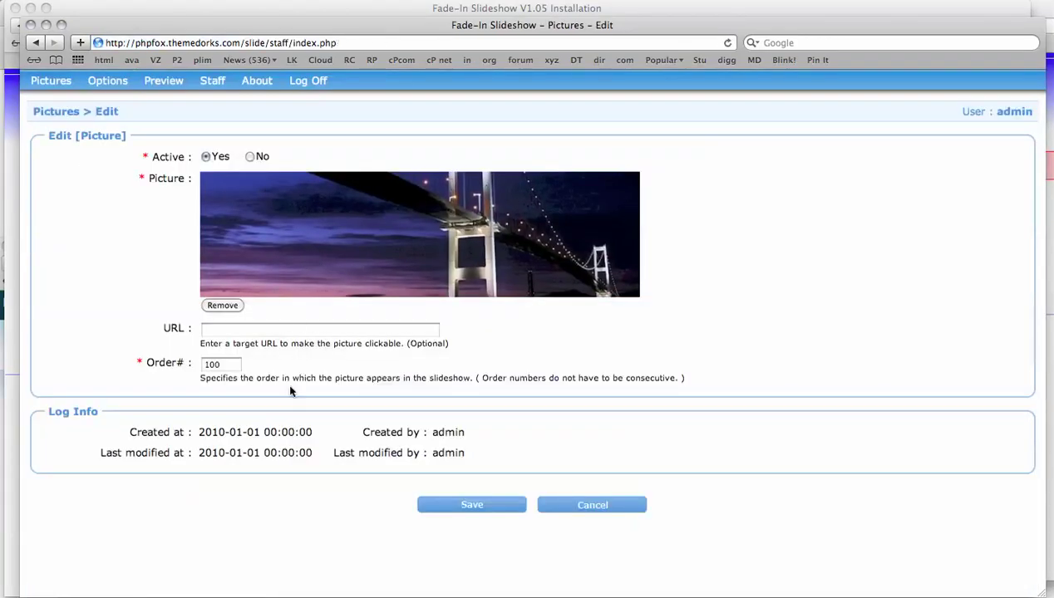
left_click(225, 306)
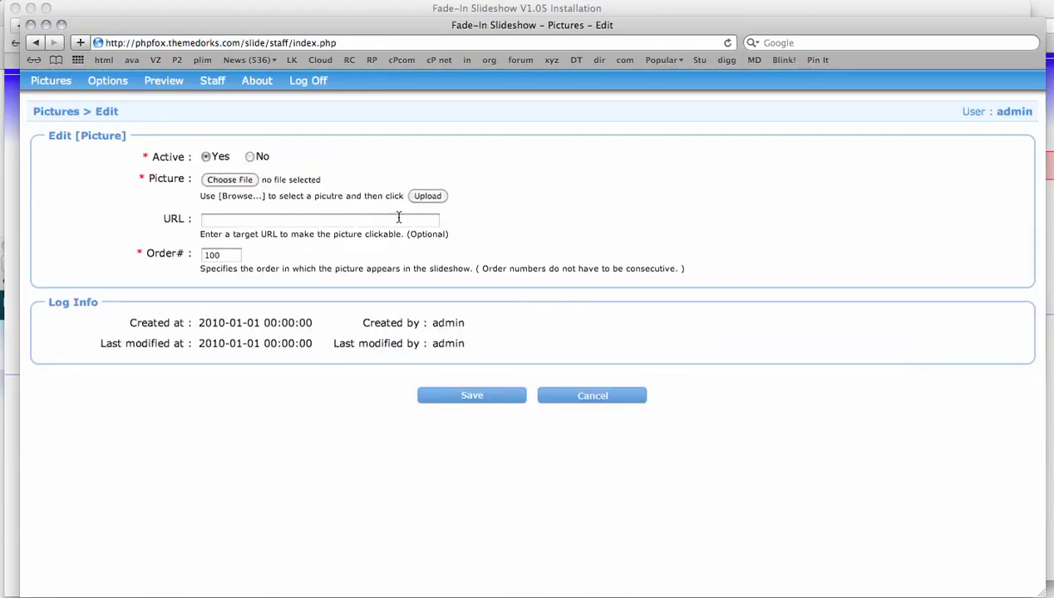
Browse the file chooser to Simple_White_Theme/theme/frontend.
left_click(223, 184)
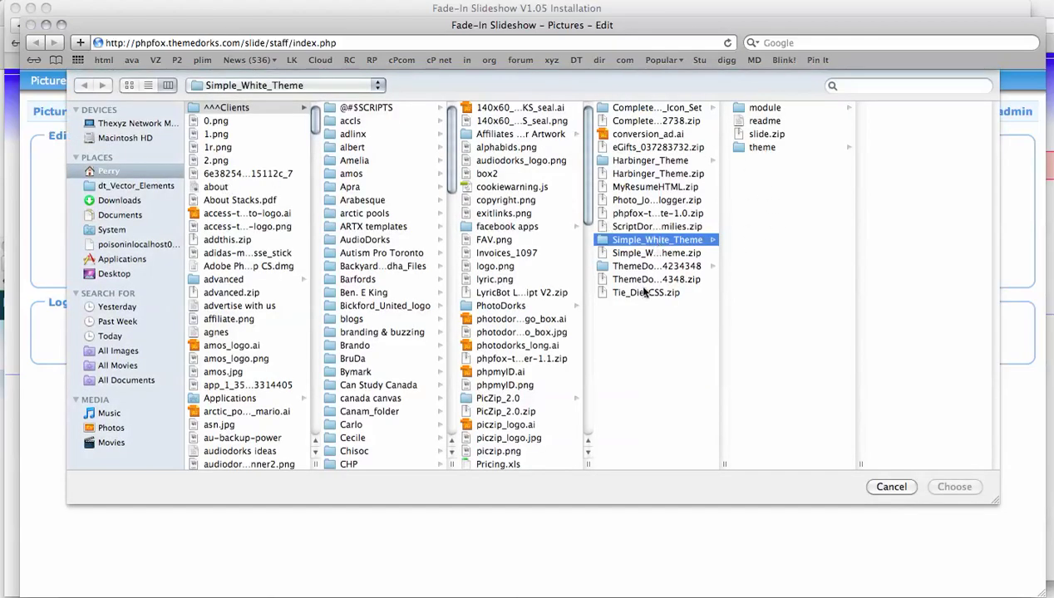
left_click(637, 266)
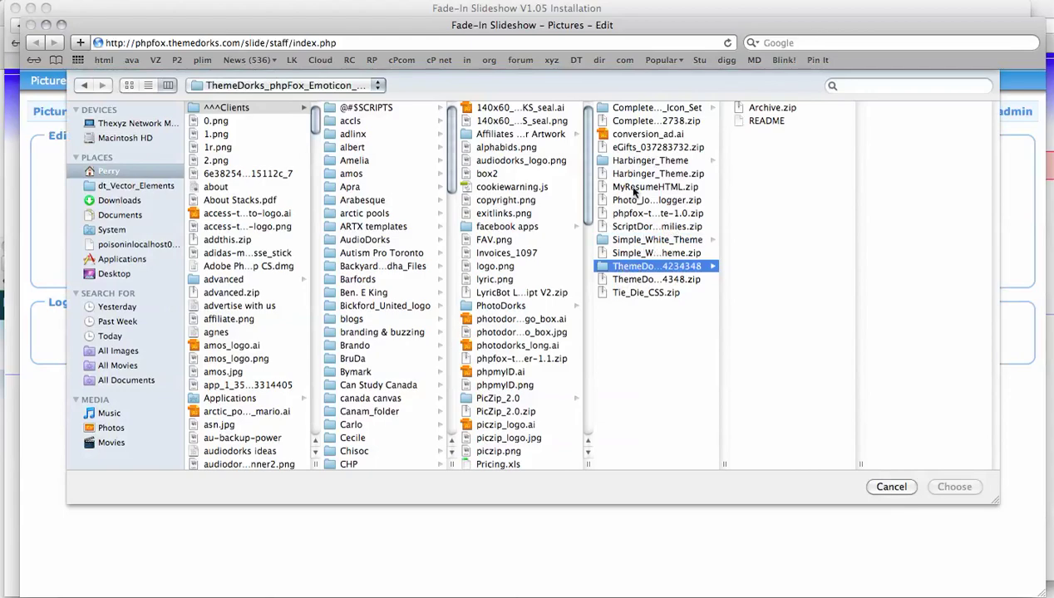
left_click(646, 240)
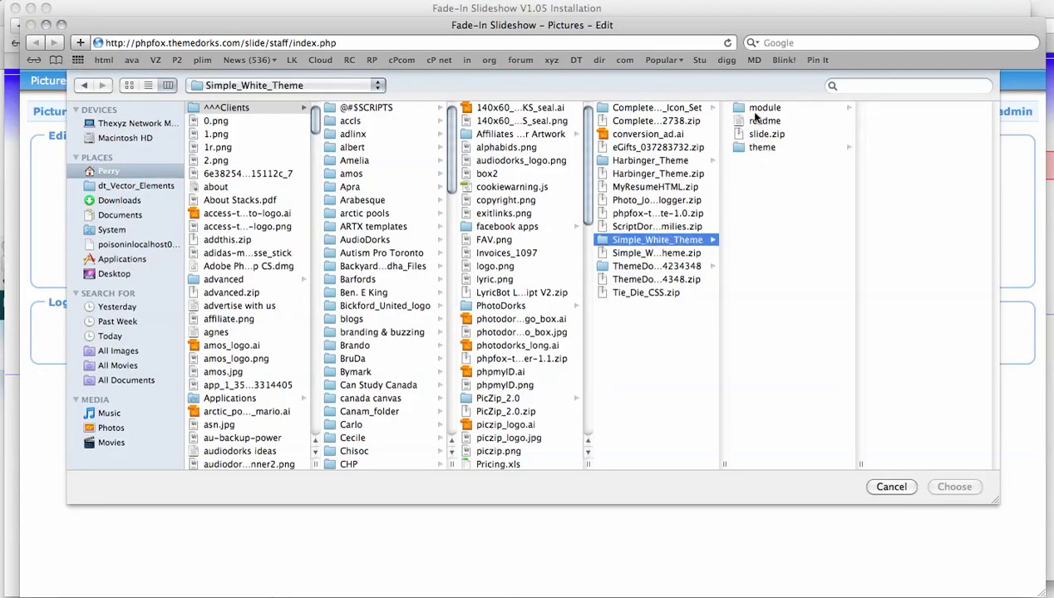
left_click(758, 148)
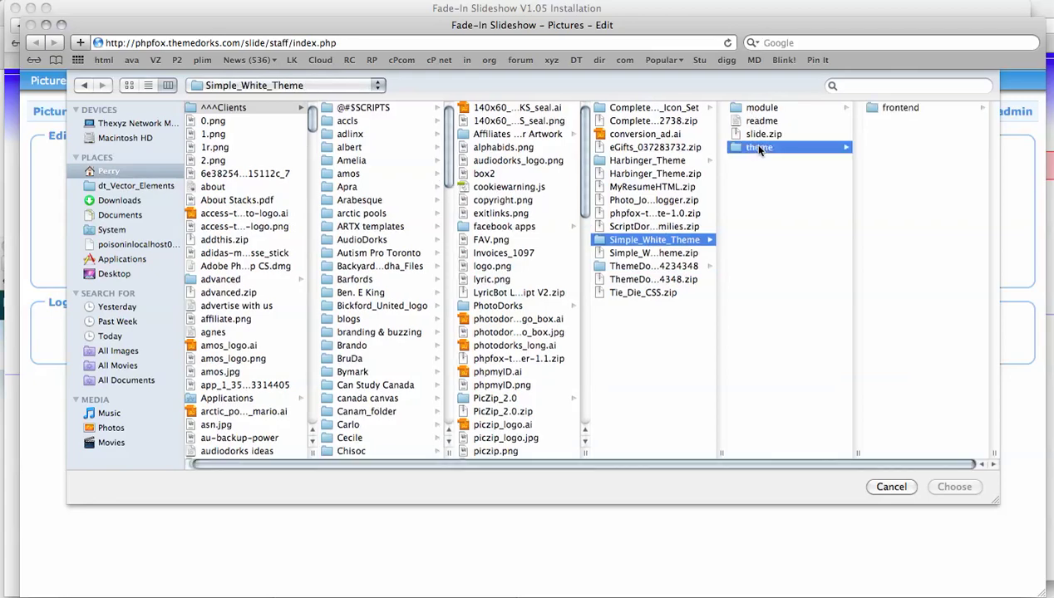
left_click(760, 110)
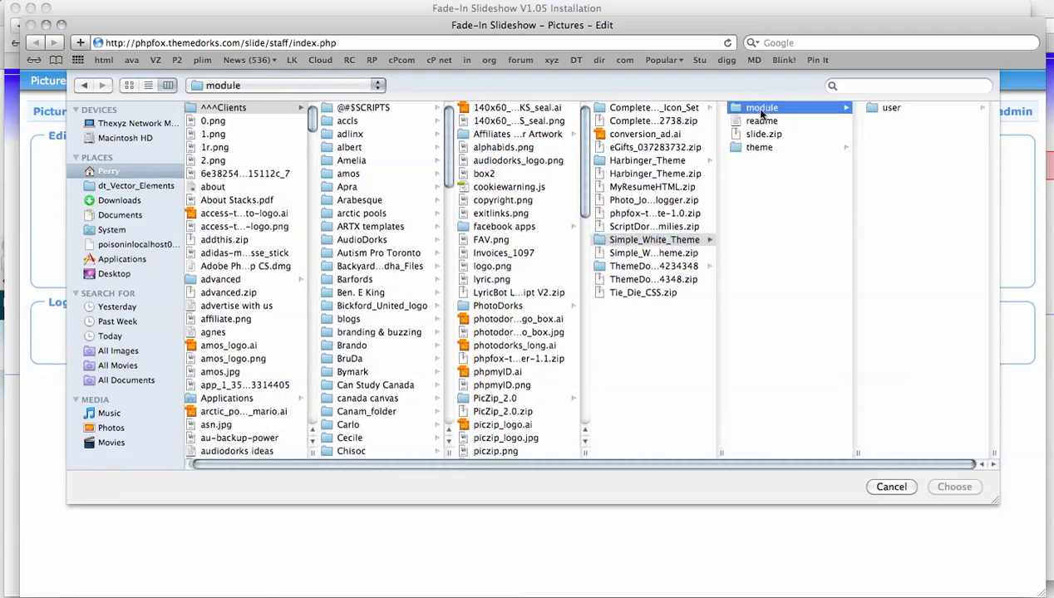
left_click(759, 148)
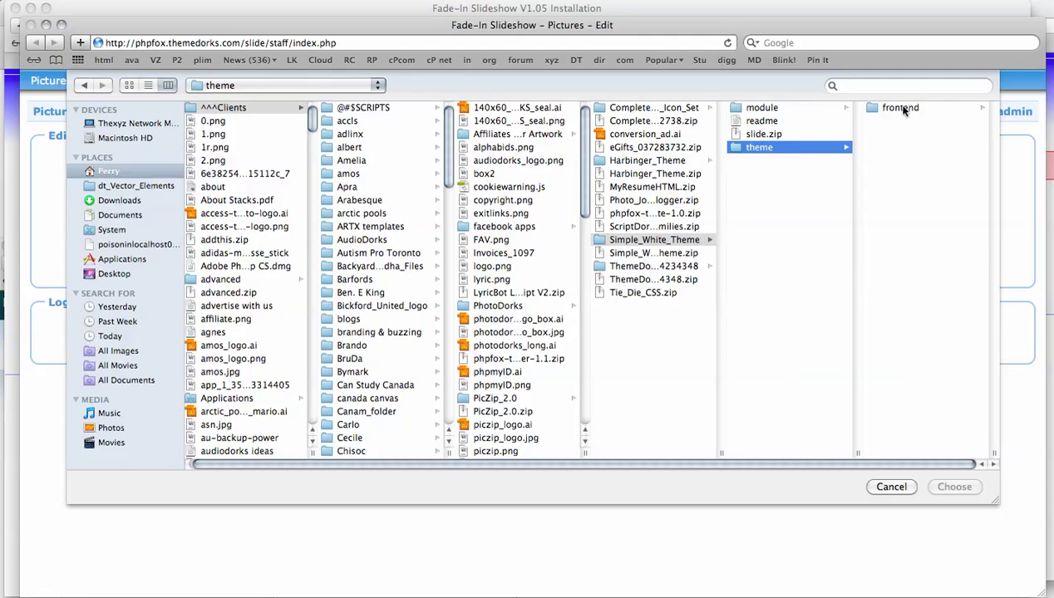
left_click(900, 109)
key("super+Tab")
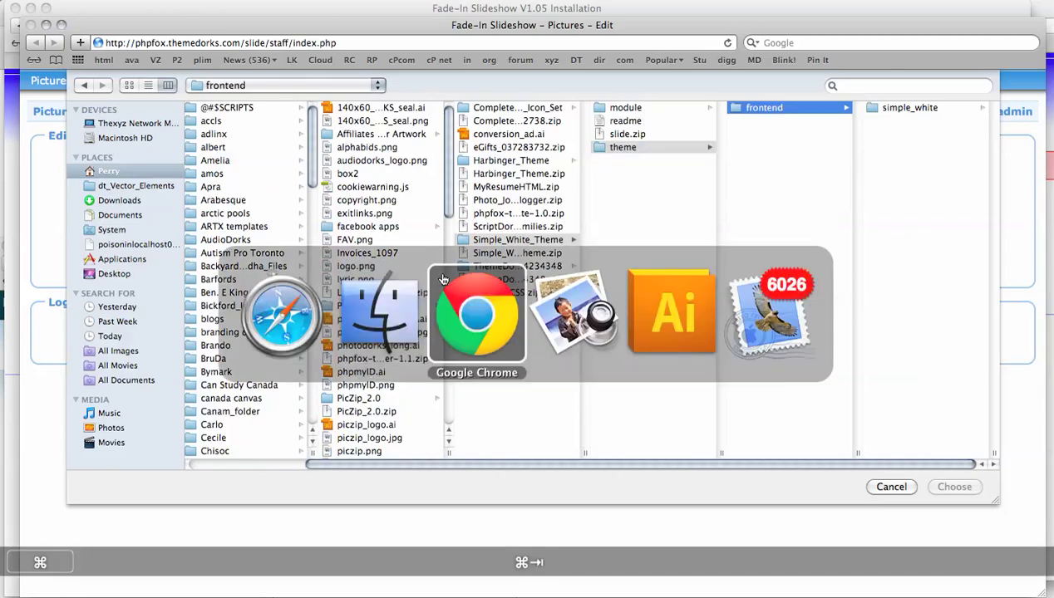
left_click(378, 311)
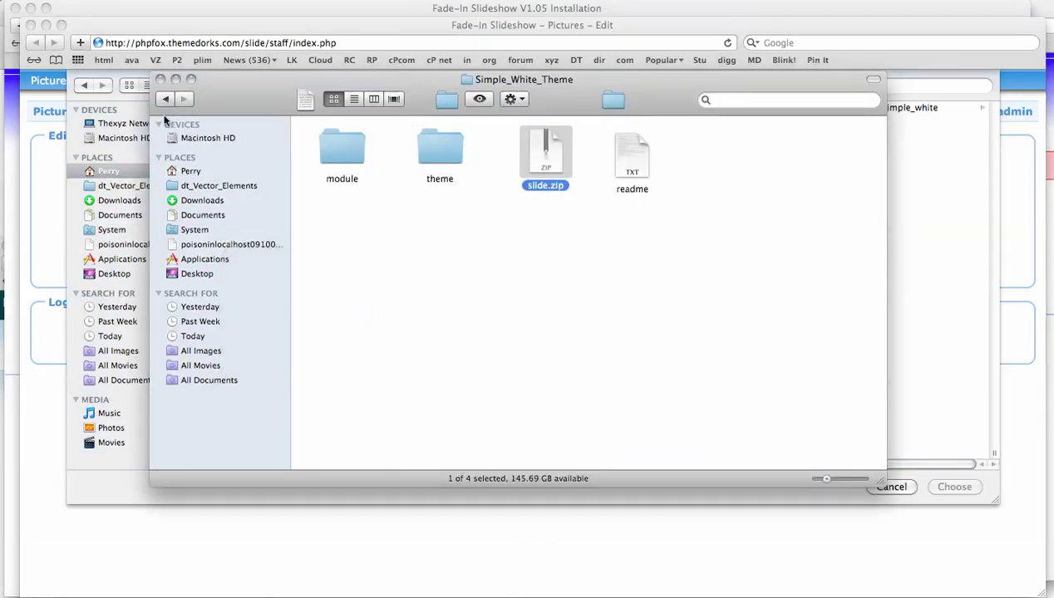
left_click(164, 101)
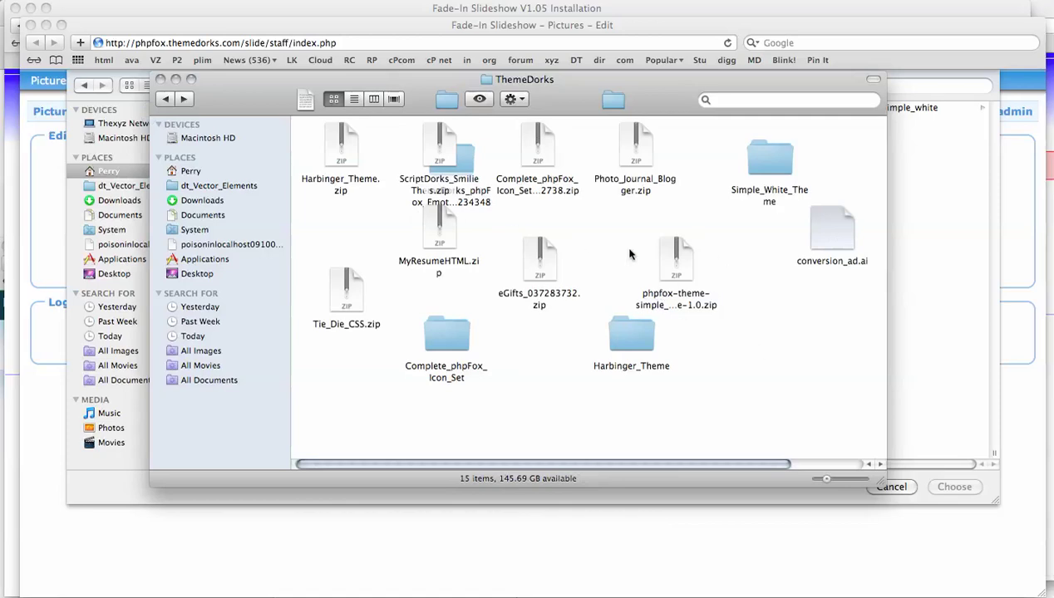
left_click(470, 198)
left_click_drag(470, 198, 510, 223)
double_click(757, 170)
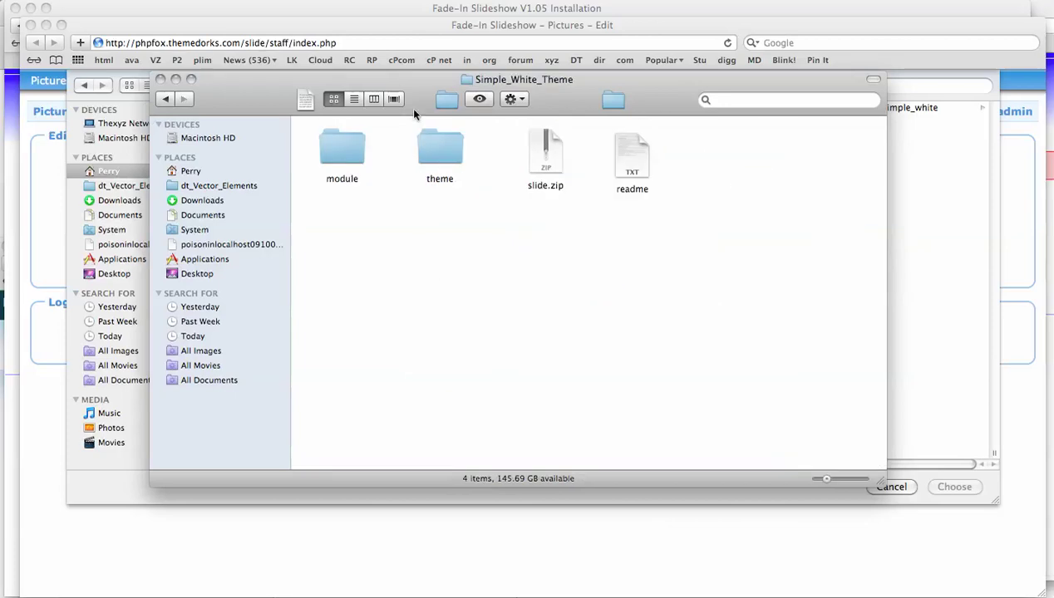
double_click(449, 155)
double_click(342, 147)
left_click(349, 145)
double_click(349, 145)
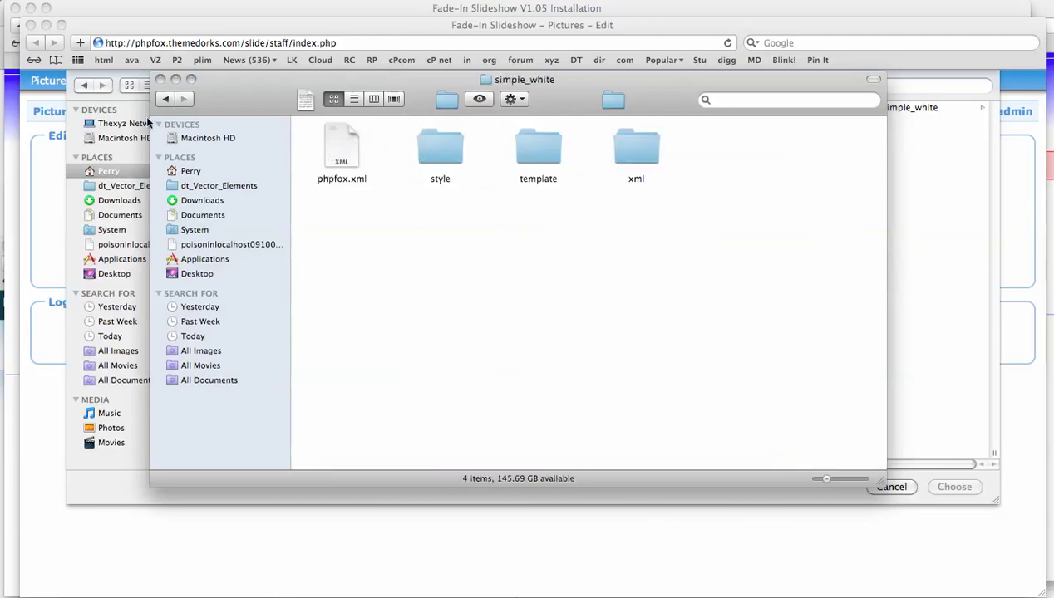
key("super")
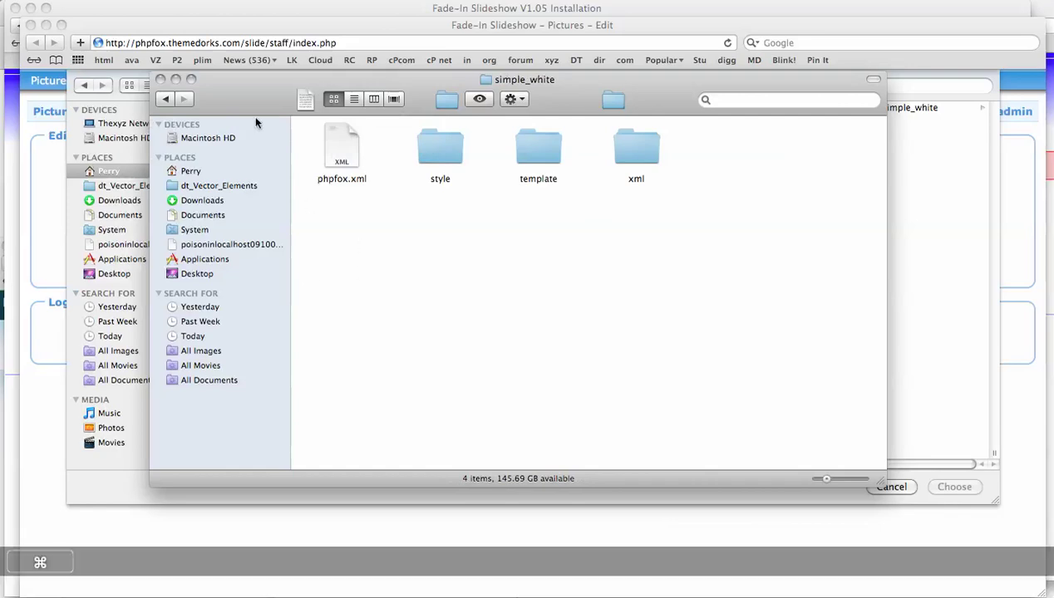
key("super+n")
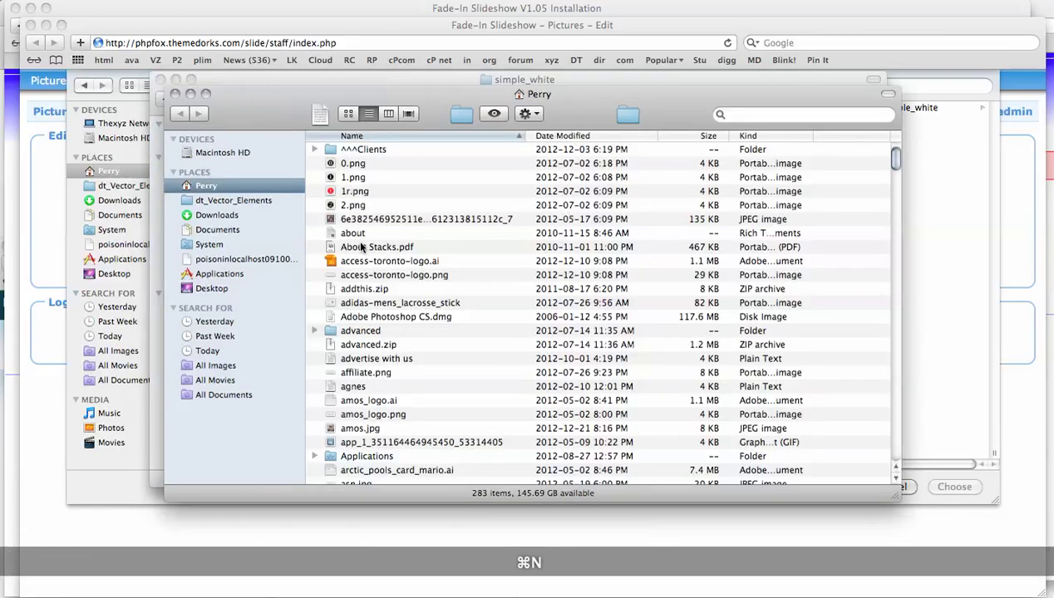
left_click(233, 230)
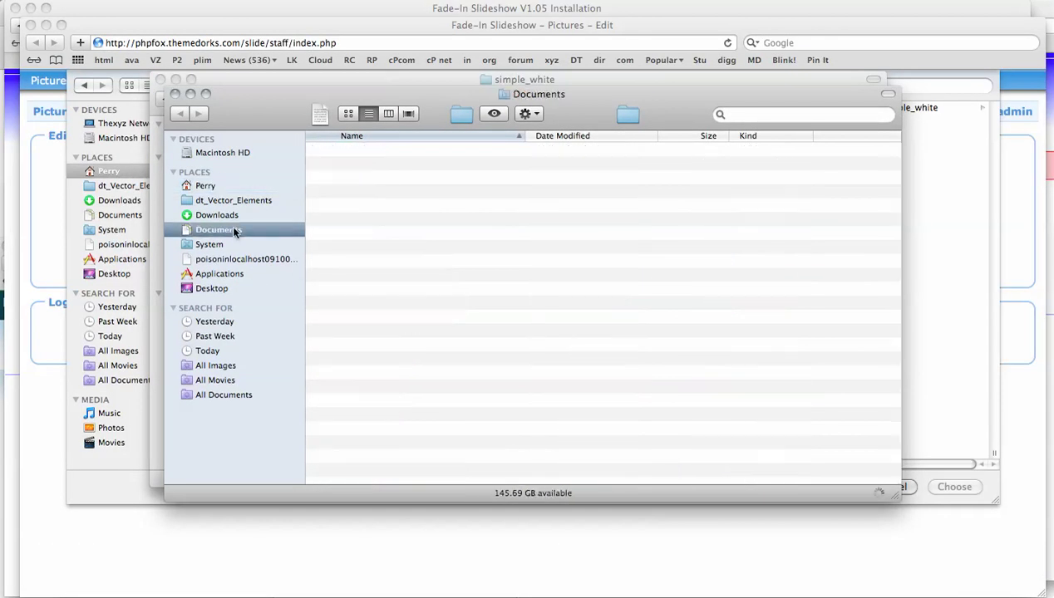
left_click(226, 217)
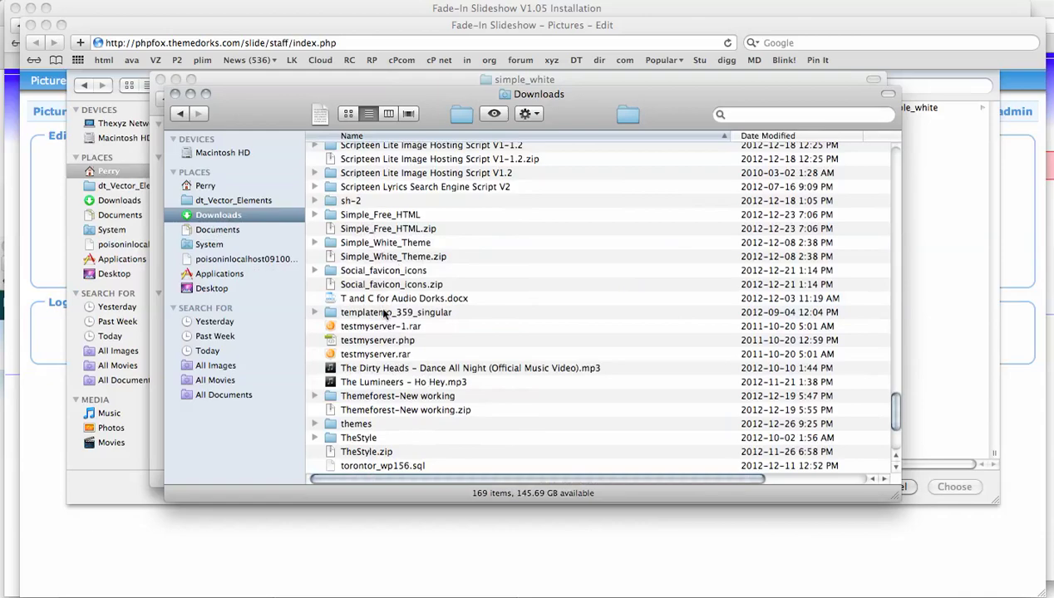
scroll(366, 267, "down", 1)
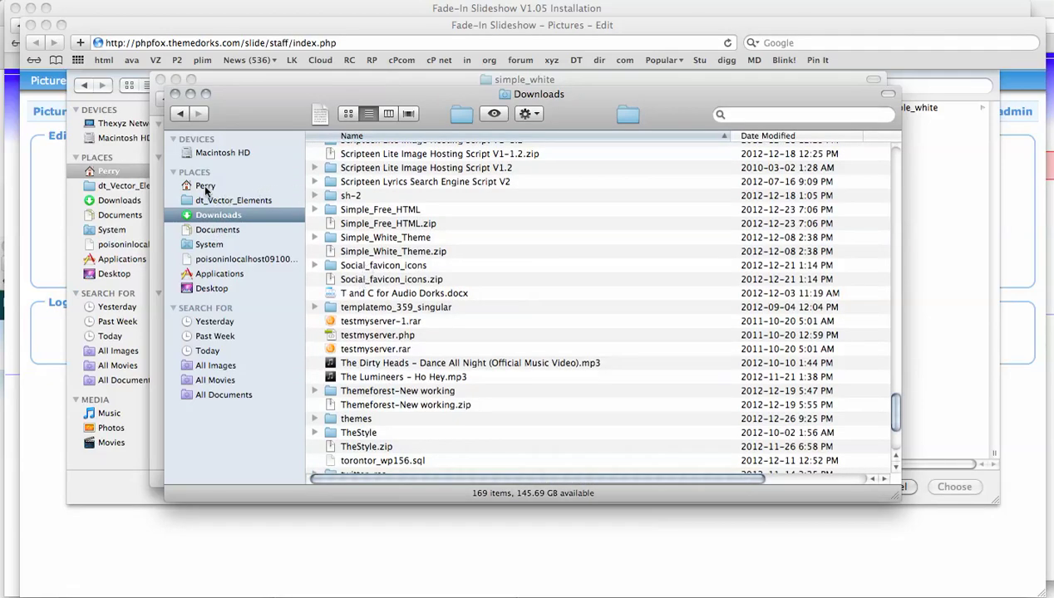
left_click(206, 187)
scroll(441, 253, "down", 20)
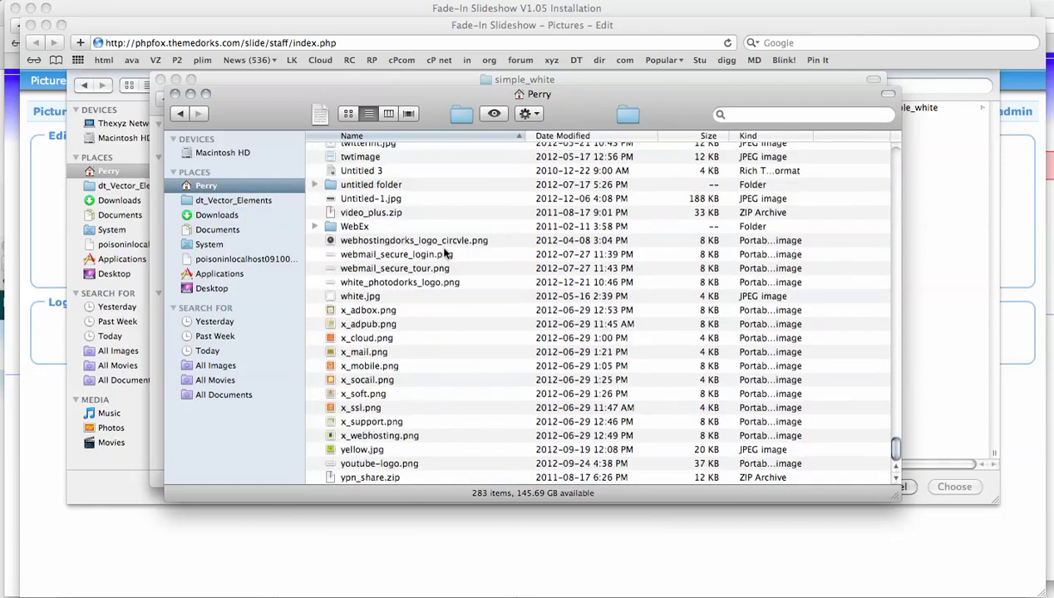
scroll(444, 254, "up", 10)
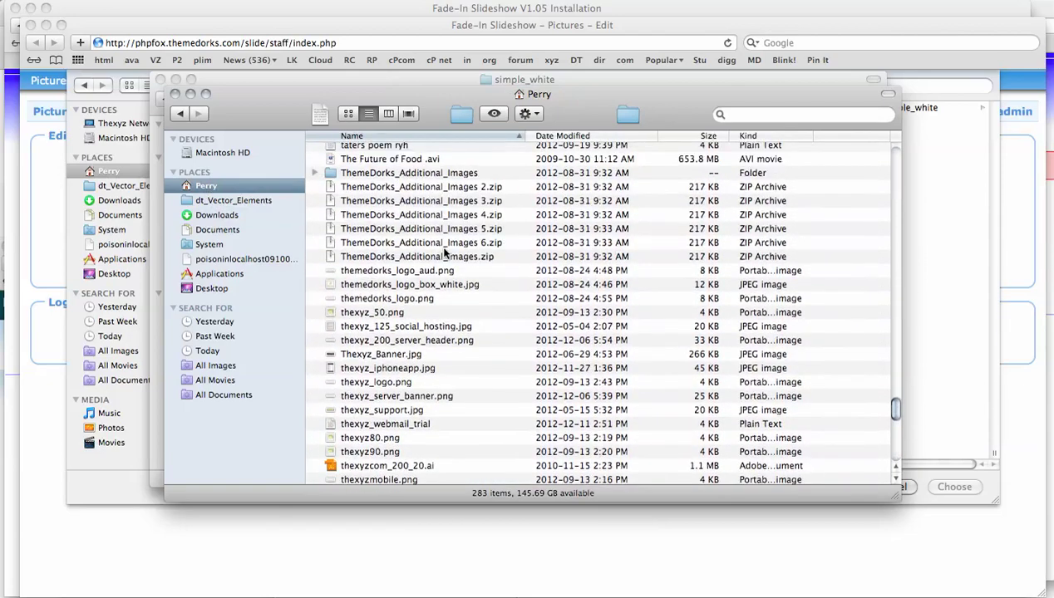
scroll(438, 240, "up", 2)
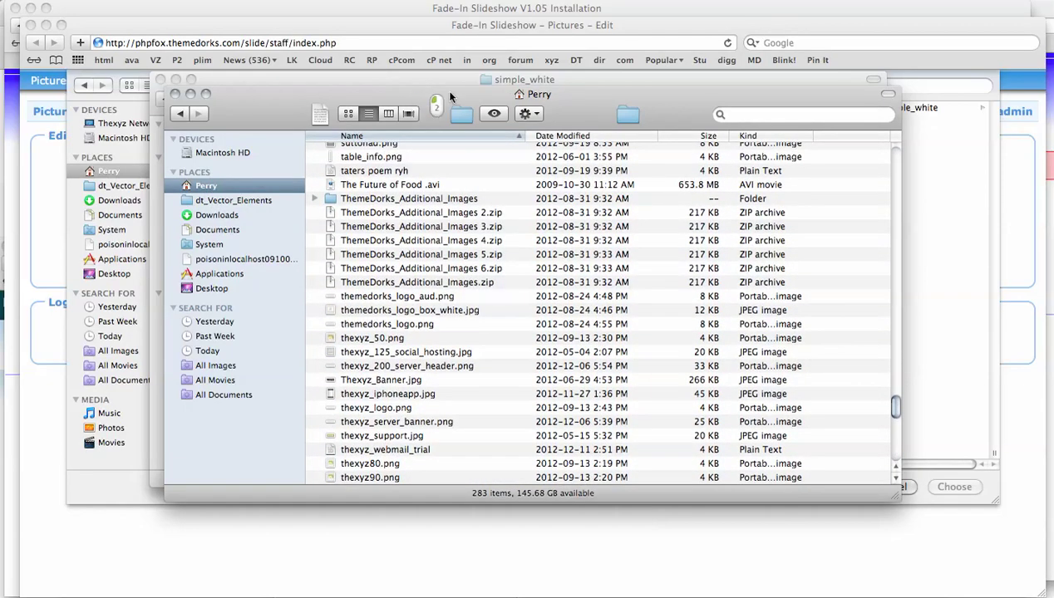
key("super+w")
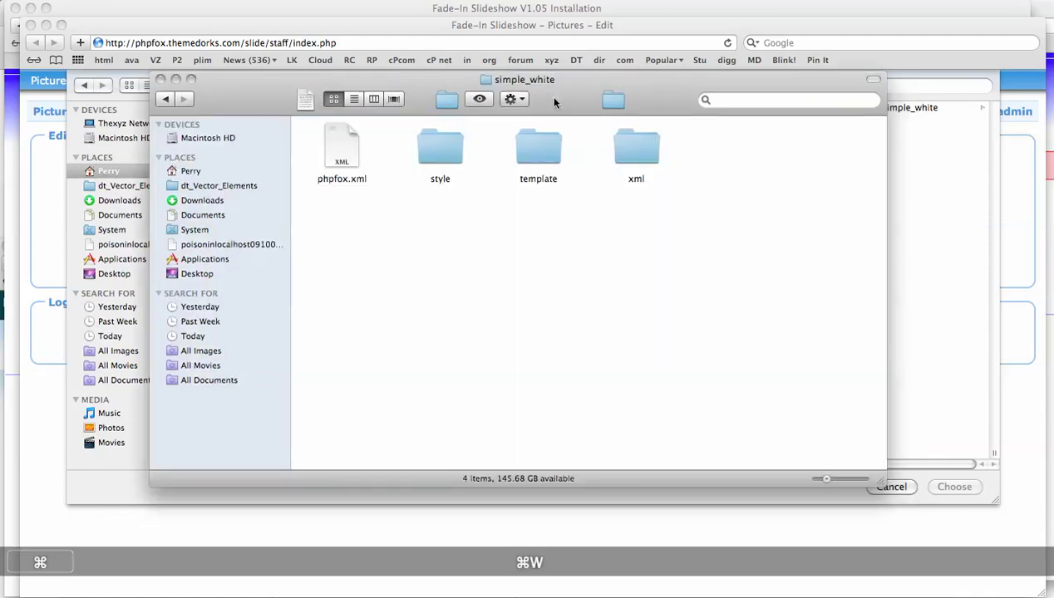
key("super+Tab")
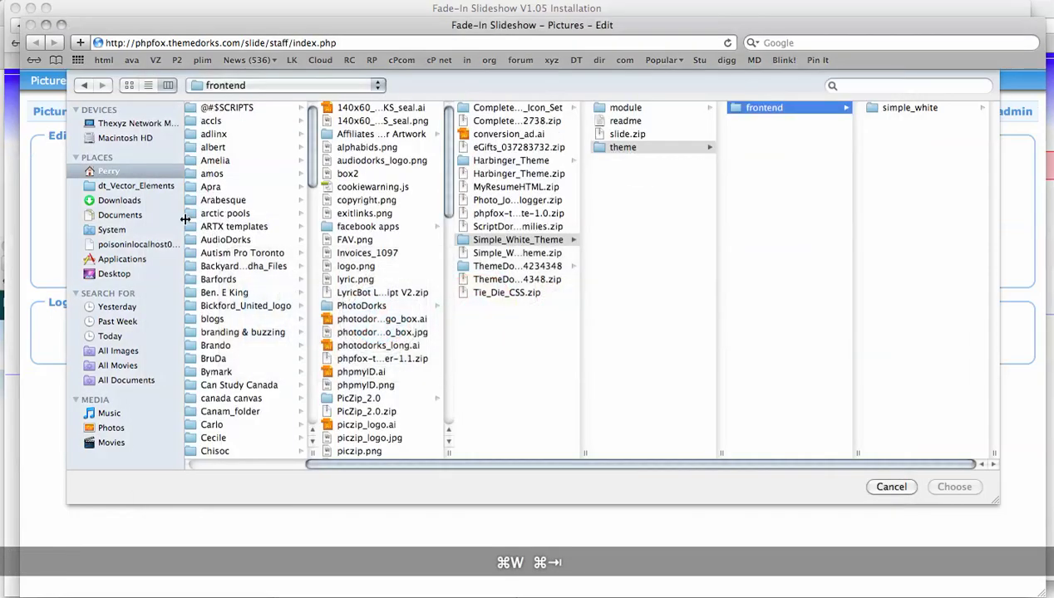
Pick slide1.jpg from ThemeDorks_Additional_Images and upload it.
scroll(236, 301, "down", 10)
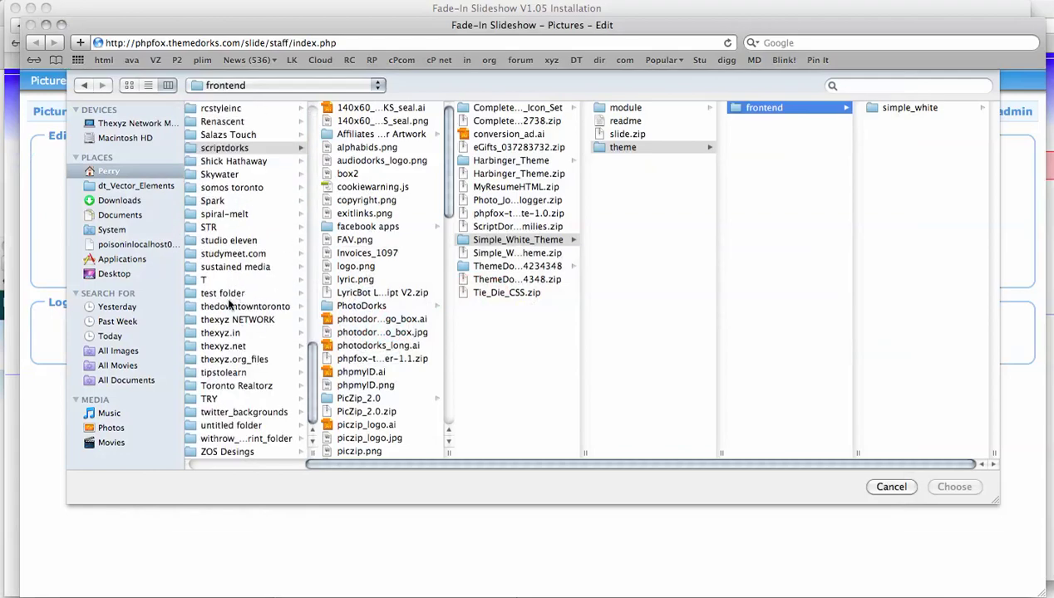
scroll(228, 285, "left", 5)
scroll(229, 285, "down", 10)
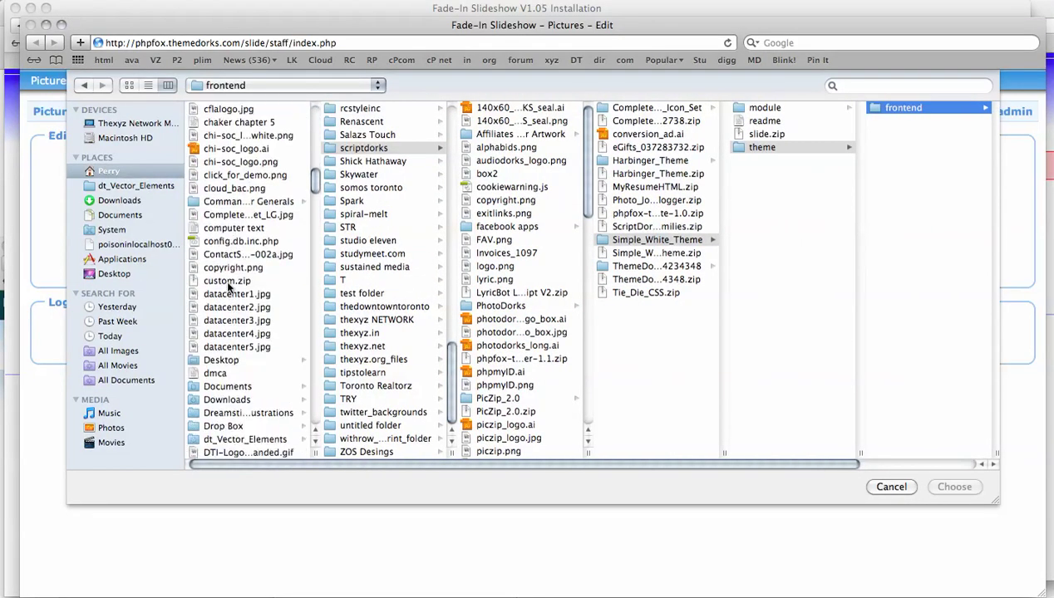
scroll(230, 286, "down", 15)
scroll(229, 286, "up", 6)
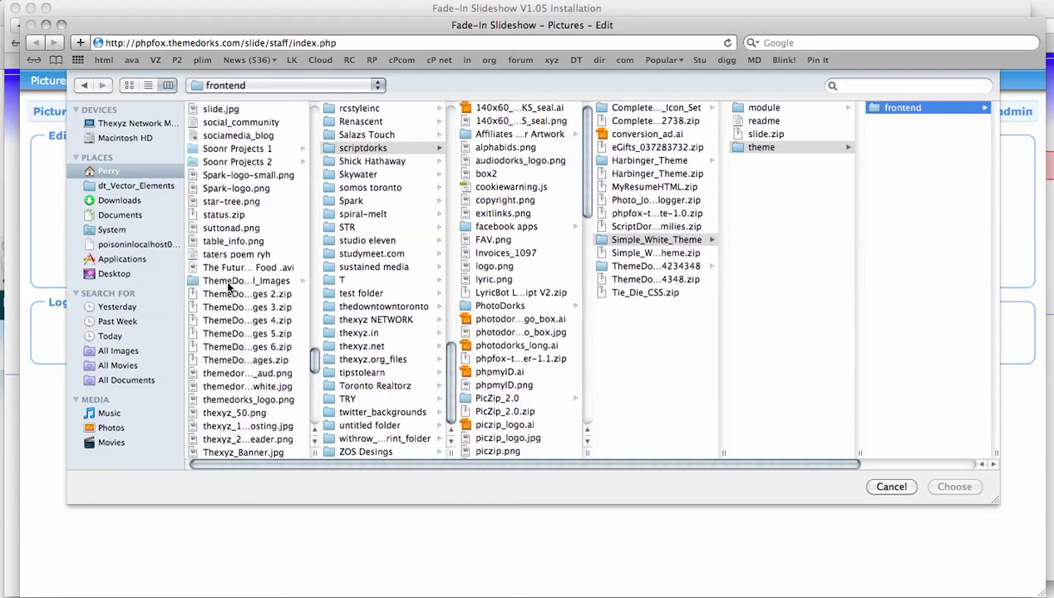
left_click(242, 283)
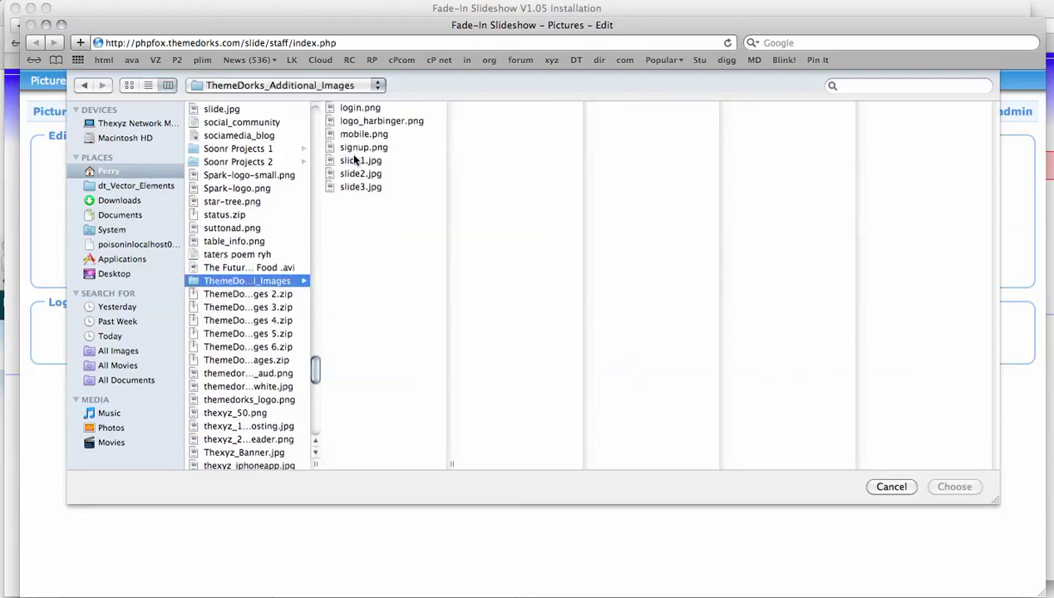
left_click(353, 158)
key("Return")
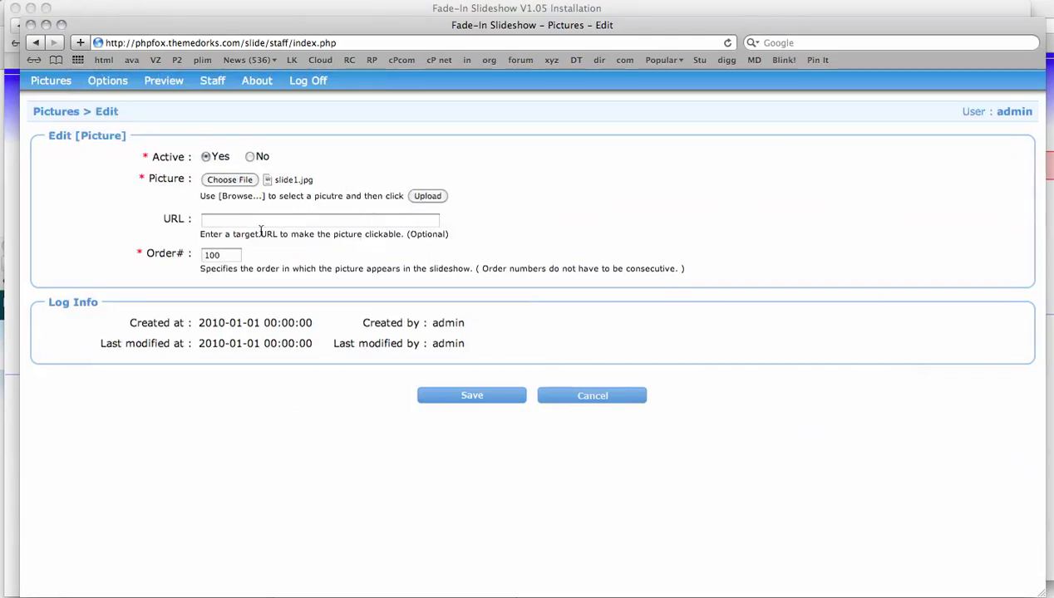
left_click(427, 196)
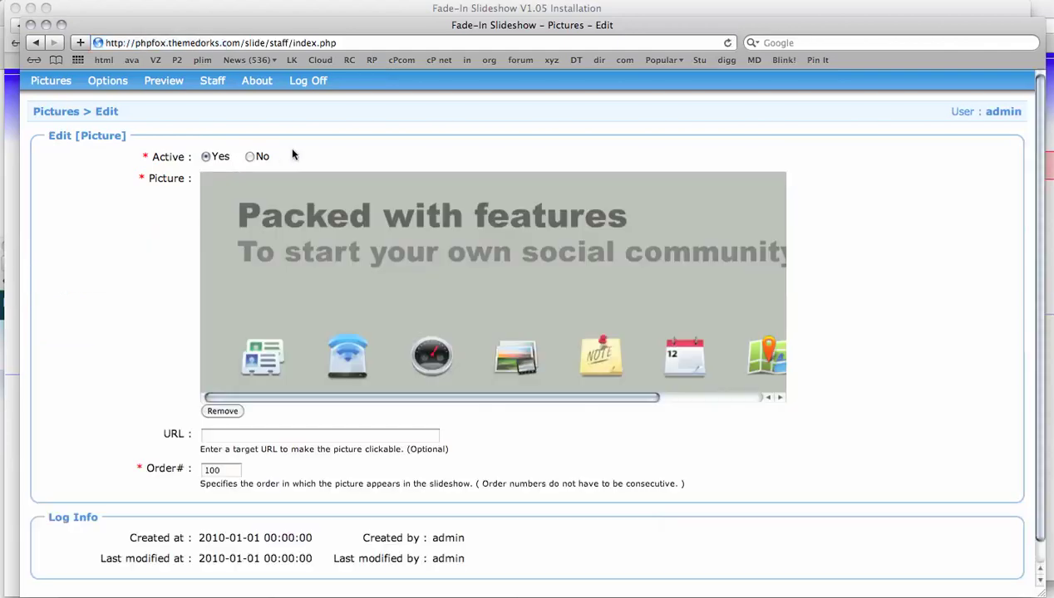
Reload the order-100 picture's edit form and save the change.
scroll(179, 263, "down", 1)
scroll(178, 263, "up", 1)
left_click(50, 80)
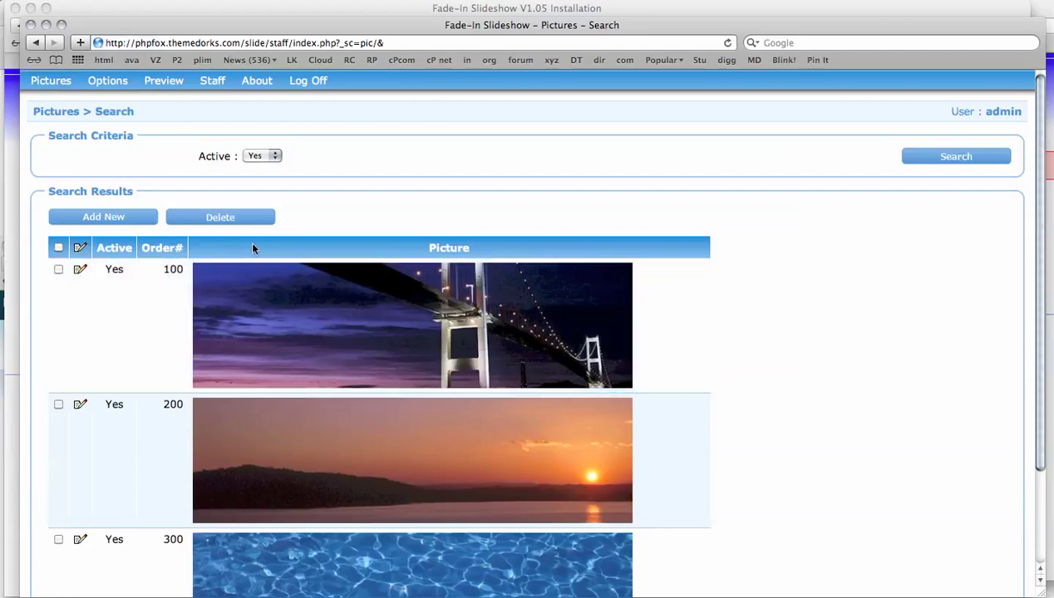
left_click(39, 41)
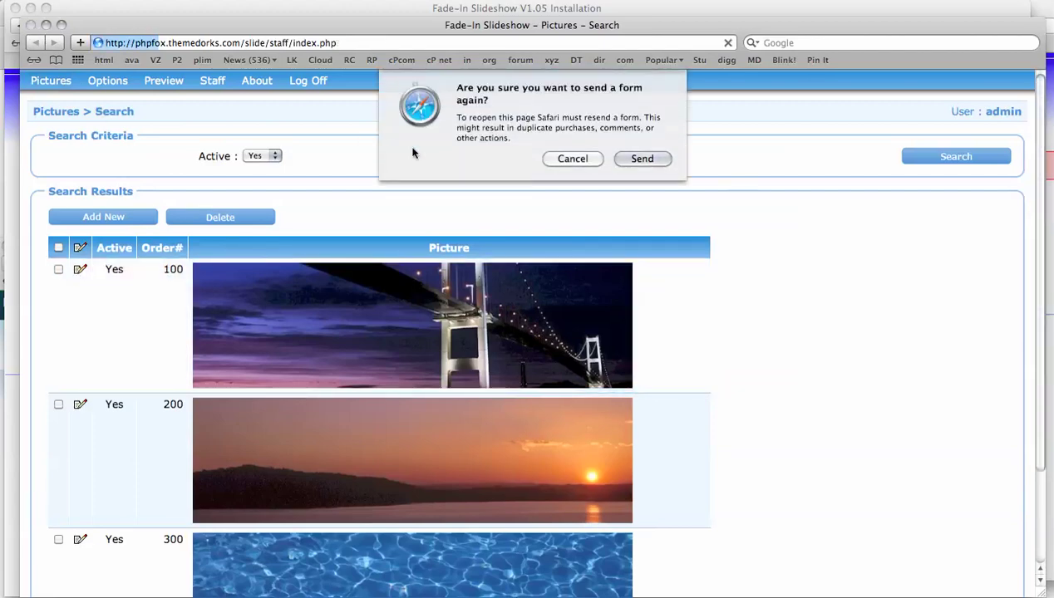
key("Return")
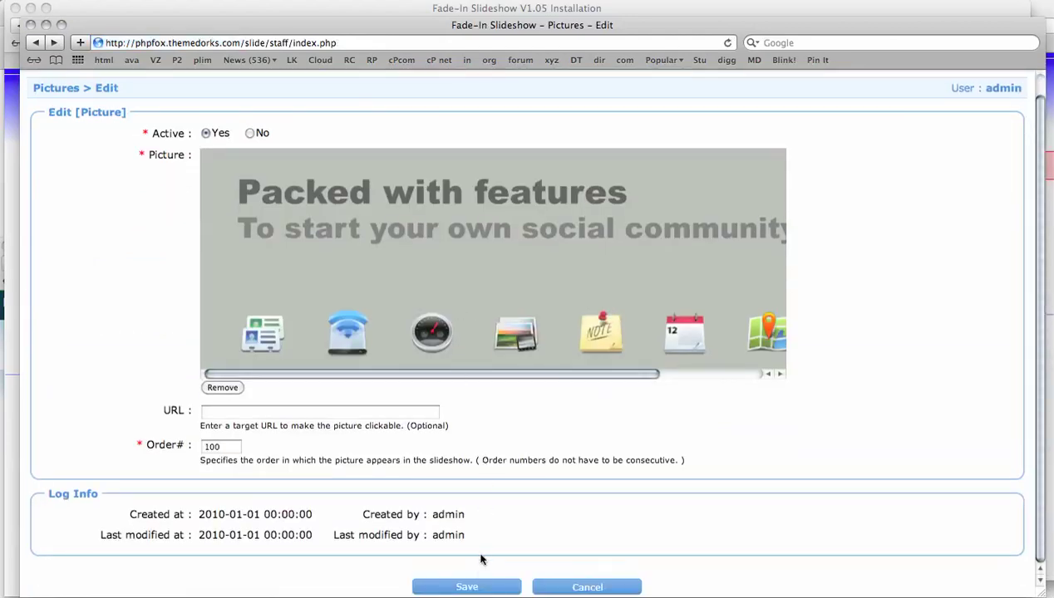
left_click(477, 587)
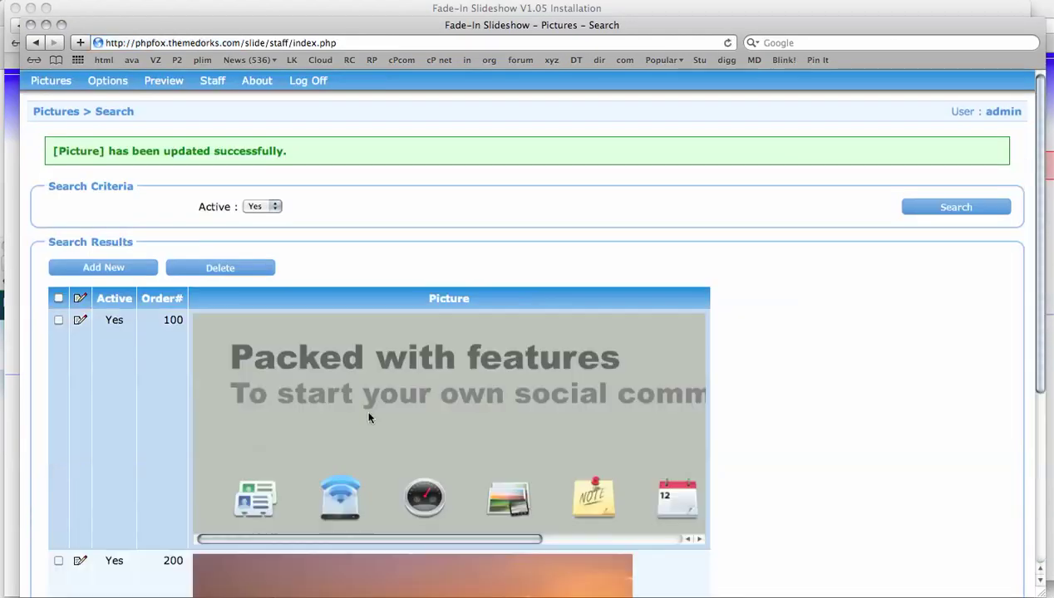
scroll(186, 367, "down", 3)
Swap the order-200 sunset image for slide2.jpg ('Works right out the box') and save.
left_click(76, 447)
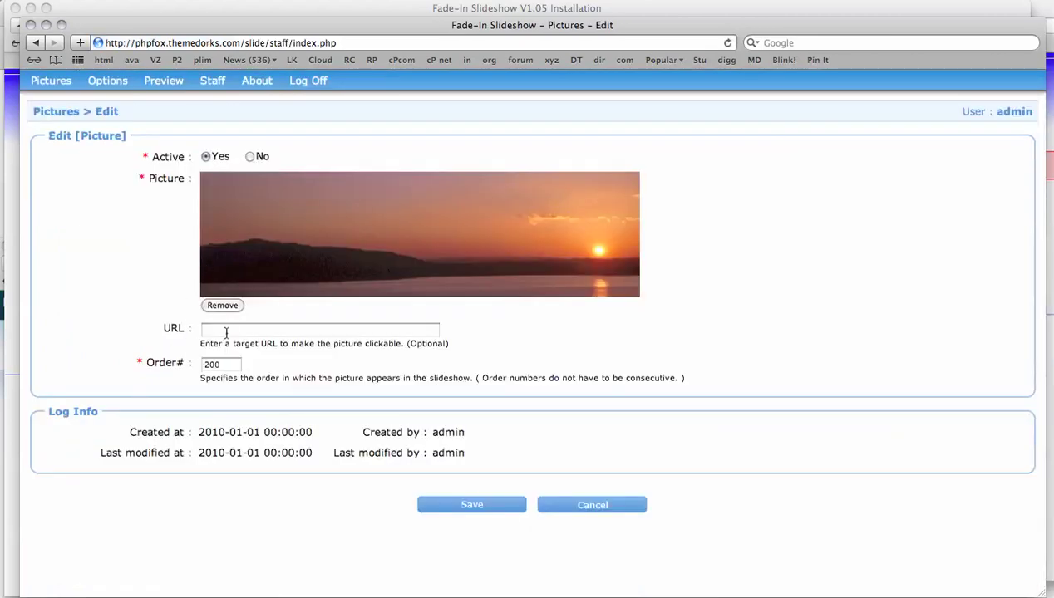
left_click(223, 306)
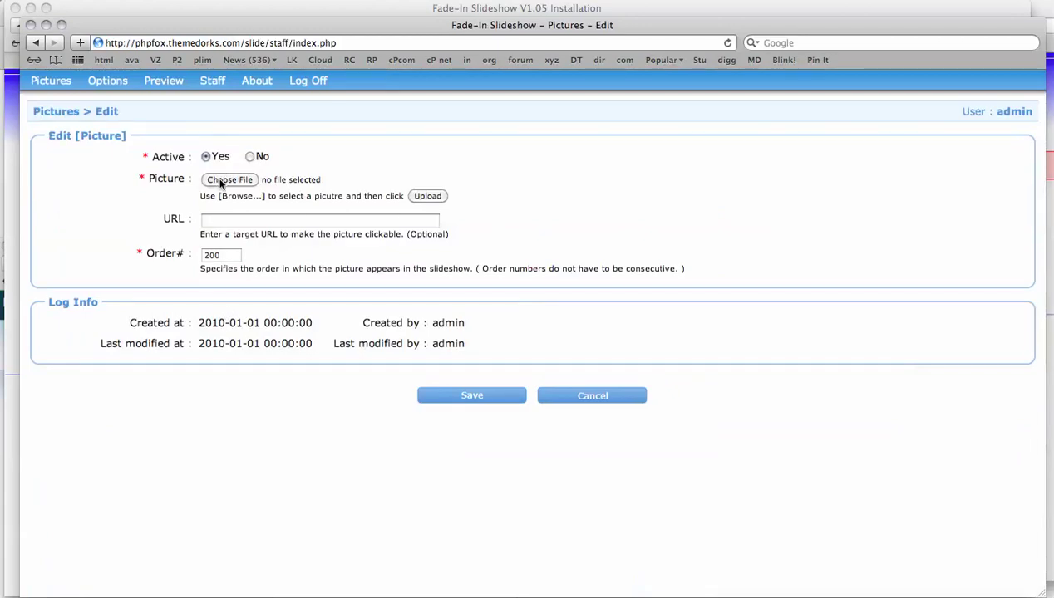
left_click(224, 180)
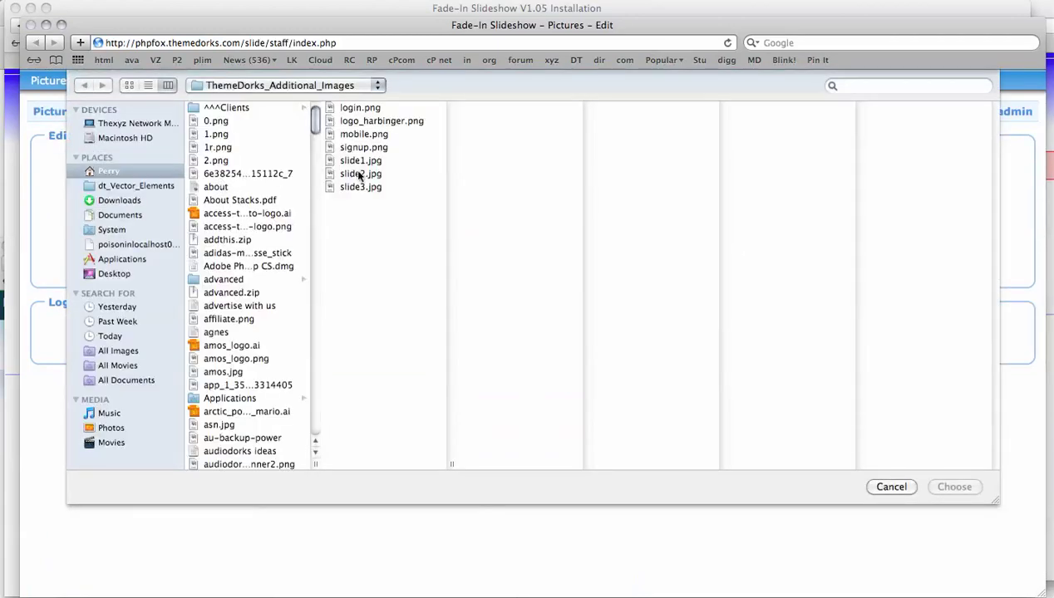
left_click(359, 174)
key("Return")
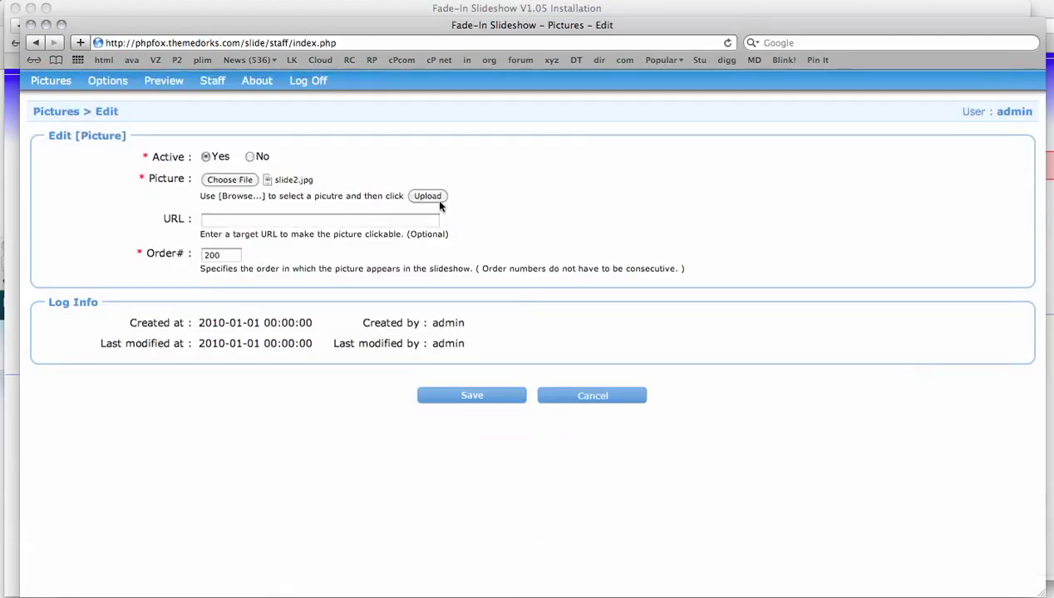
left_click(437, 197)
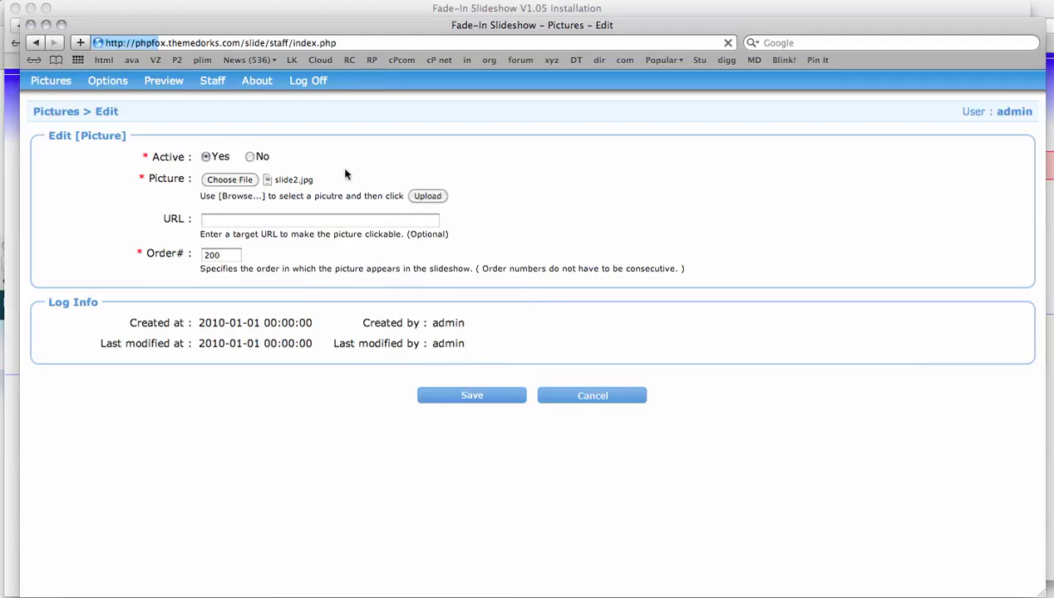
left_click_drag(360, 28, 397, 18)
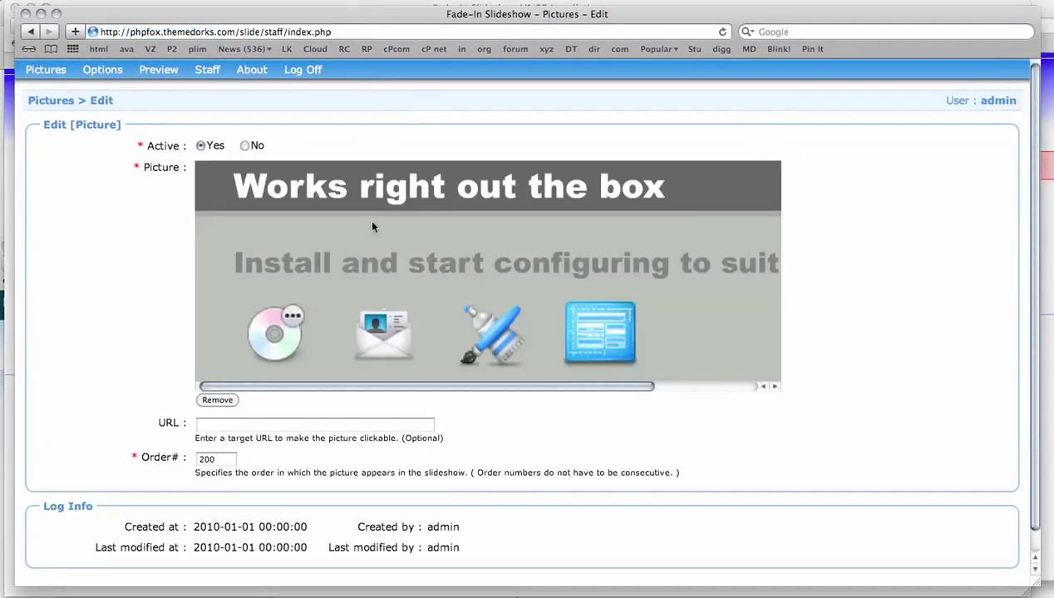
scroll(167, 237, "down", 1)
left_click(476, 576)
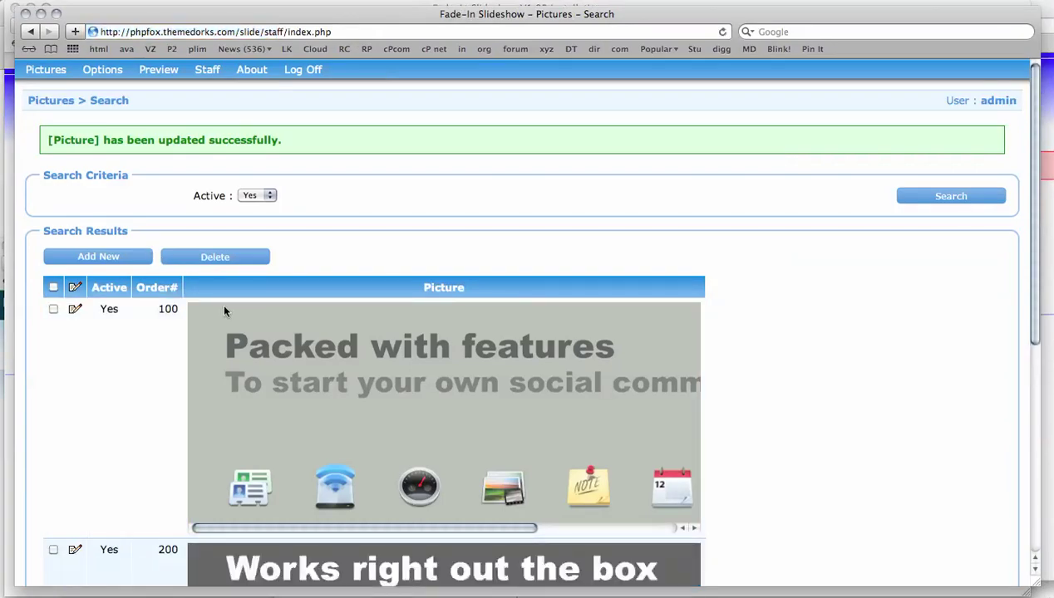
Open the order-300 water picture, remove its image and upload slide3.jpg.
scroll(187, 306, "down", 5)
scroll(187, 306, "down", 4)
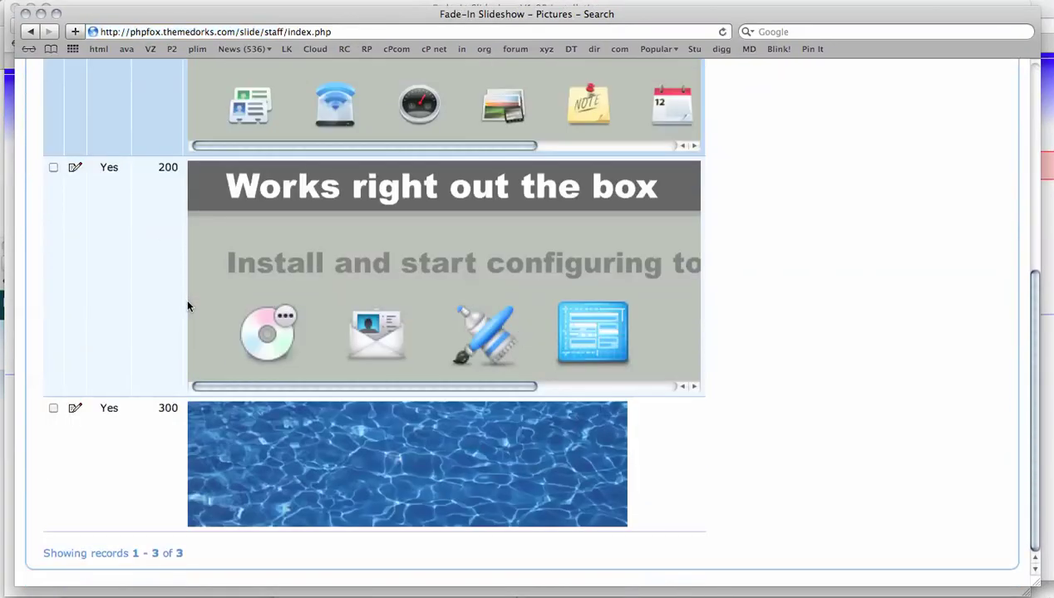
left_click(75, 408)
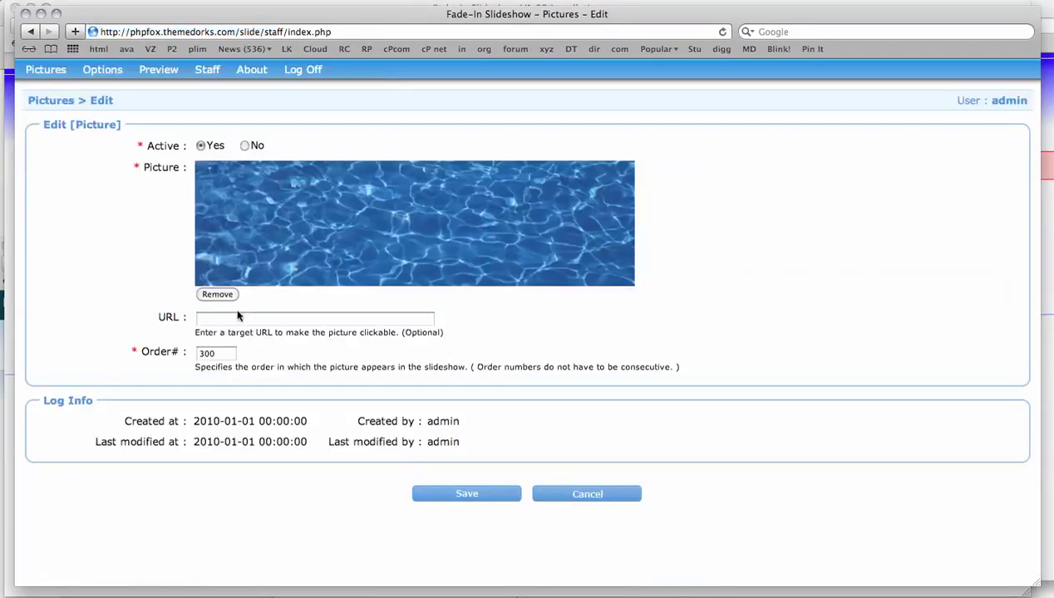
left_click(225, 297)
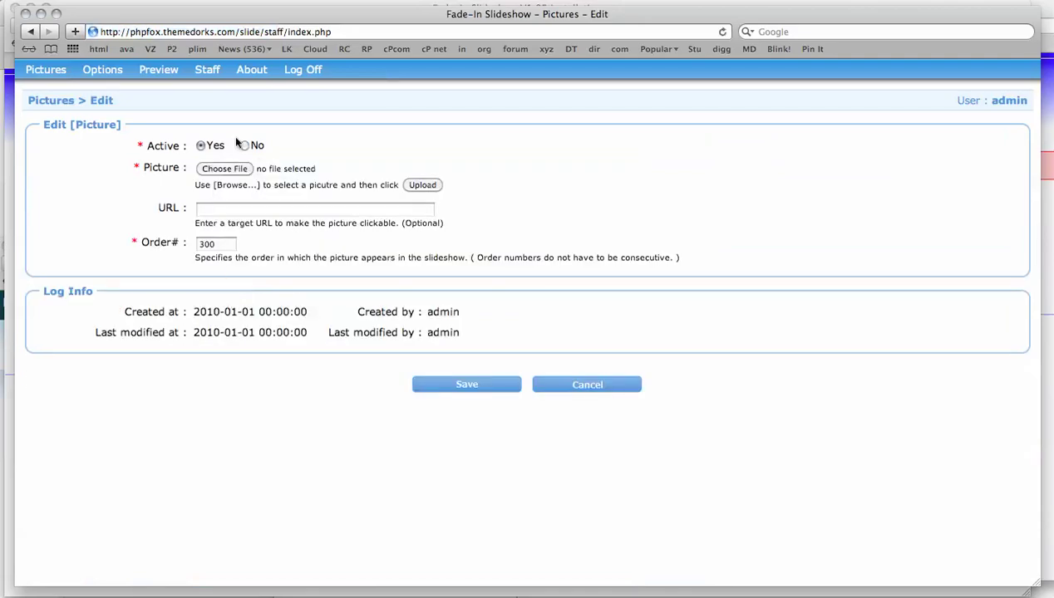
left_click(225, 168)
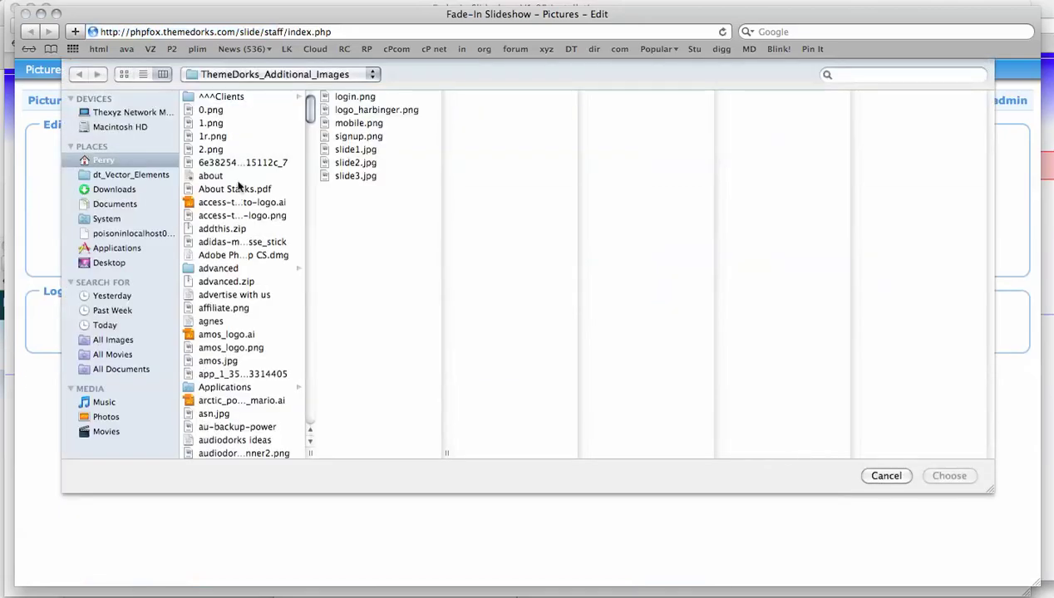
left_click(354, 176)
key("Return")
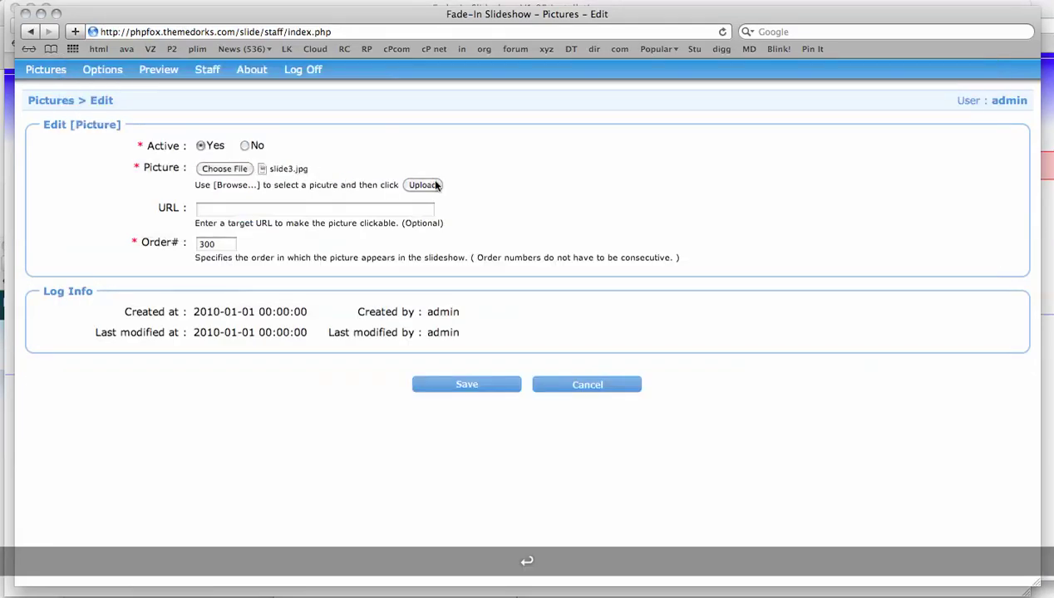
left_click(421, 186)
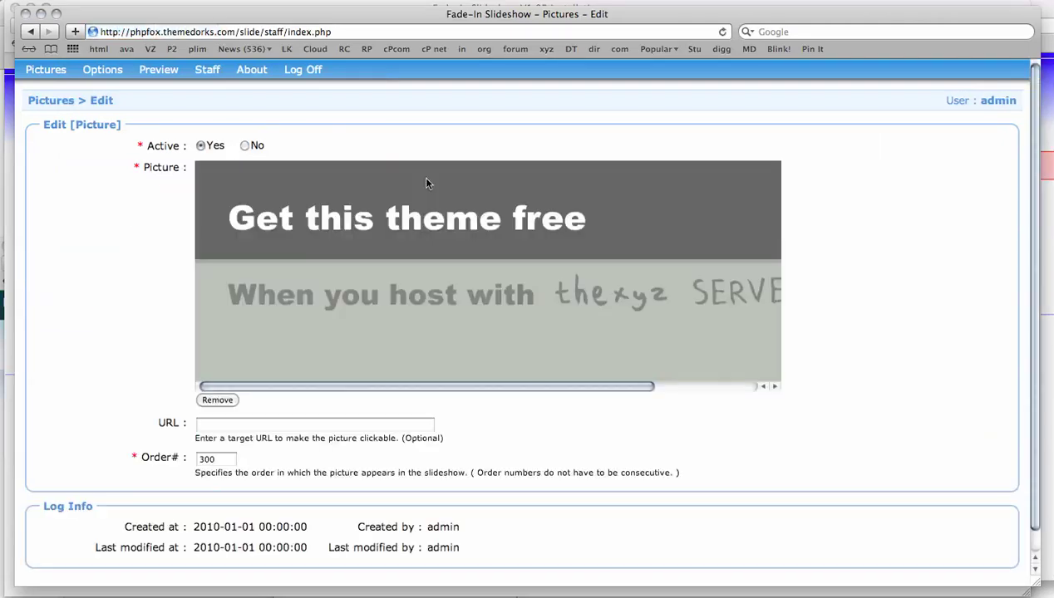
Save the order-300 picture and review the updated slideshow list.
scroll(161, 271, "down", 2)
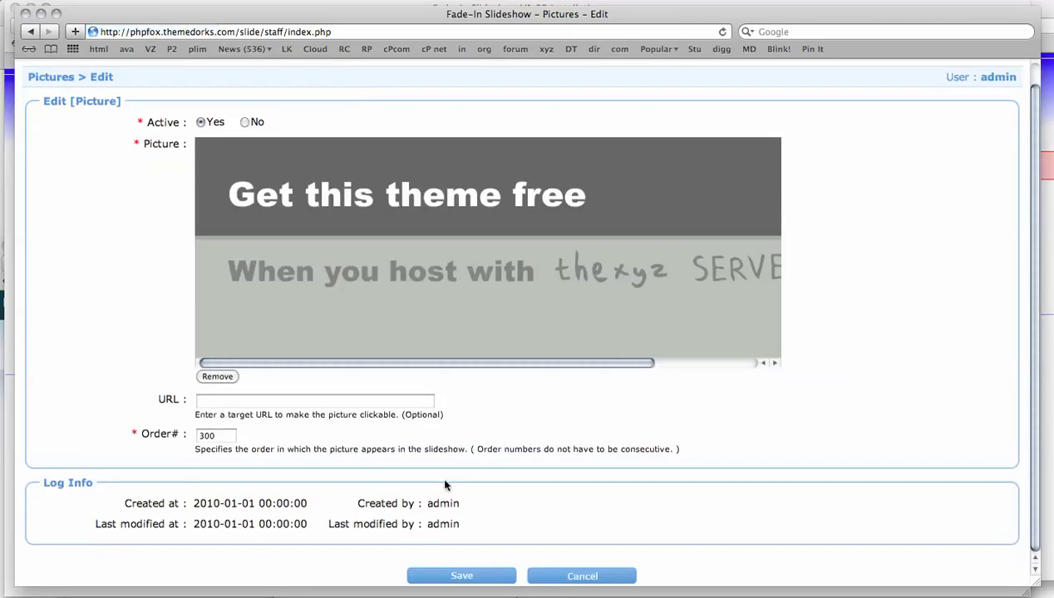
left_click(449, 575)
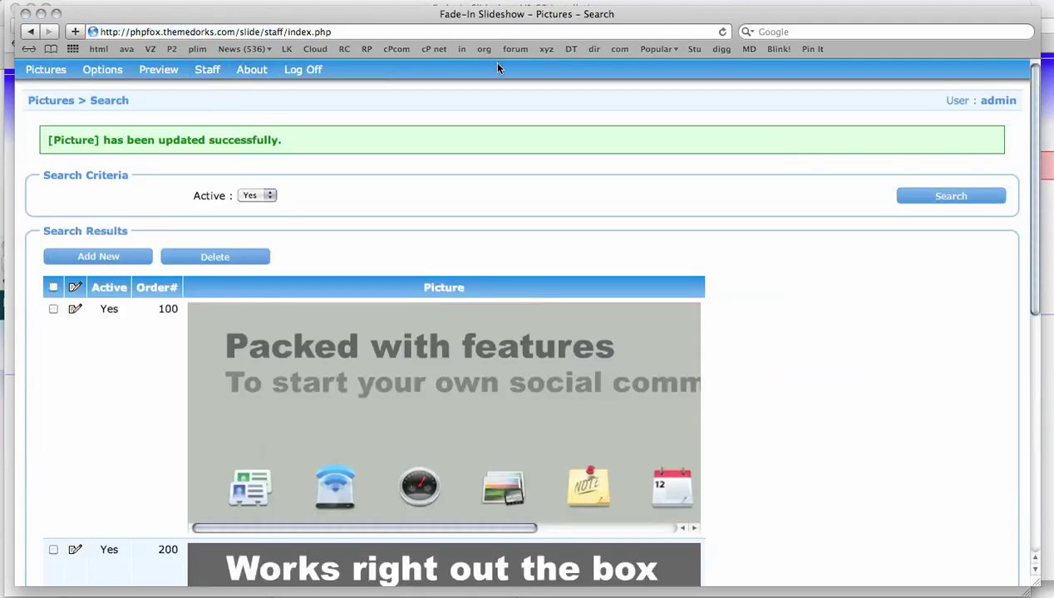
scroll(226, 164, "down", 10)
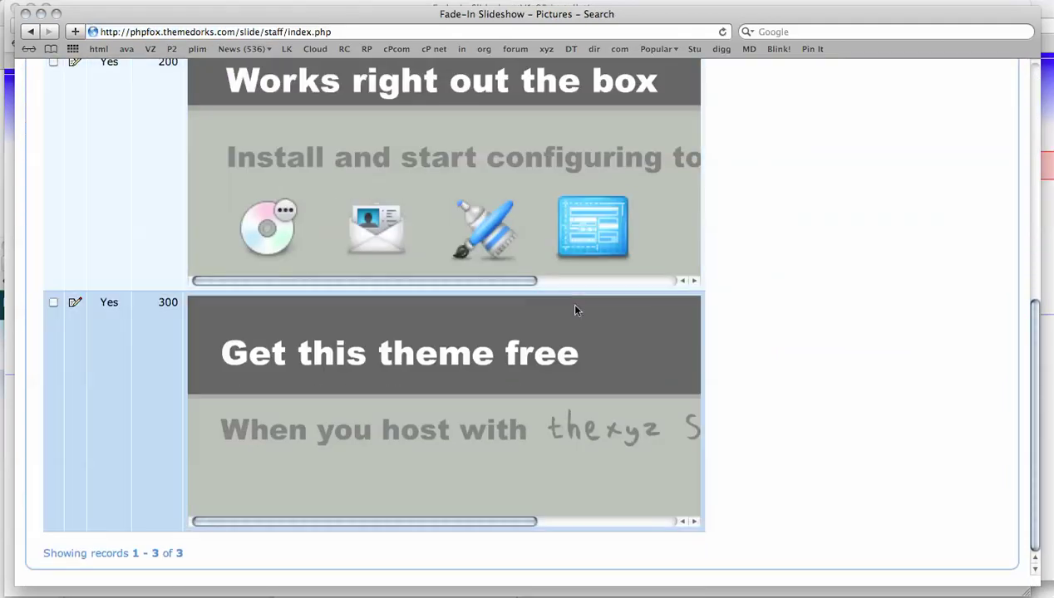
scroll(574, 310, "up", 10)
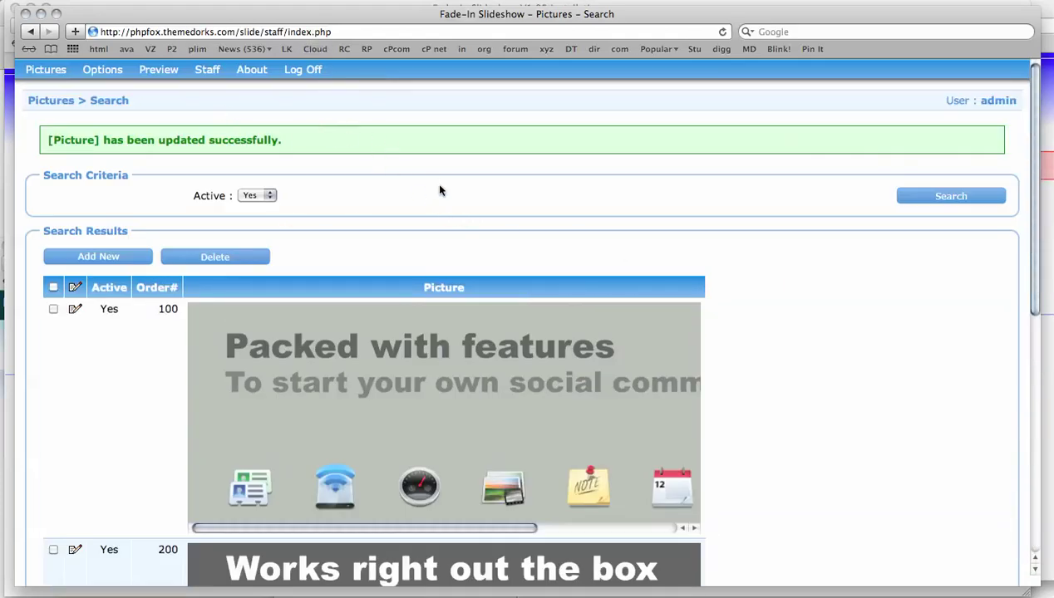
scroll(822, 246, "down", 10)
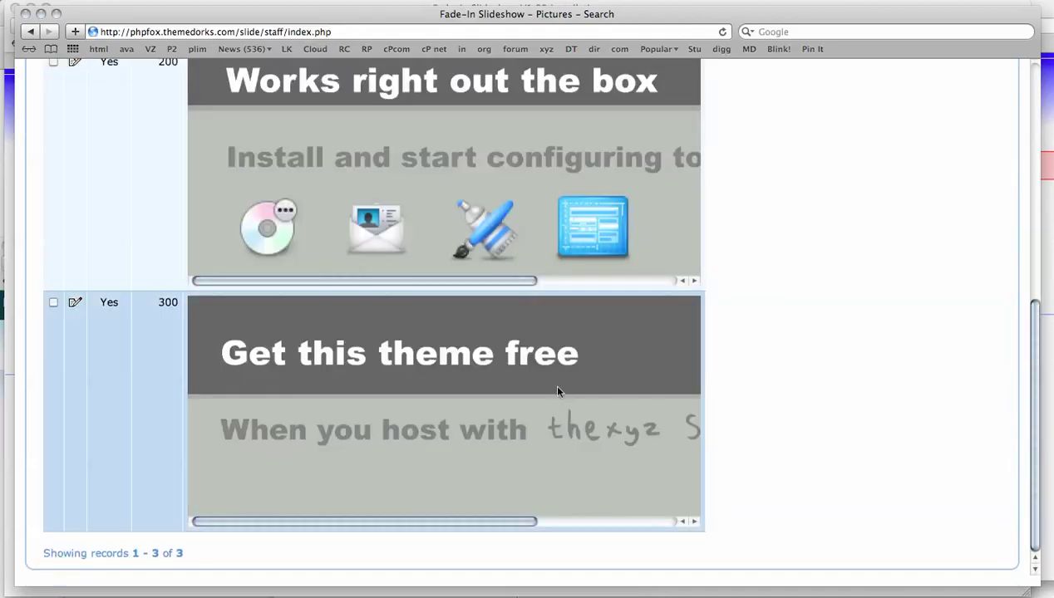
scroll(558, 390, "up", 3)
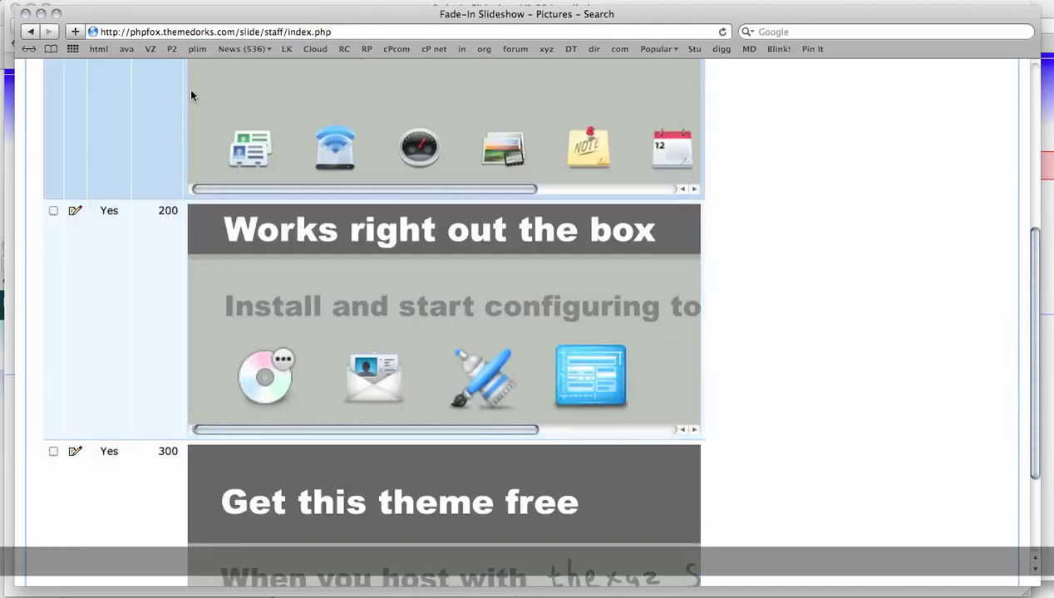
Close the slideshow admin and load the site's home page without the install path.
key("super+w")
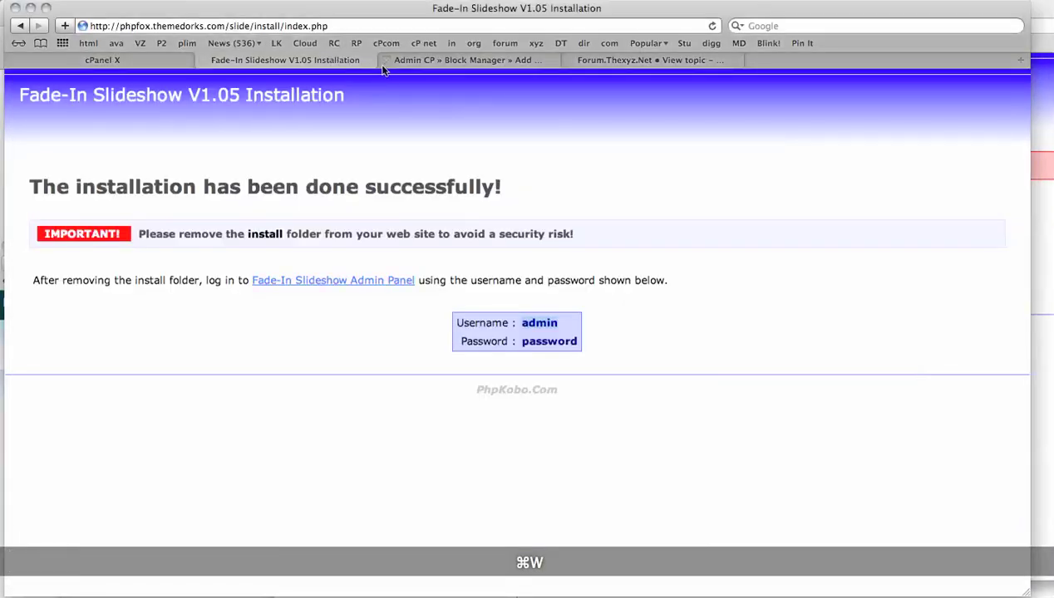
left_click_drag(234, 26, 513, 17)
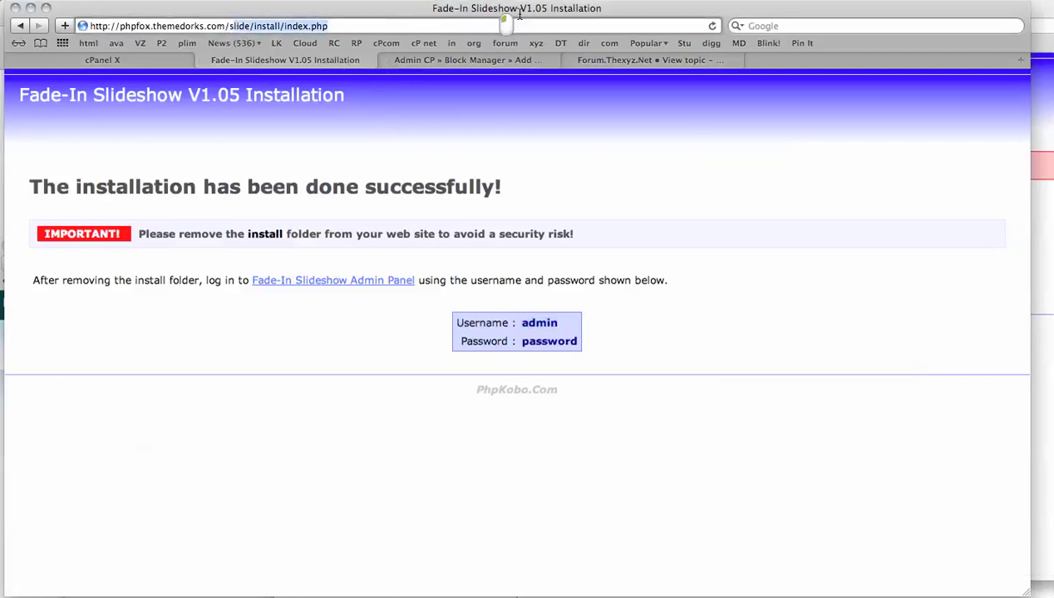
key("BackSpace")
key("BackSpace")
key("Return")
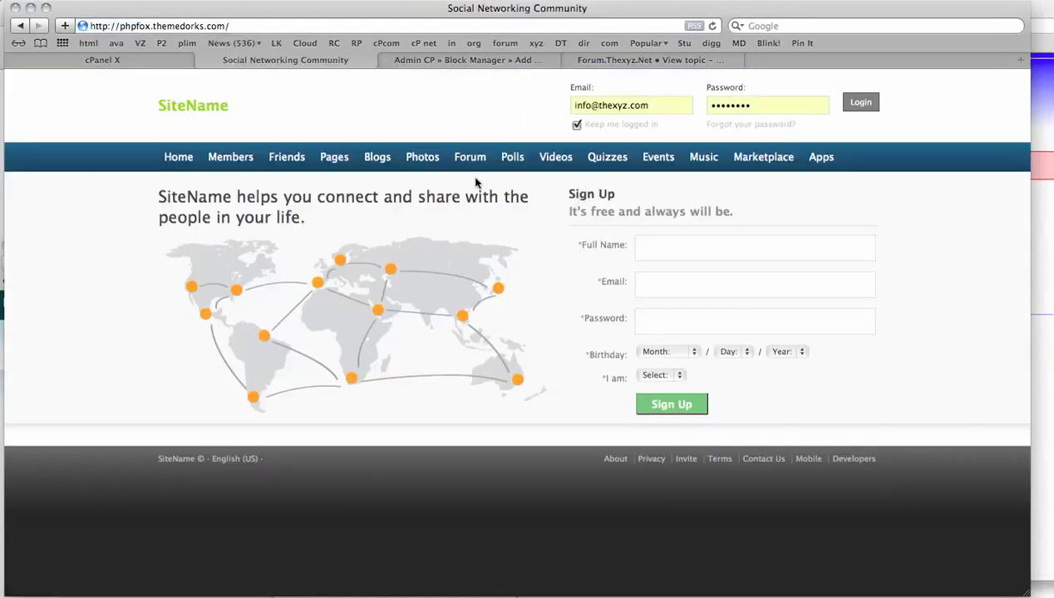
Load phpfox.themedorks.com/simplewhite, check the visitor page, then enter the AdminCP.
left_click(320, 30)
type("simplewhite/index.php?do=/")
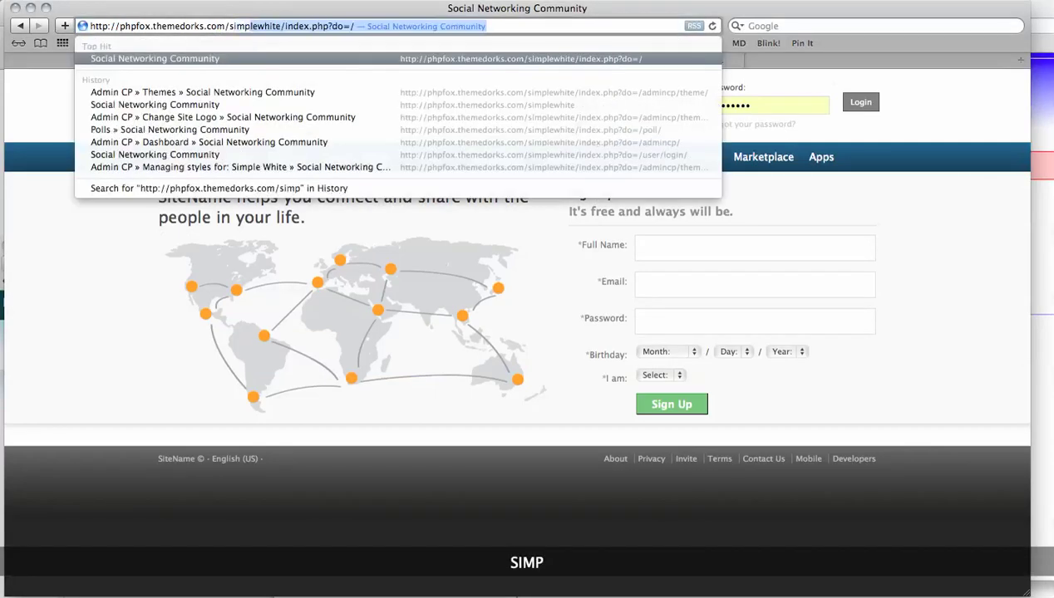
key("Right")
key("BackSpace")
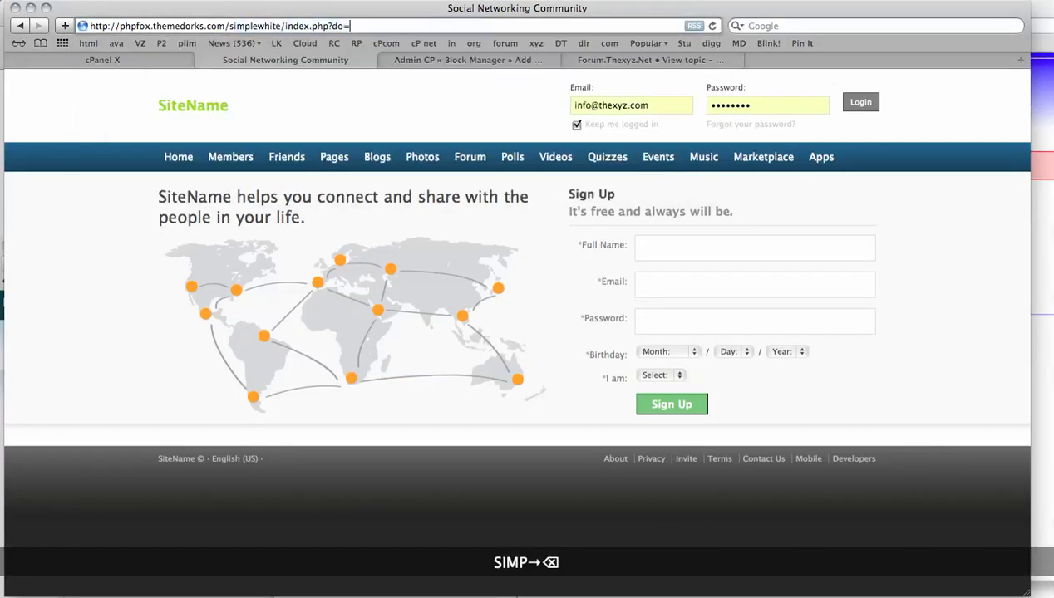
key("Return")
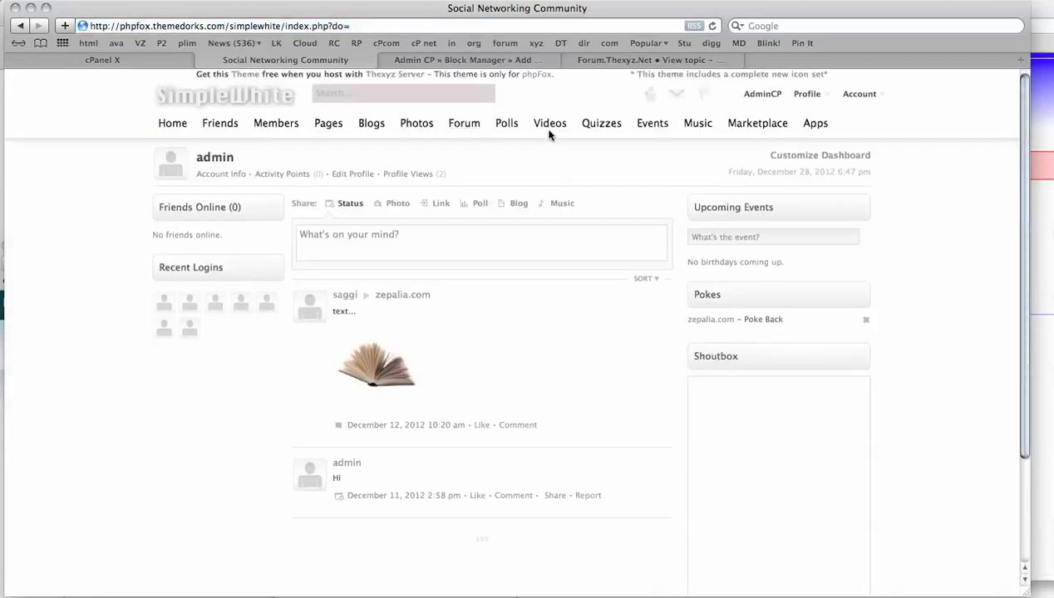
key("super+Tab")
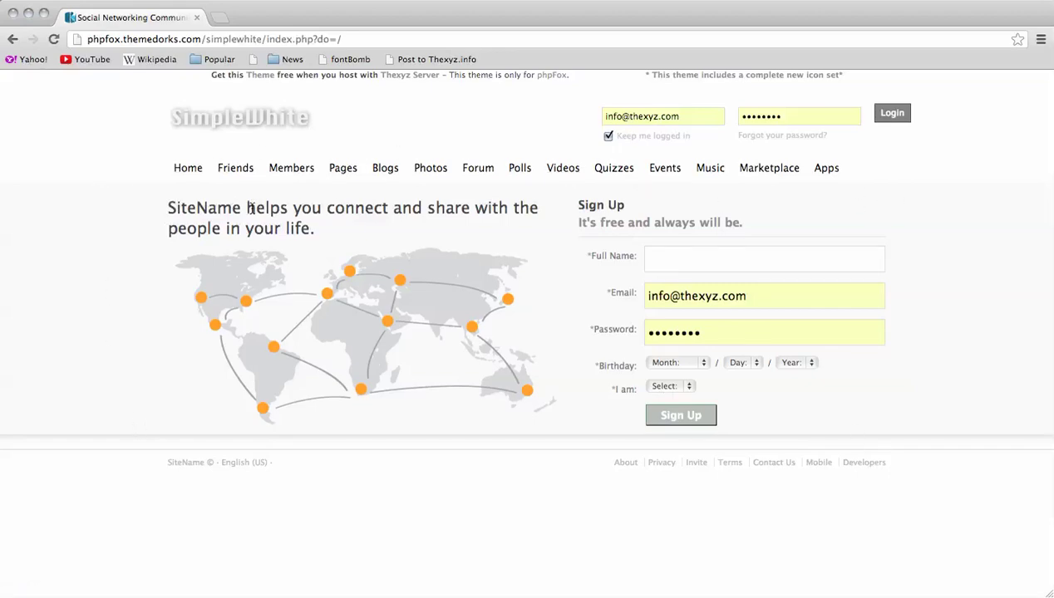
key("super+Tab")
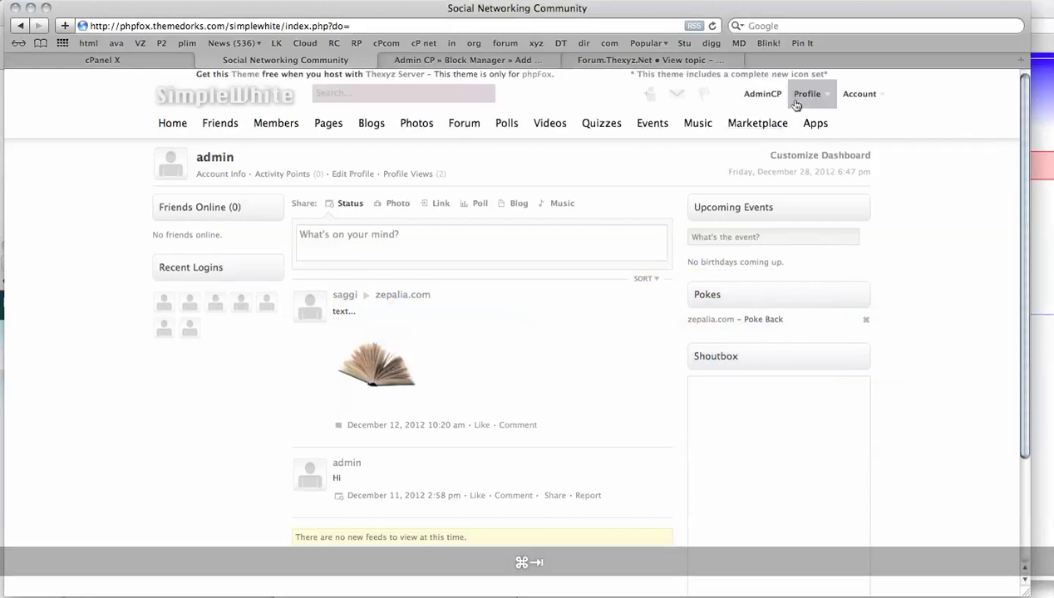
left_click(762, 94)
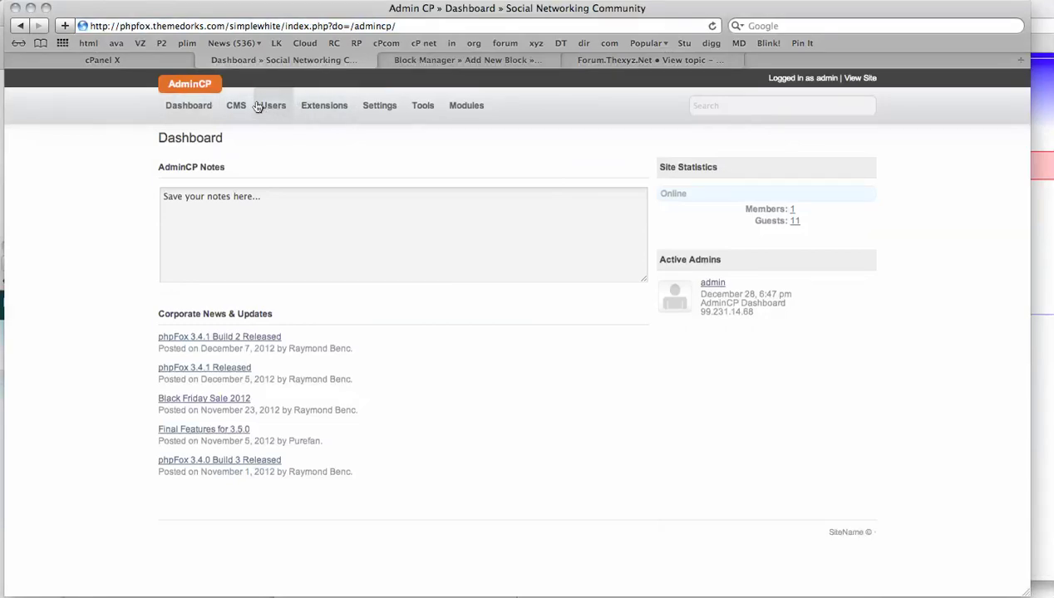
left_click(605, 63)
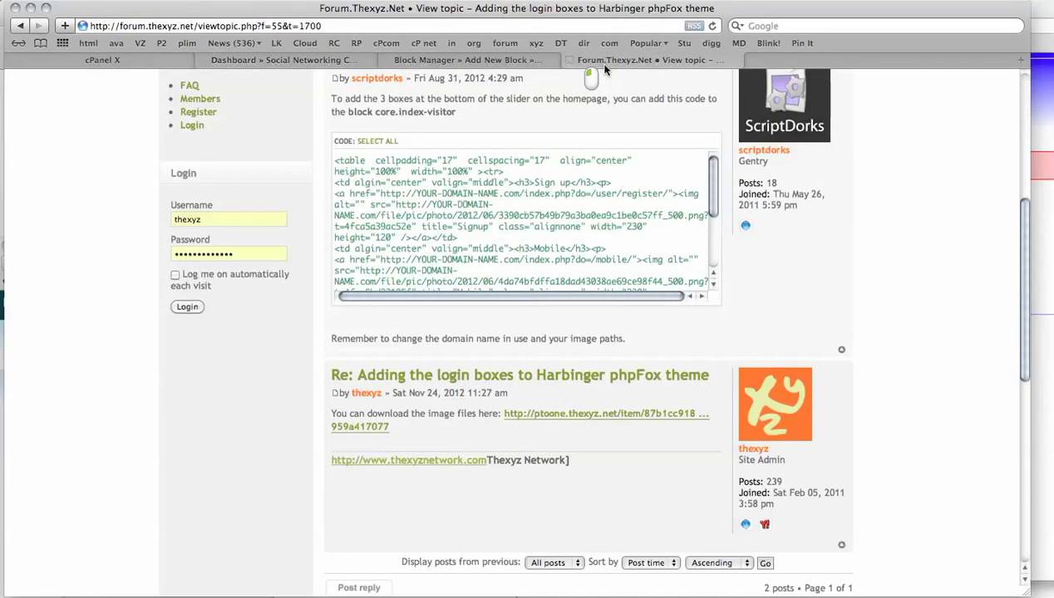
scroll(480, 190, "up", 2)
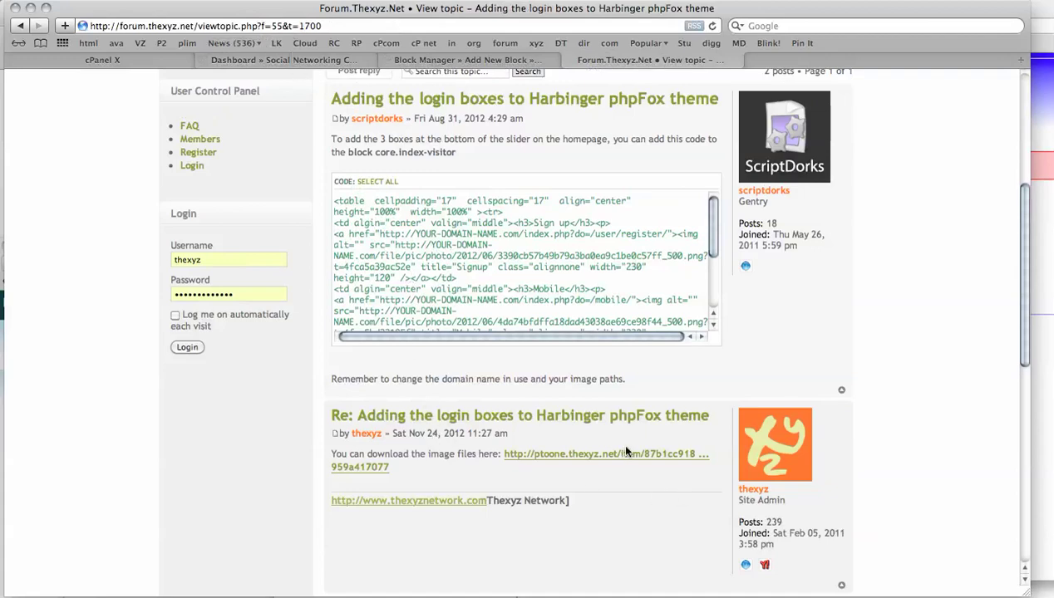
left_click(289, 60)
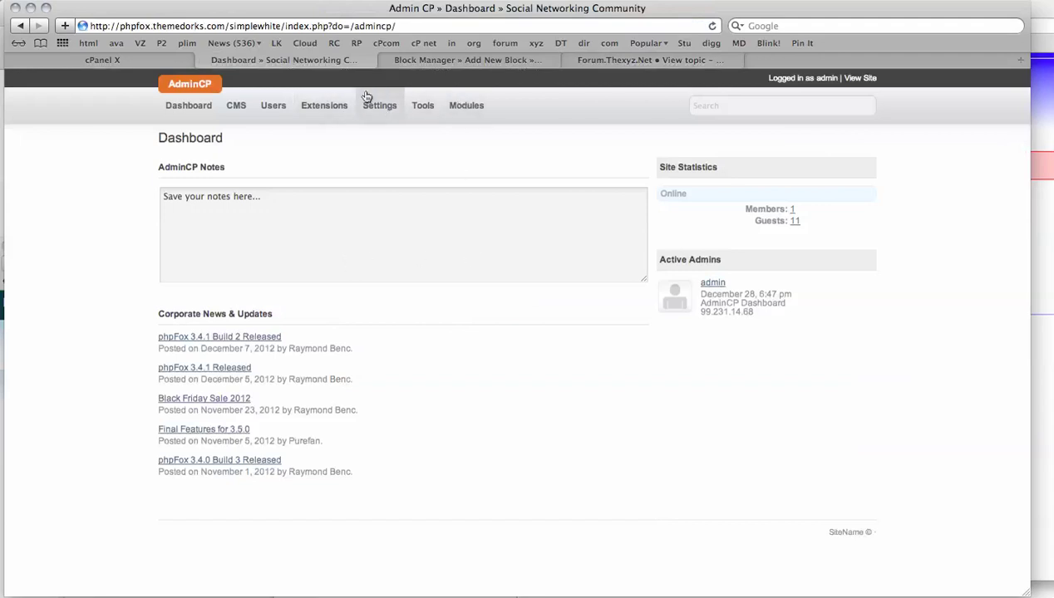
Open CMS > Block Manager and list core.index-visitor's blocks, showing only Registration Block.
left_click(241, 100)
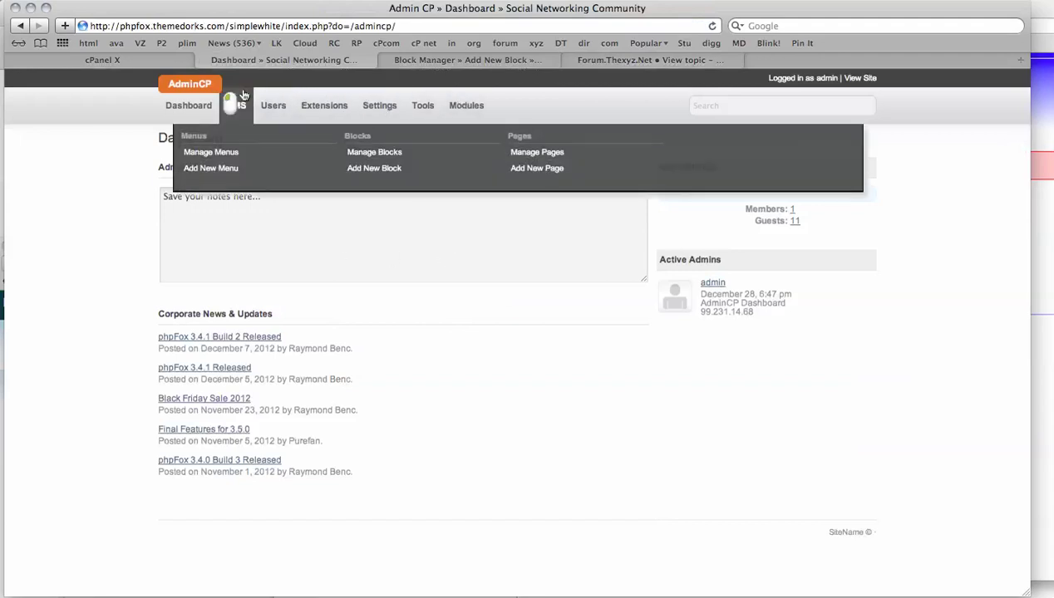
left_click(372, 153)
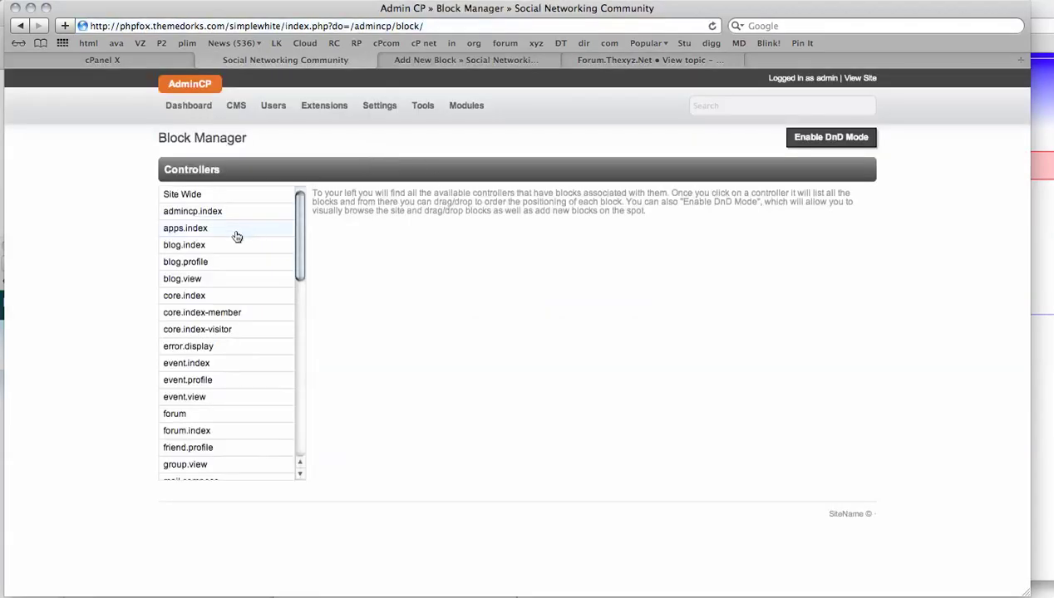
left_click(213, 332)
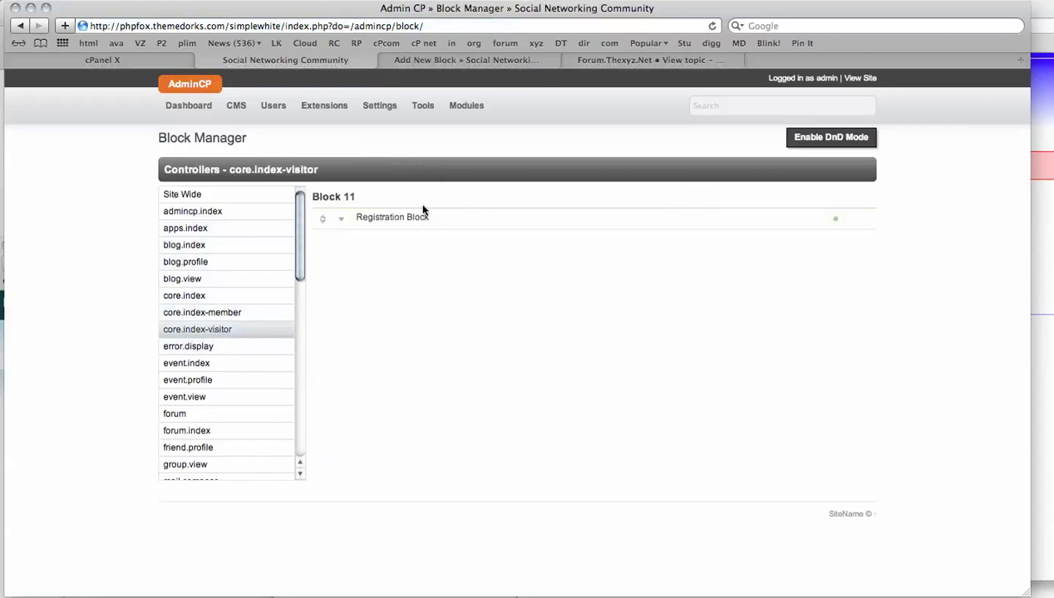
left_click(341, 223)
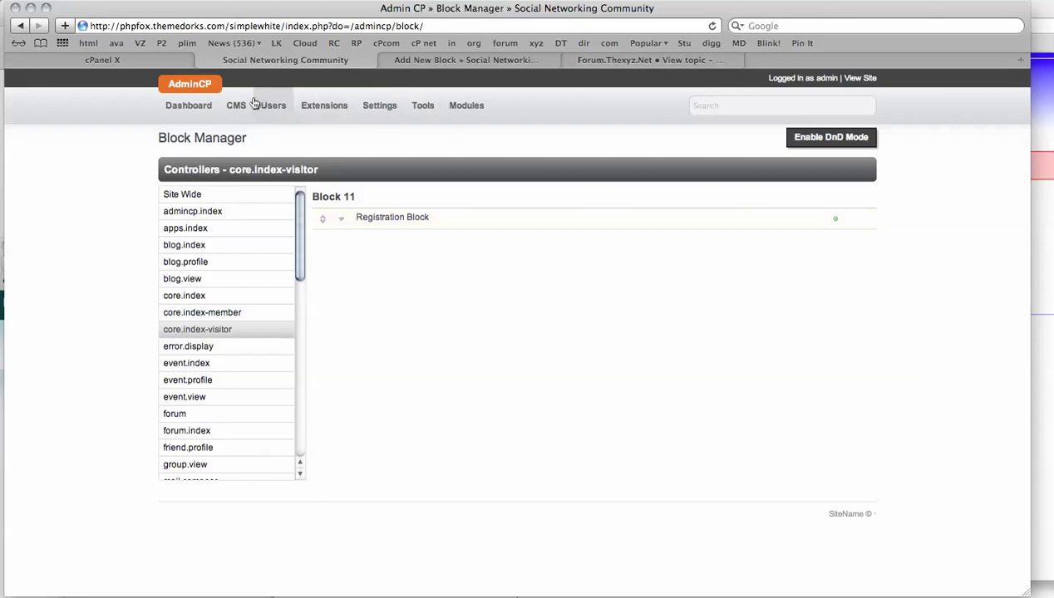
Compare with the finished reference block form in the other tab, then return.
left_click(476, 61)
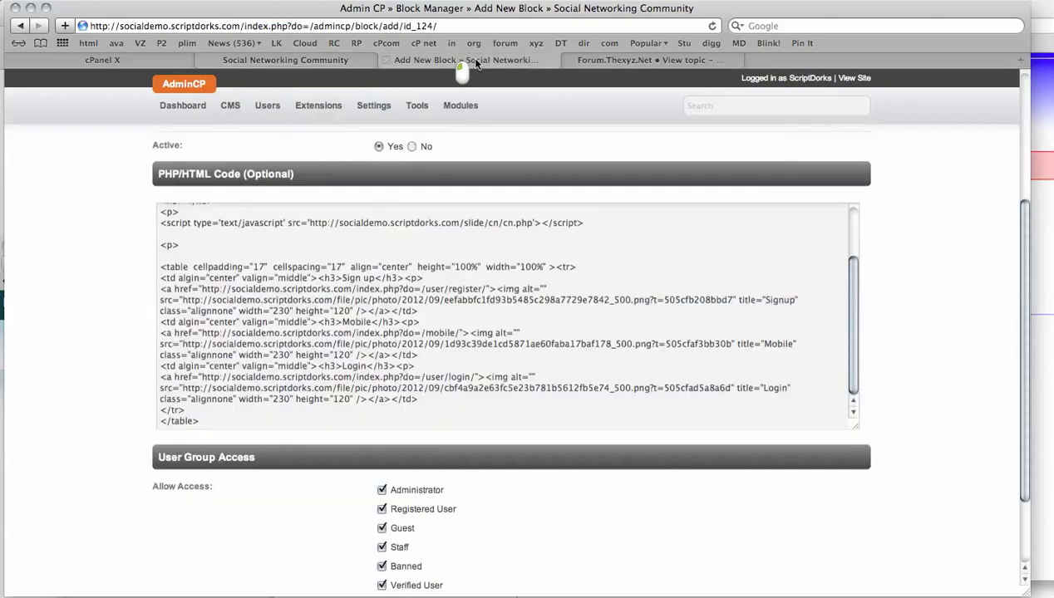
scroll(235, 353, "up", 3)
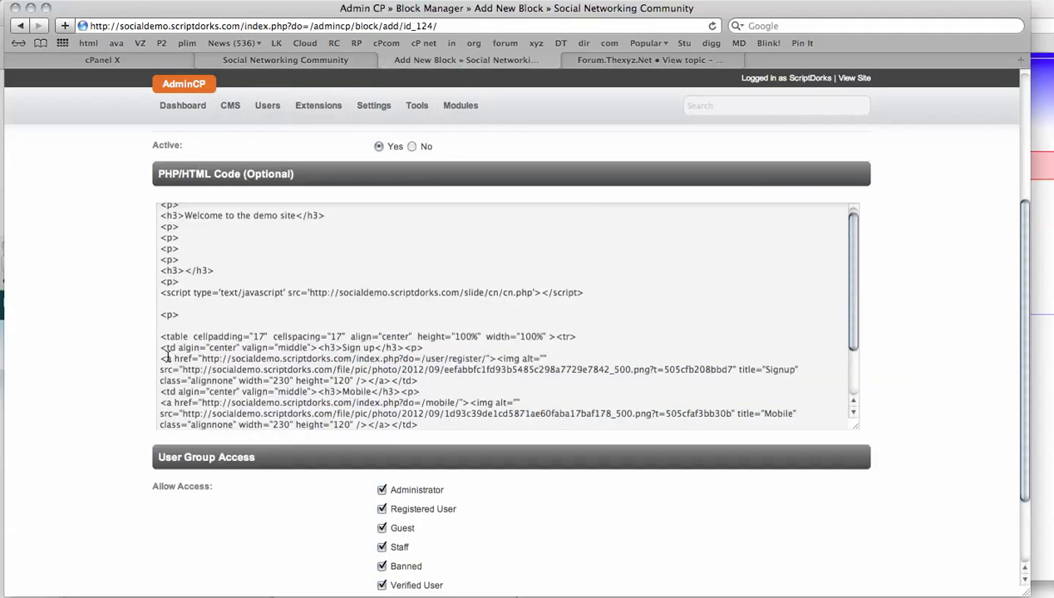
scroll(110, 374, "up", 5)
scroll(111, 375, "down", 2)
scroll(111, 378, "up", 2)
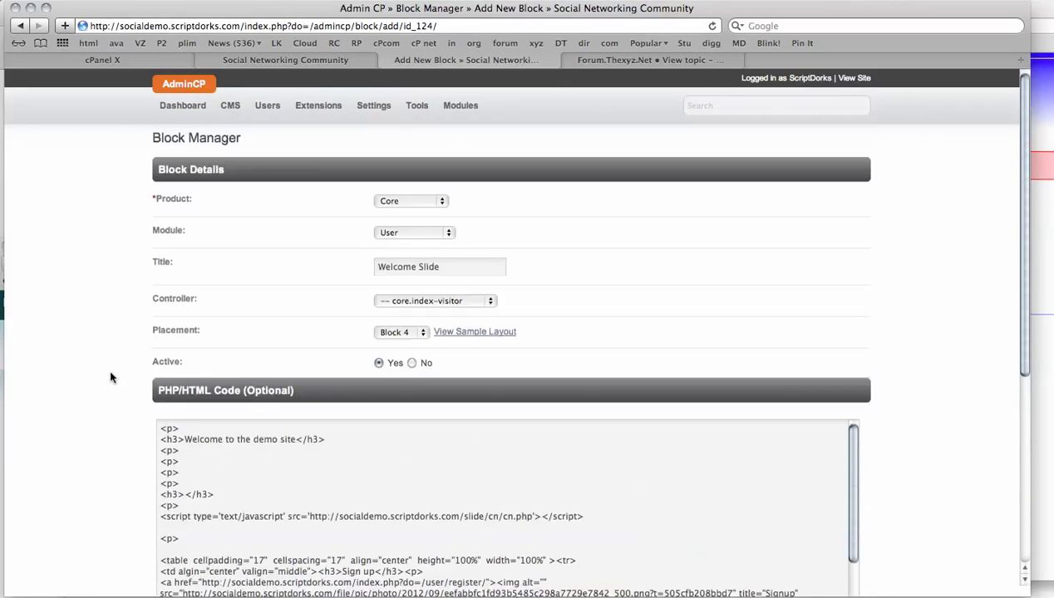
left_click(288, 58)
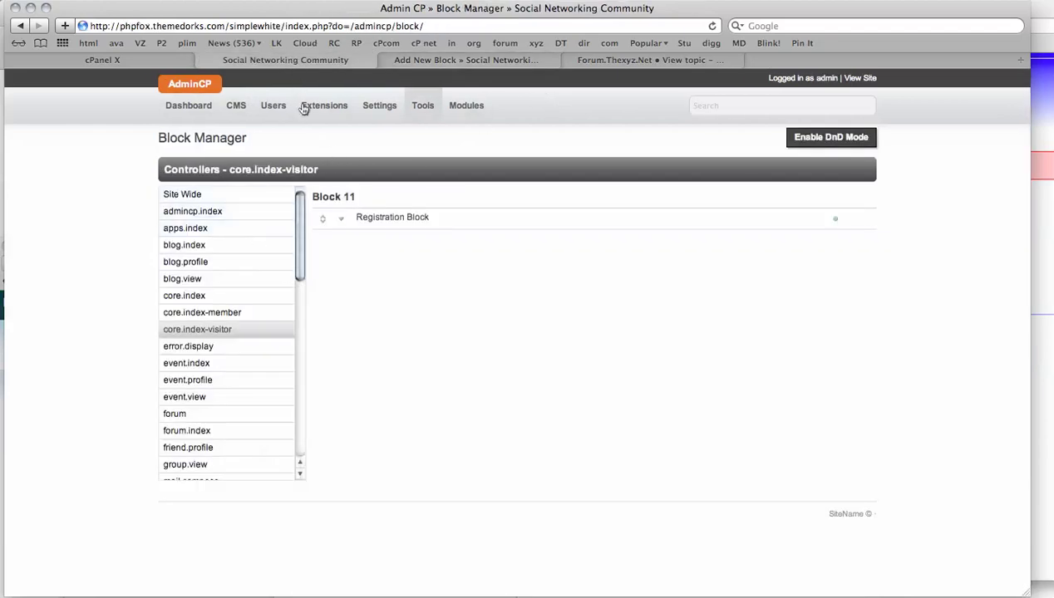
Start a new block via CMS > Add New Block and set its module to User.
left_click(237, 110)
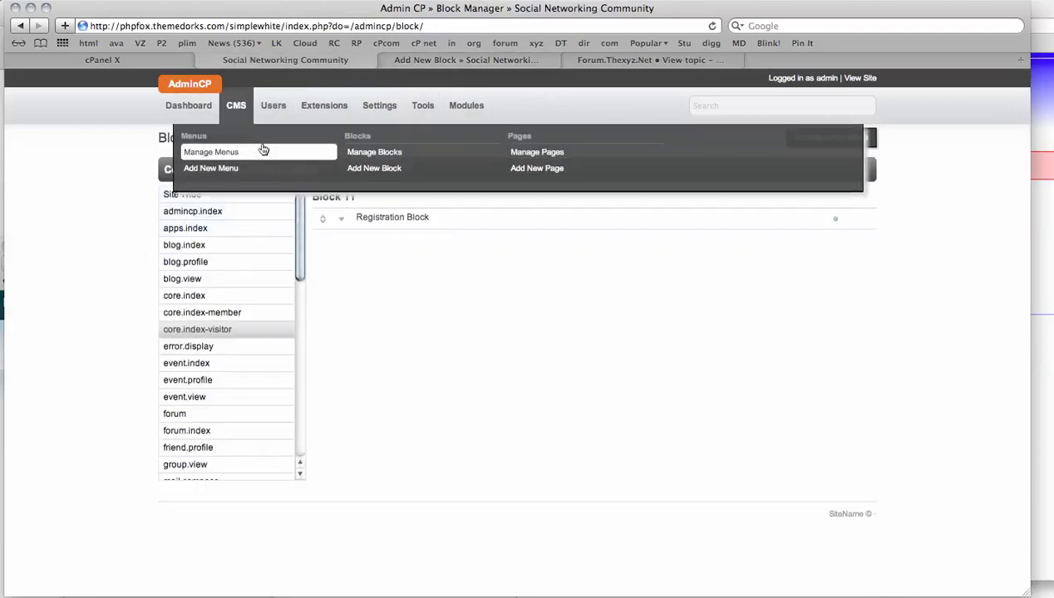
left_click(389, 170)
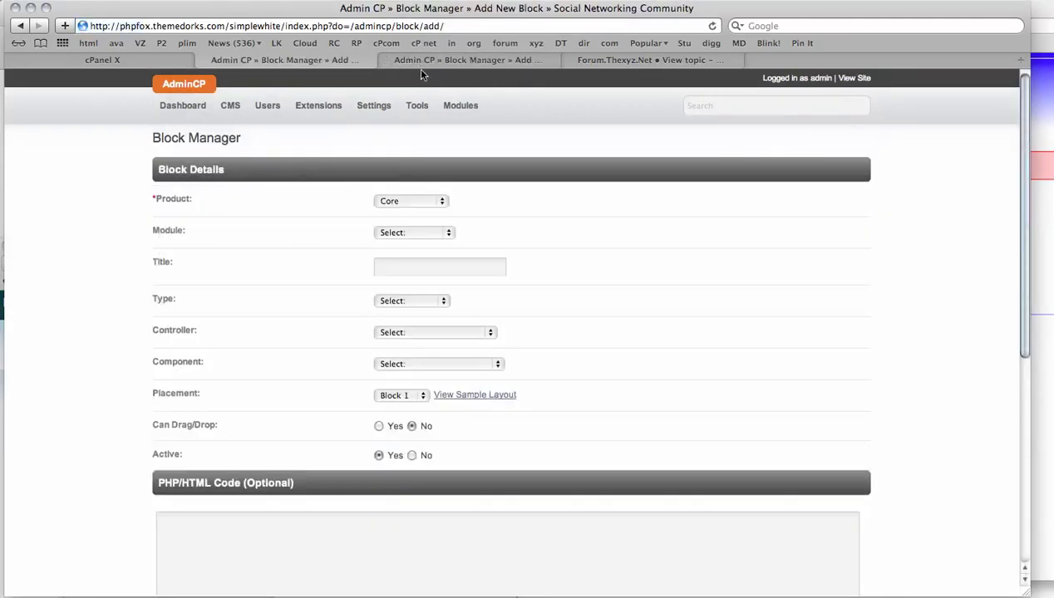
left_click(430, 71)
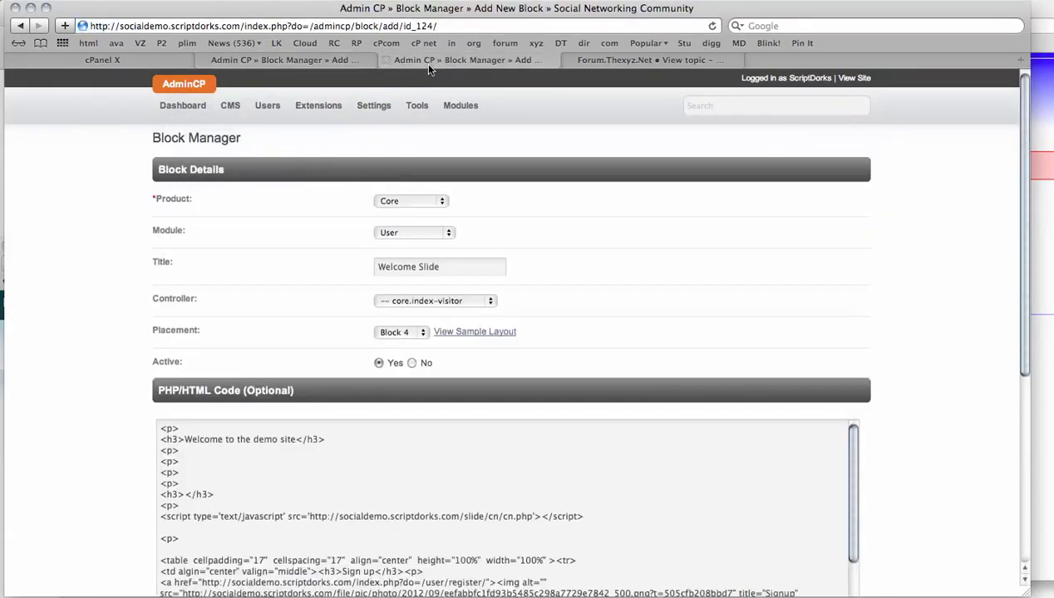
left_click(325, 69)
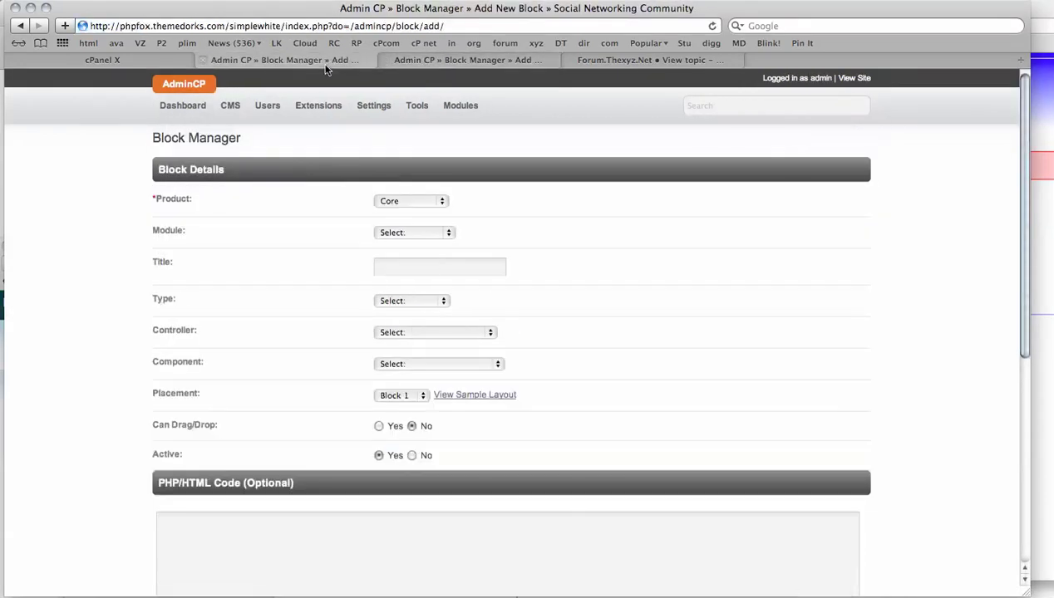
left_click(415, 236)
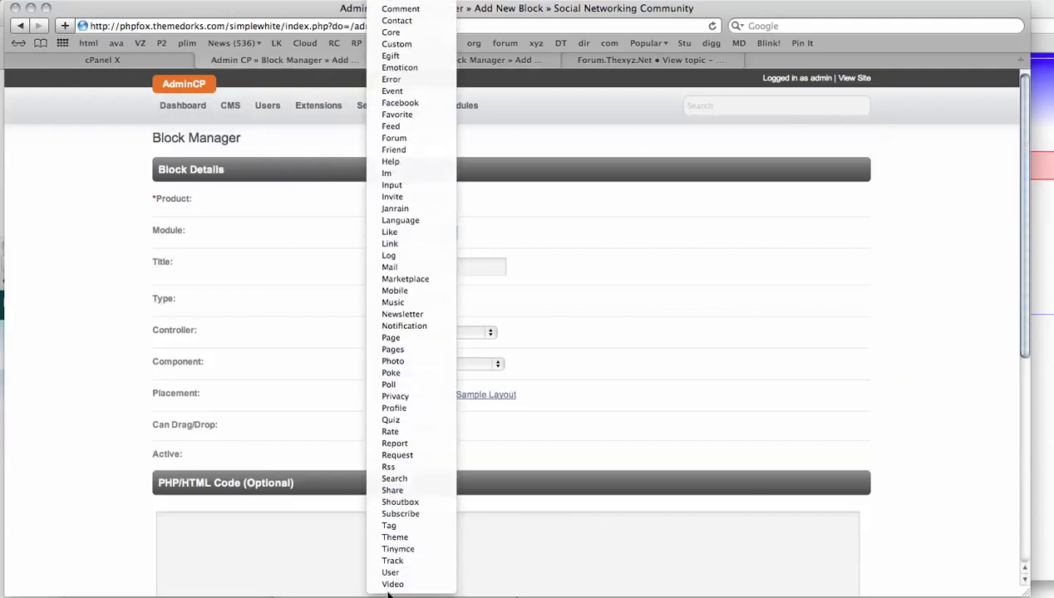
left_click(393, 571)
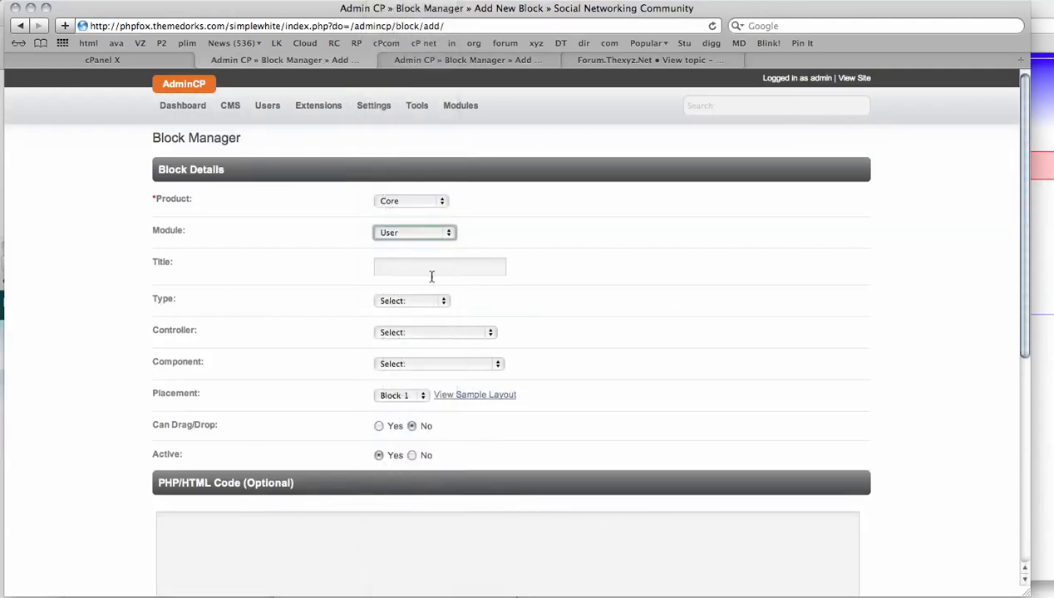
Title the block 'Welcome Slide' and attach it to the core.index-visitor controller.
left_click(431, 277)
type("Welcome ")
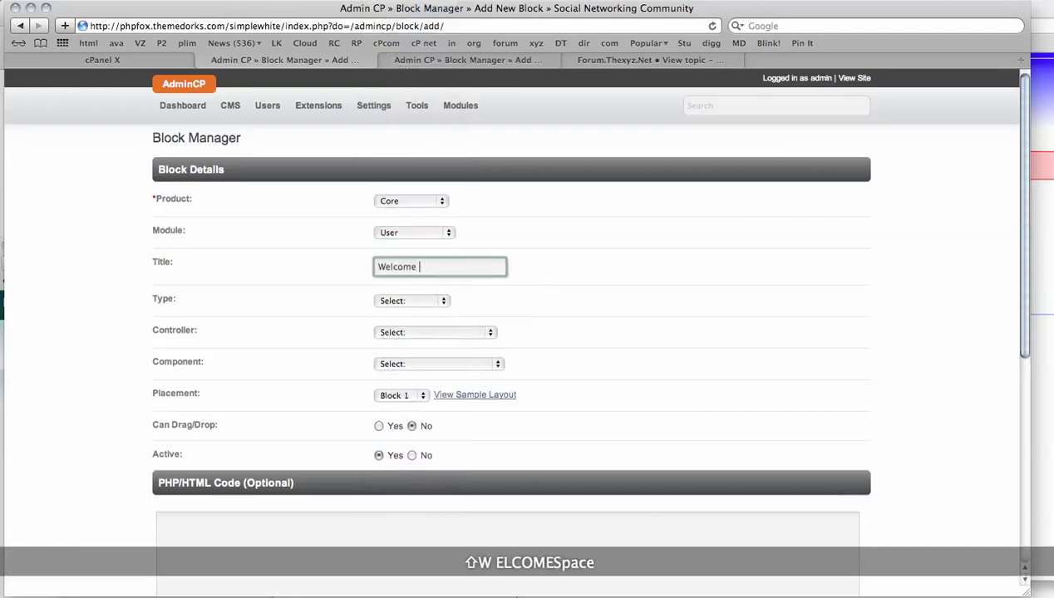
type("Slide")
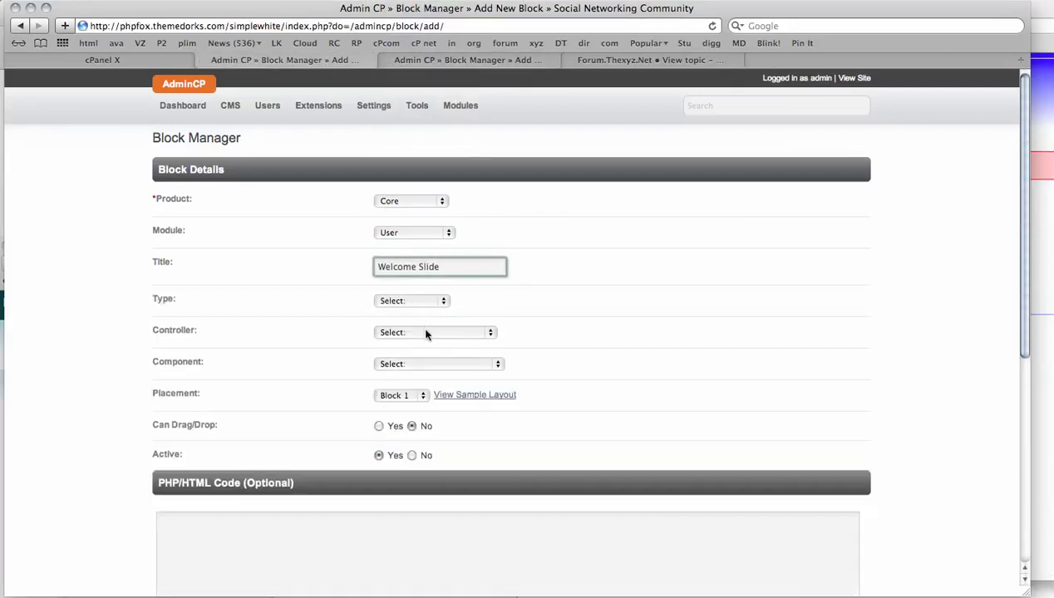
left_click(428, 334)
scroll(443, 405, "down", 10)
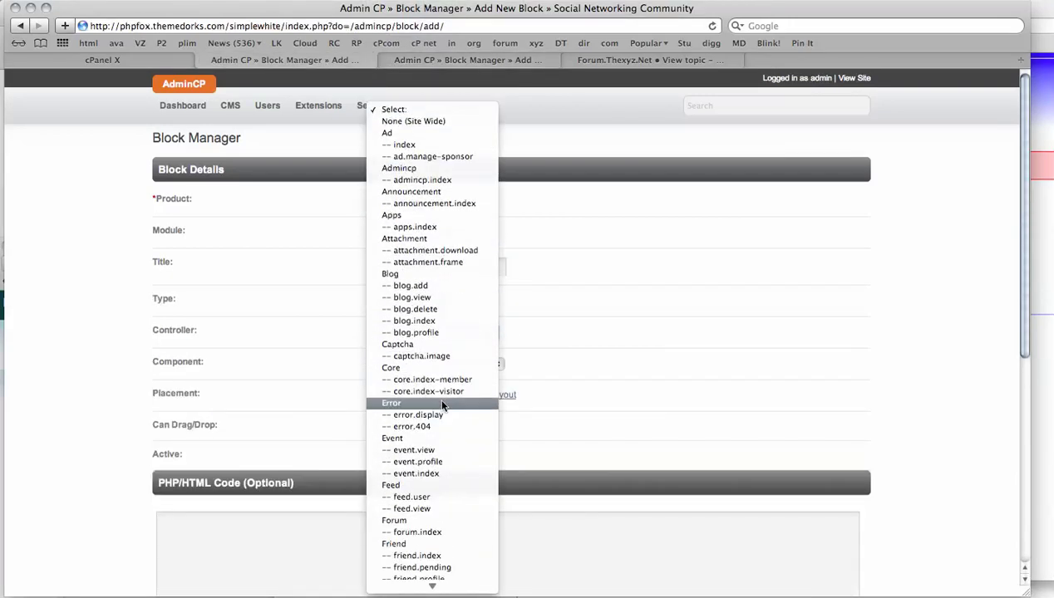
left_click(462, 392)
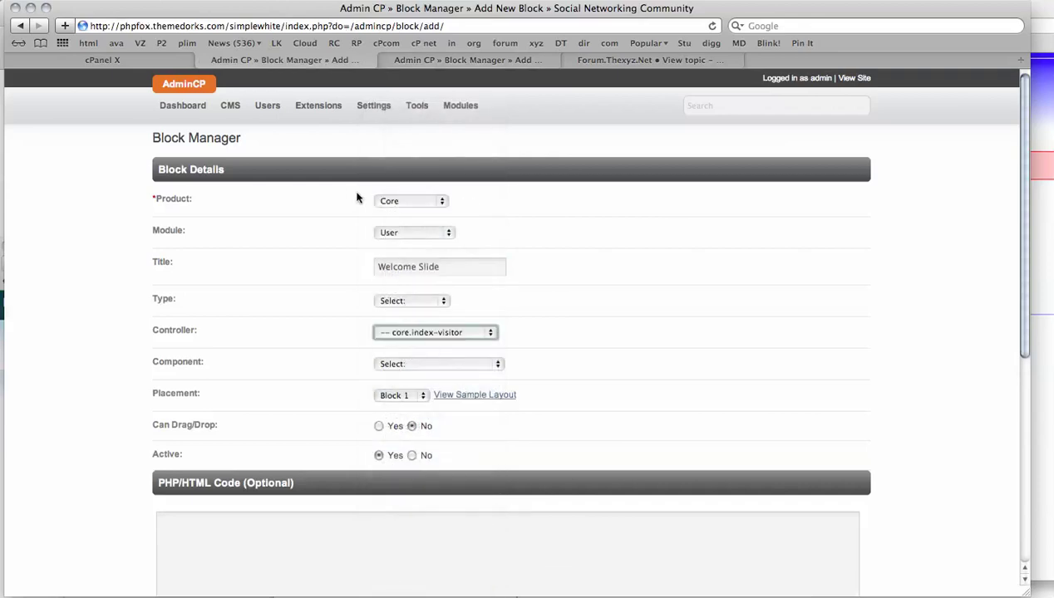
left_click(404, 62)
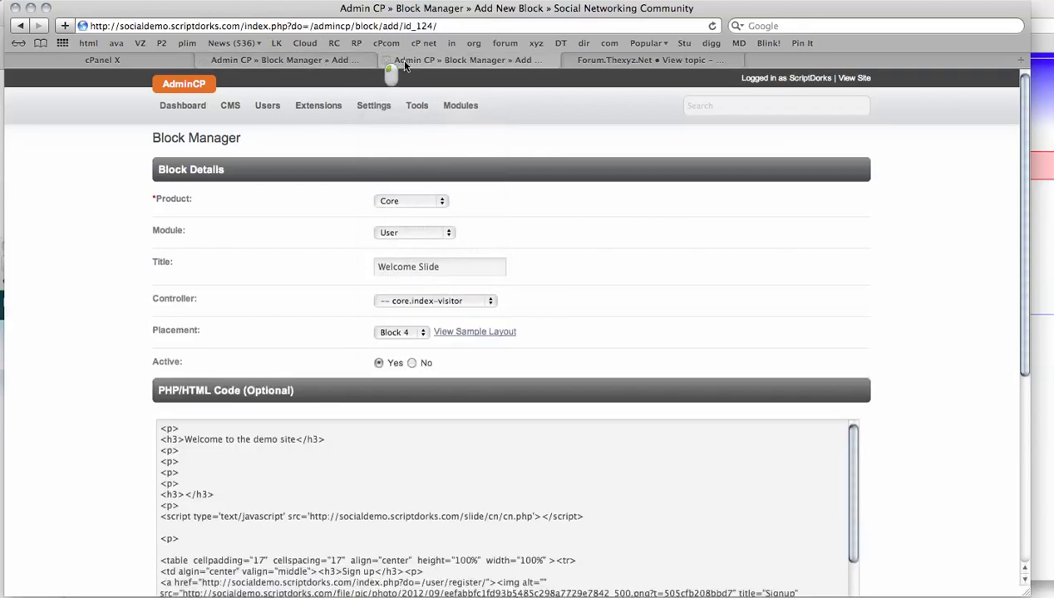
left_click(328, 62)
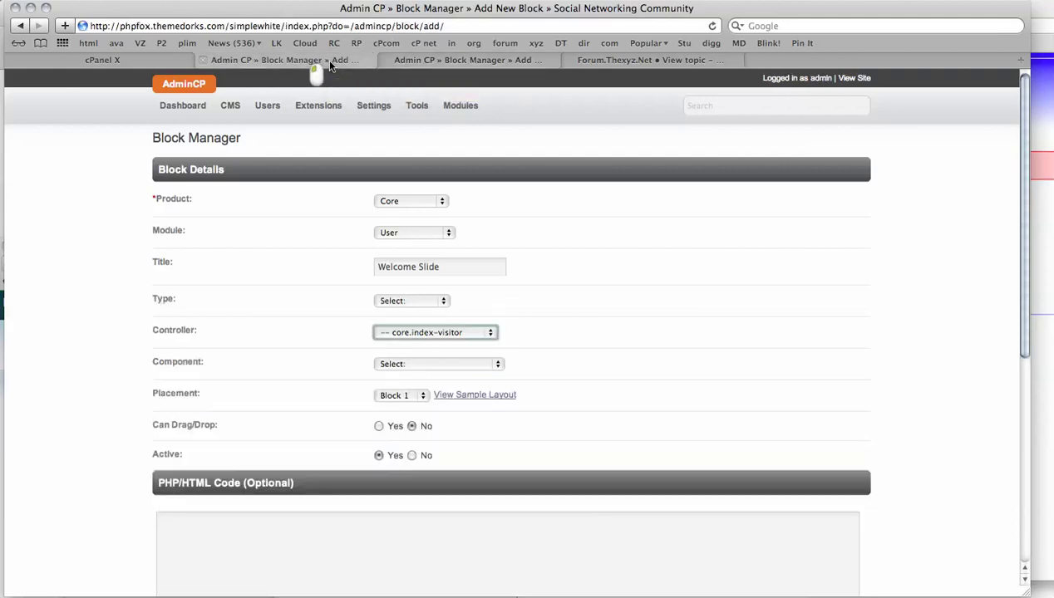
Set the block's placement to Block 4.
left_click(408, 396)
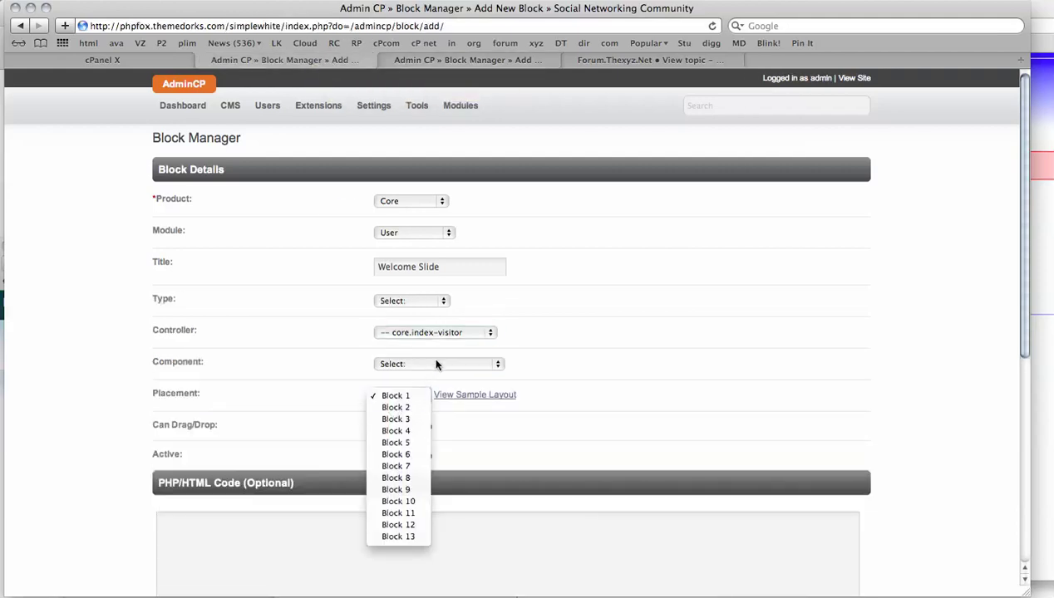
left_click(435, 362)
left_click(436, 364)
scroll(457, 389, "down", 10)
scroll(456, 284, "down", 1)
scroll(459, 274, "up", 3)
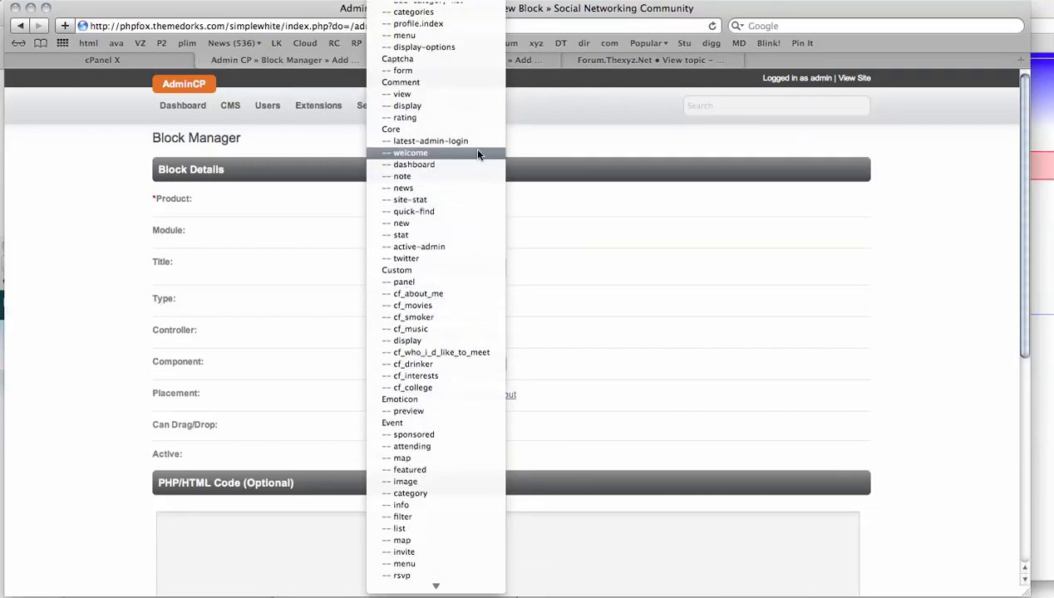
left_click(536, 212)
left_click(399, 395)
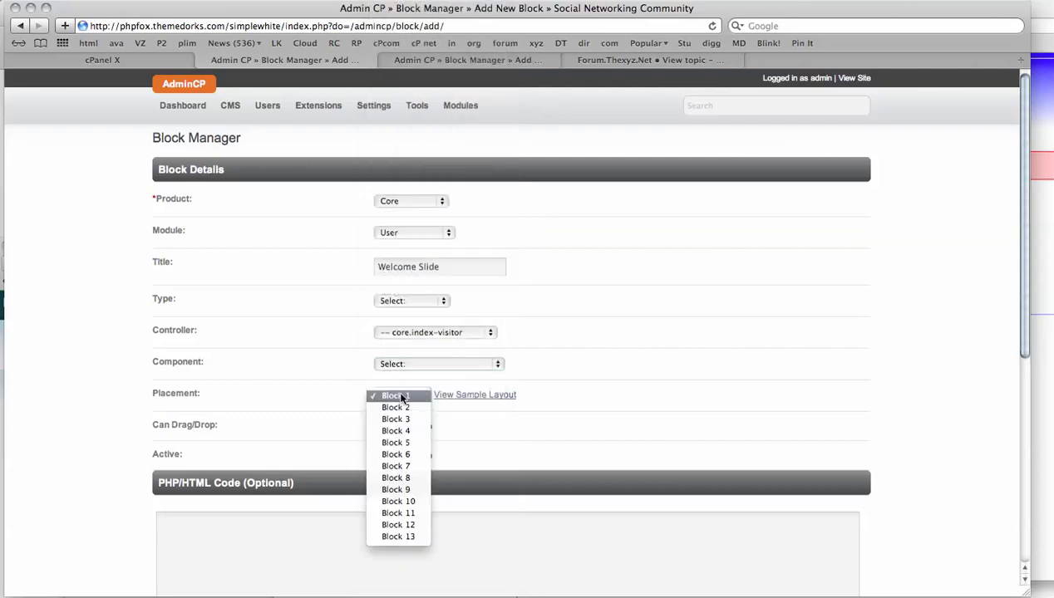
left_click(405, 431)
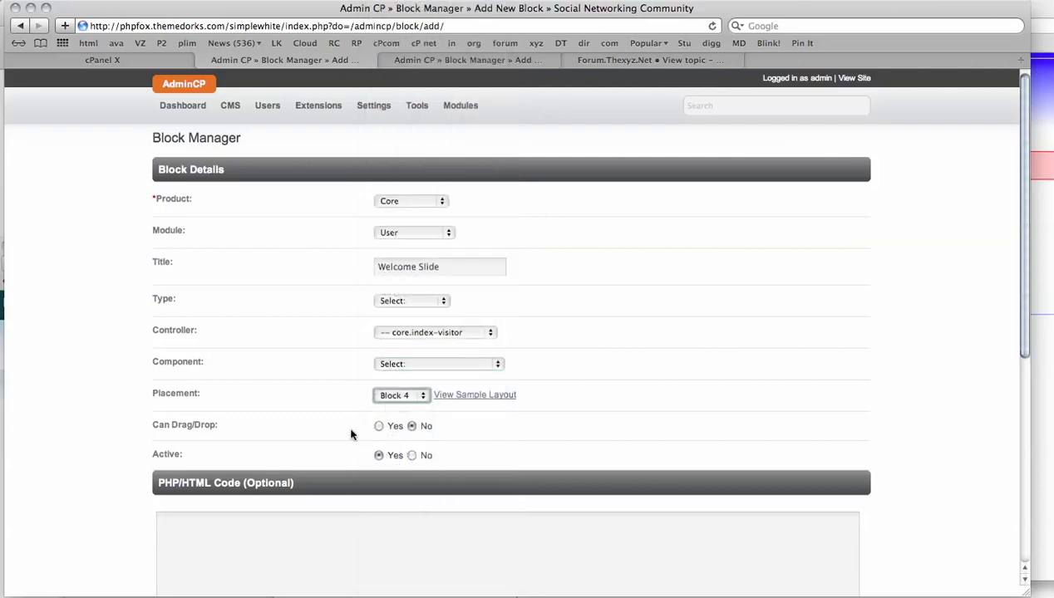
Check the reference form's code and settings, then scroll down the new form.
scroll(337, 397, "down", 3)
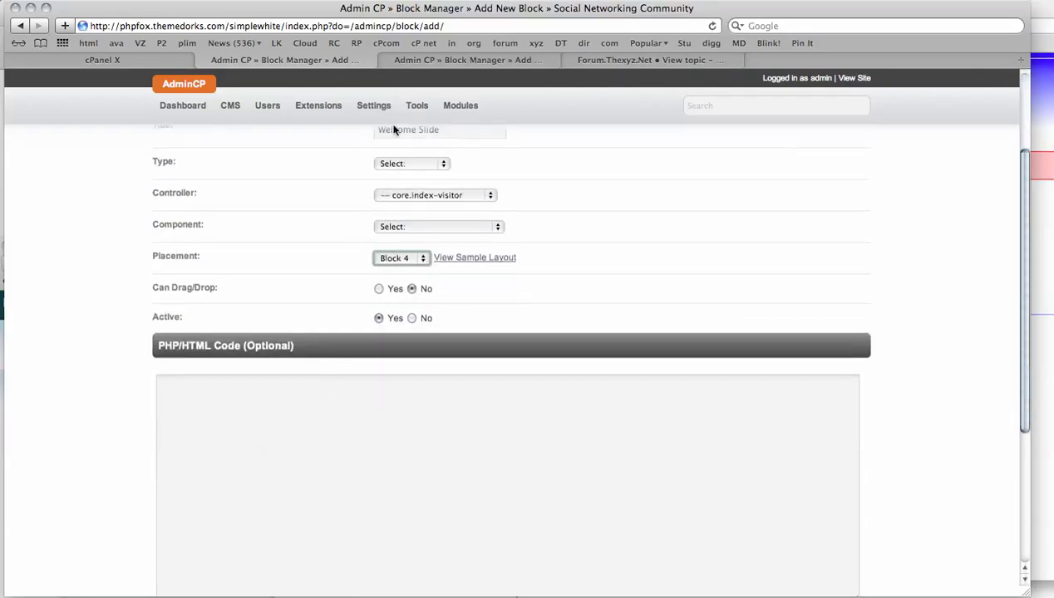
left_click(445, 65)
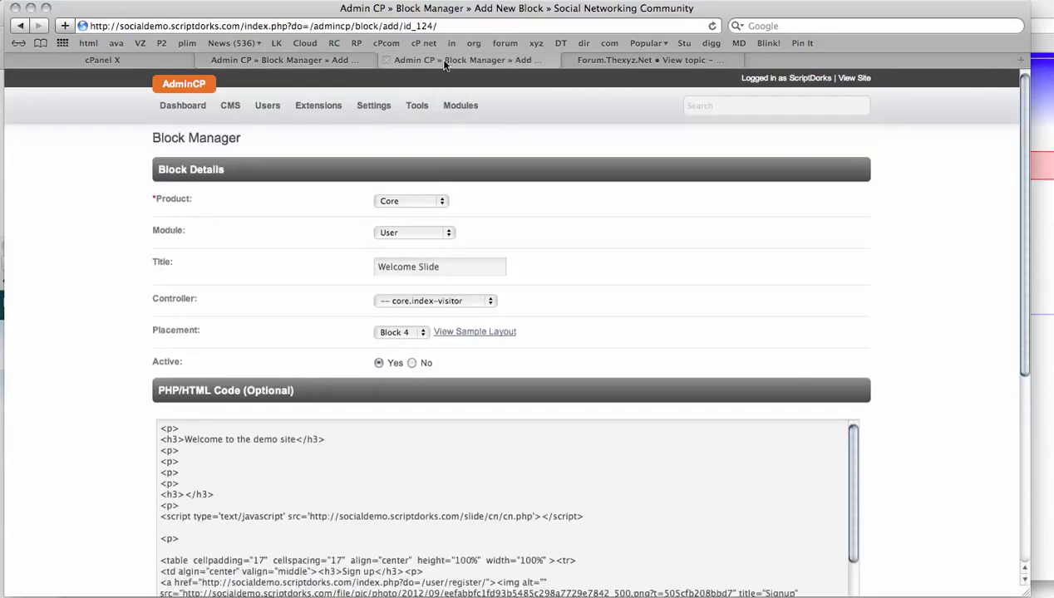
left_click(297, 63)
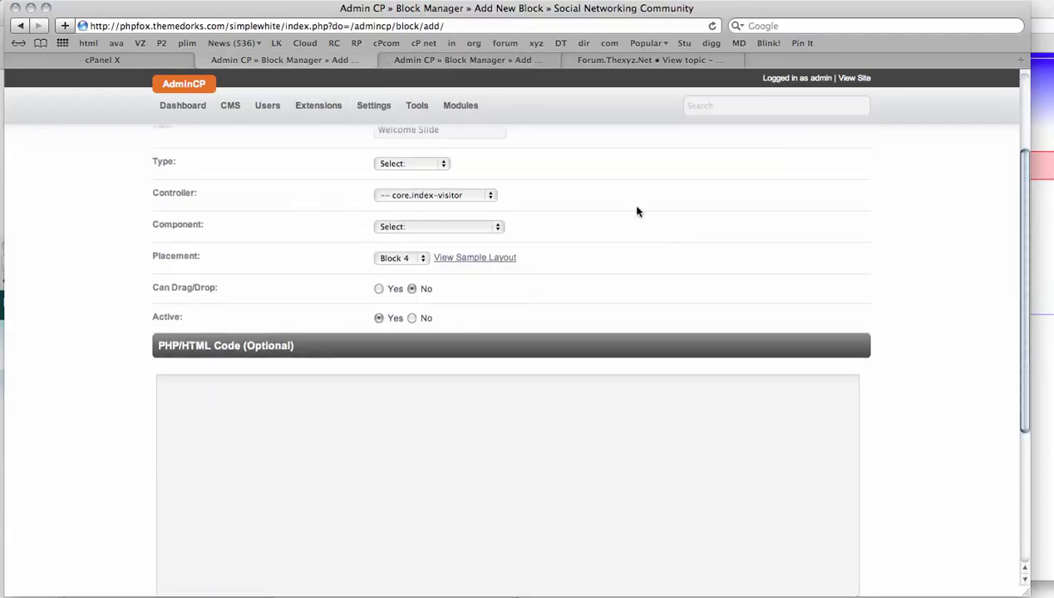
scroll(638, 212, "down", 3)
Copy all the slideshow code from the reference block form.
scroll(465, 214, "down", 3)
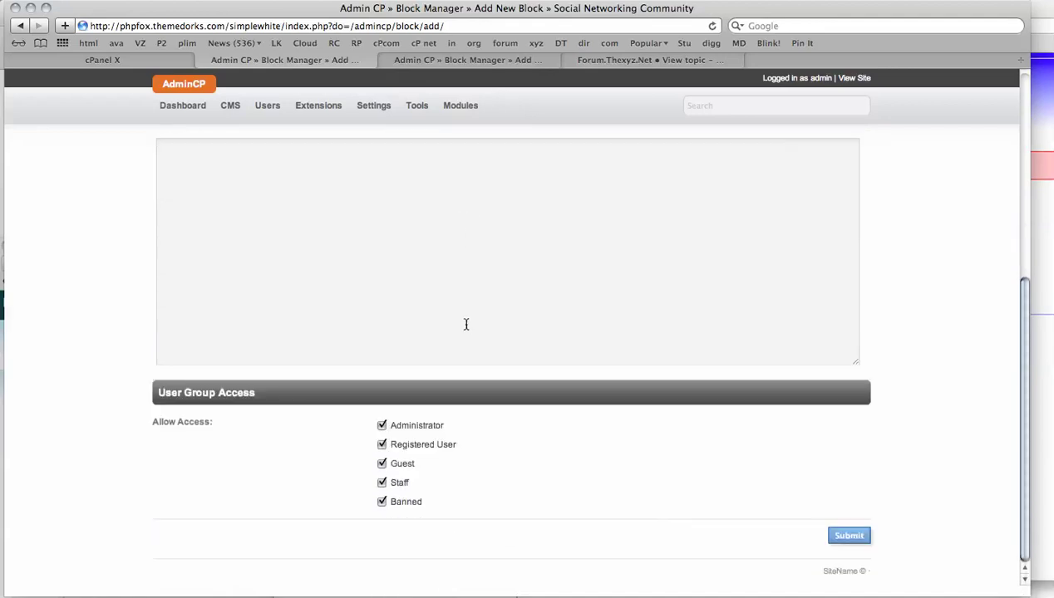
scroll(295, 413, "up", 9)
left_click(436, 65)
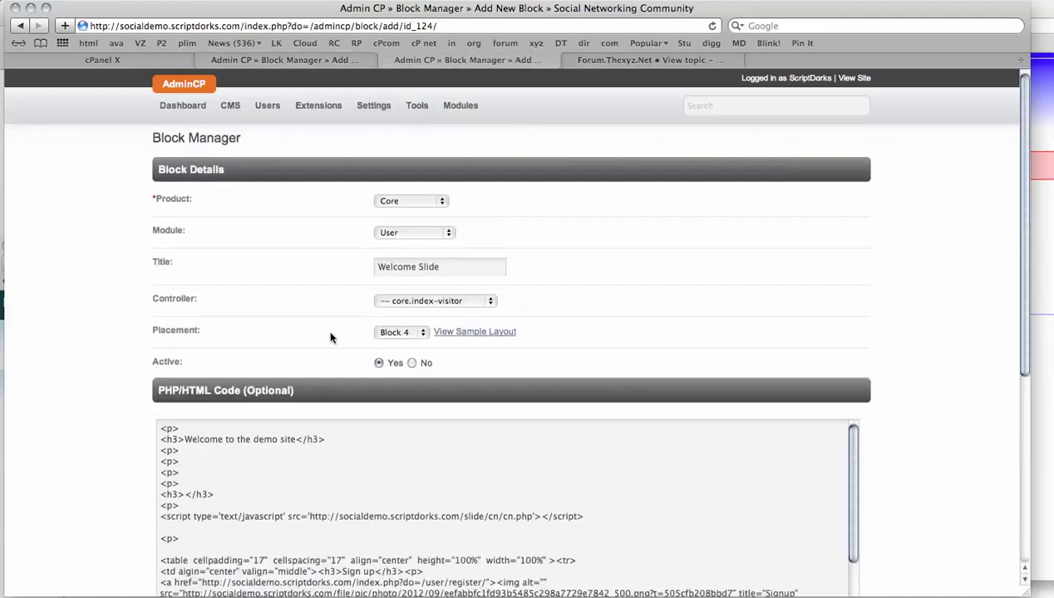
scroll(334, 337, "down", 3)
left_click(310, 407)
key("super+a")
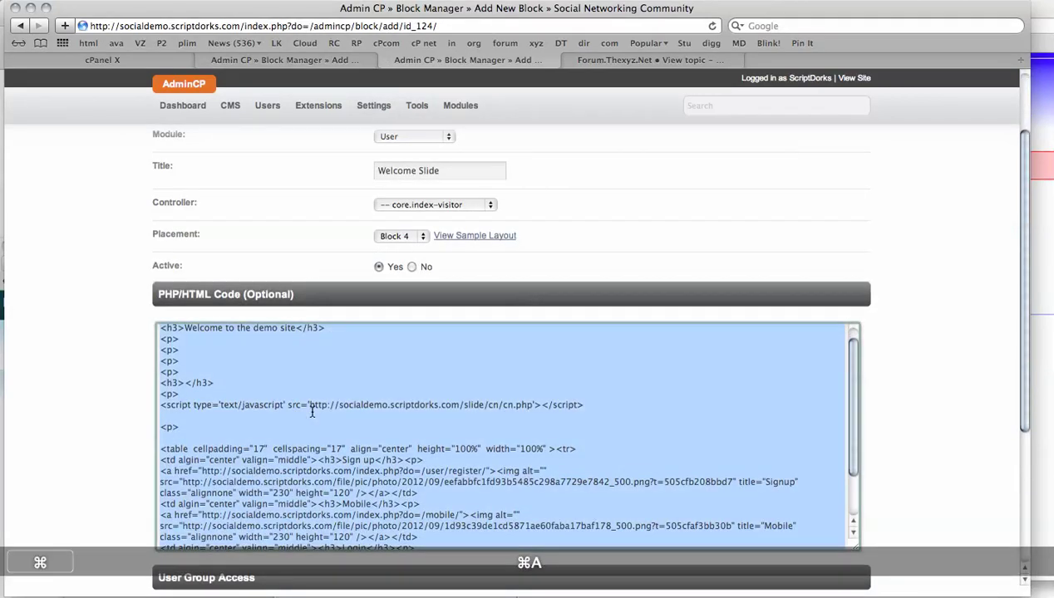
key("super+c")
key("super+c")
key("super+c")
key("super+c")
key("super+c")
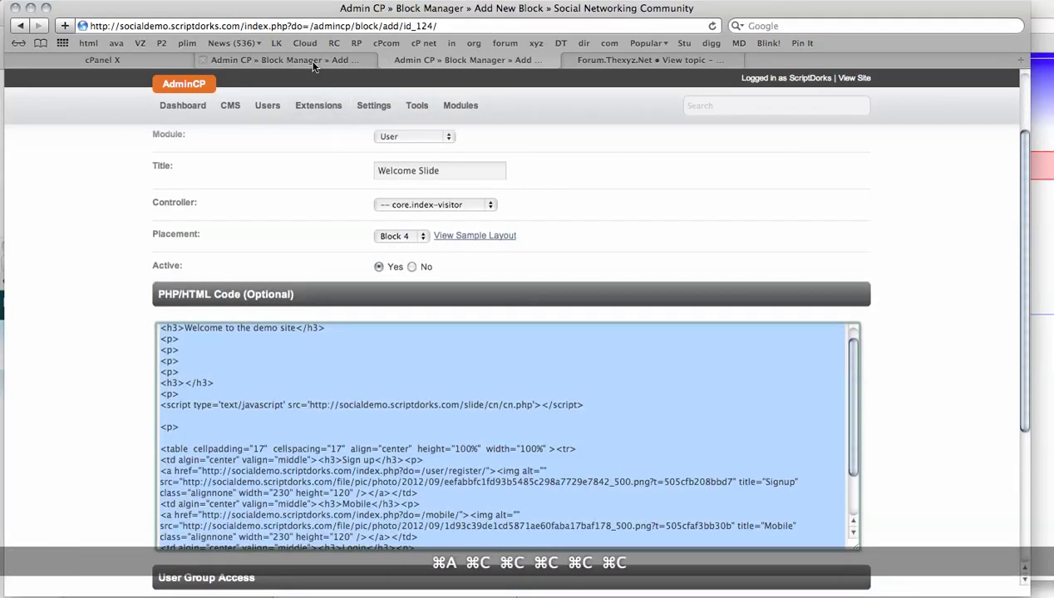
Paste the code into the new block and retype the script domain as phpfox.themedorks.com.
left_click(313, 65)
scroll(308, 353, "down", 5)
left_click(280, 400)
key("super+v")
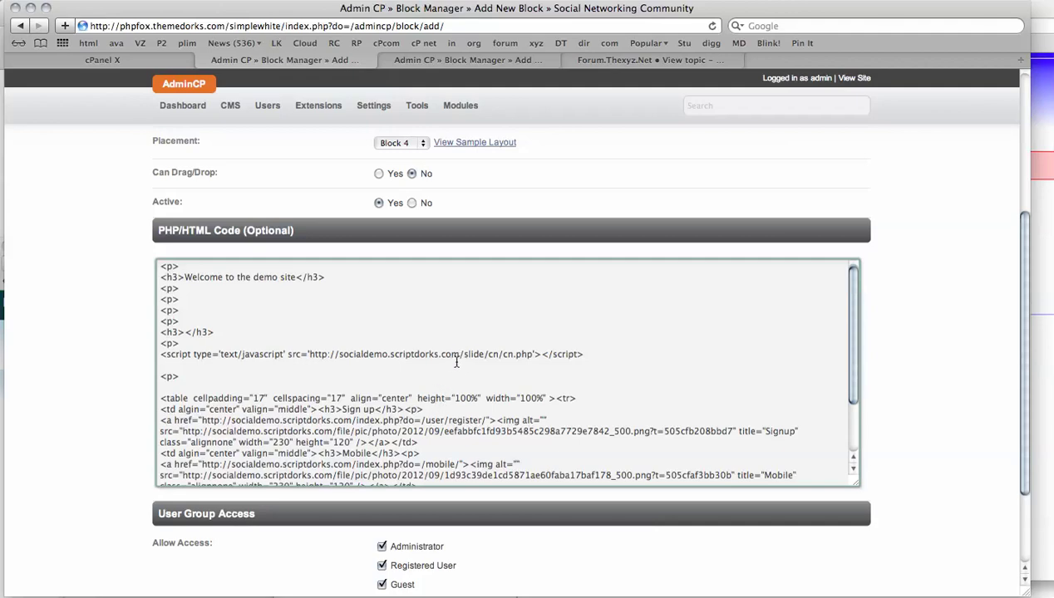
left_click_drag(459, 356, 339, 355)
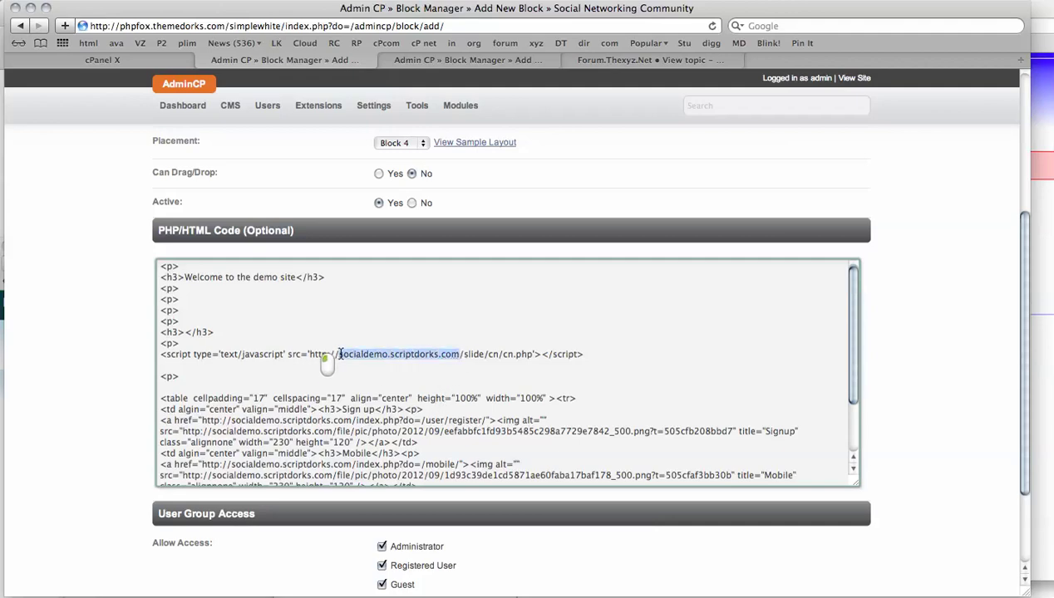
type("phpfo")
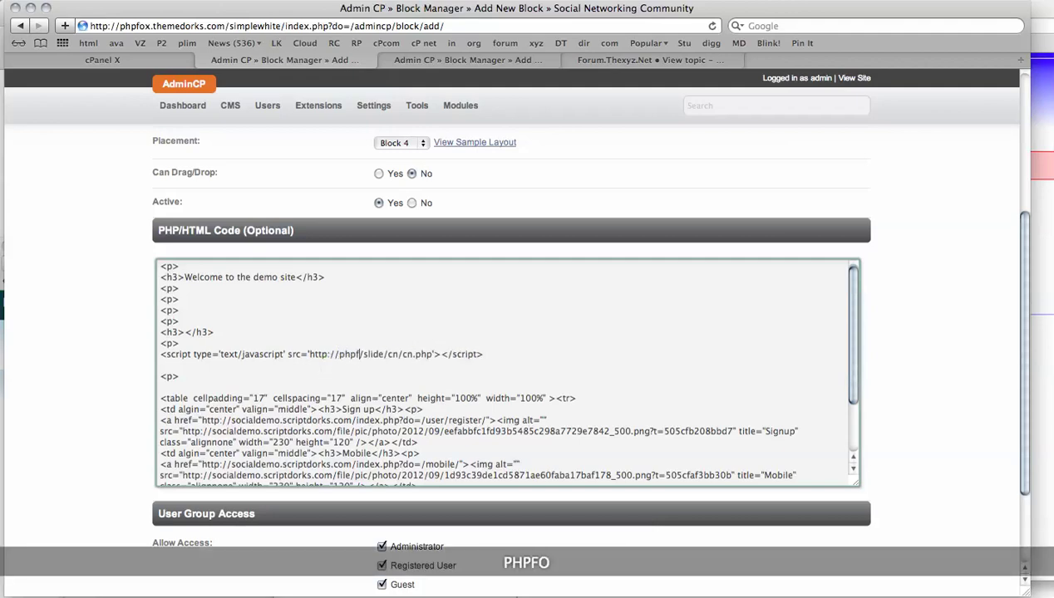
type("x")
type(".themed")
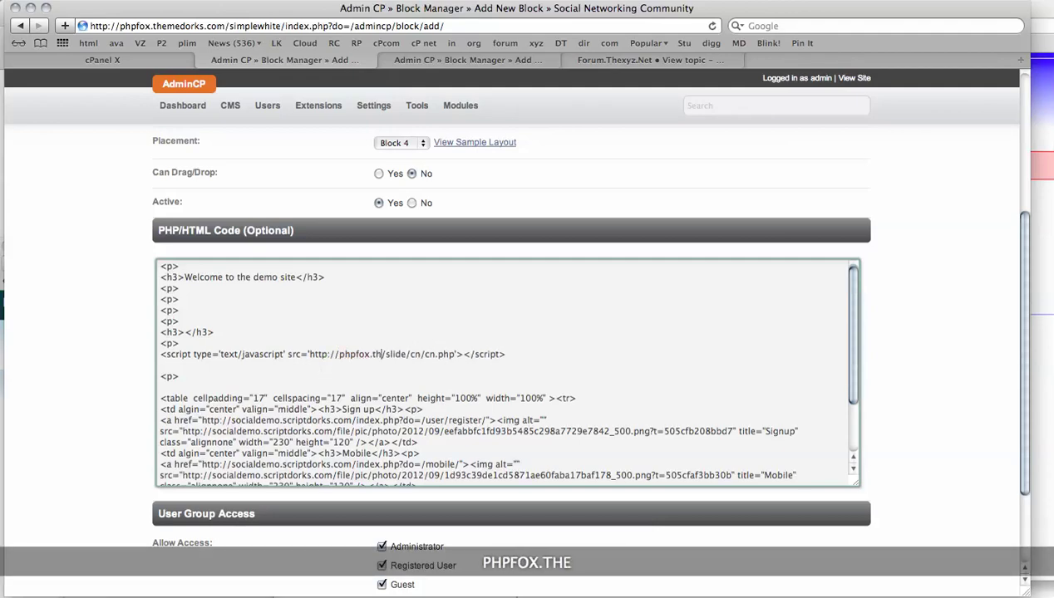
type("orks.com")
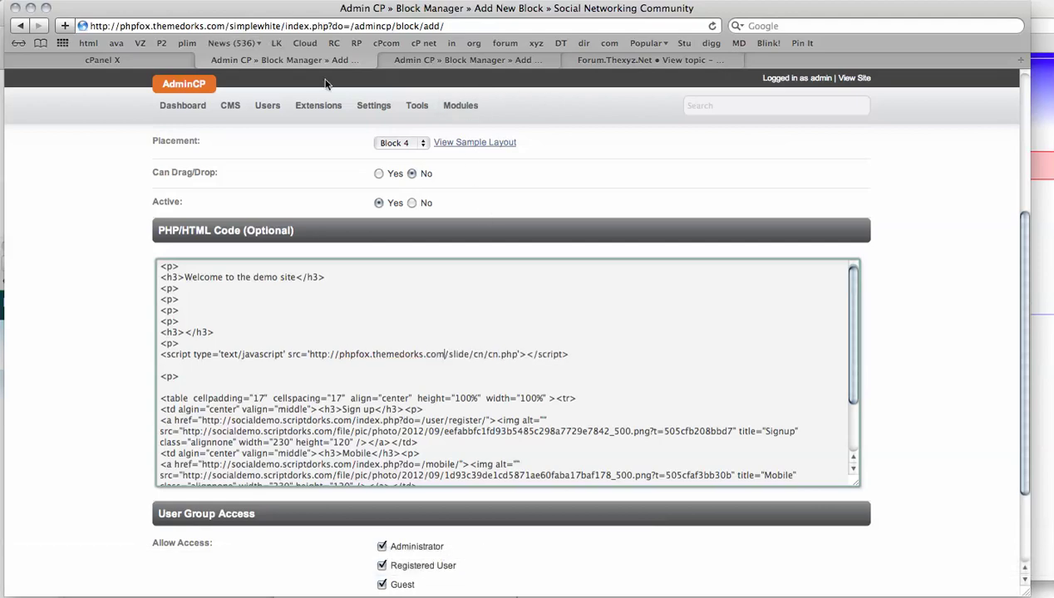
Copy phpfox.themedorks.com and paste it over the old domain in the Sign up link.
scroll(532, 339, "down", 3)
scroll(493, 343, "down", 2)
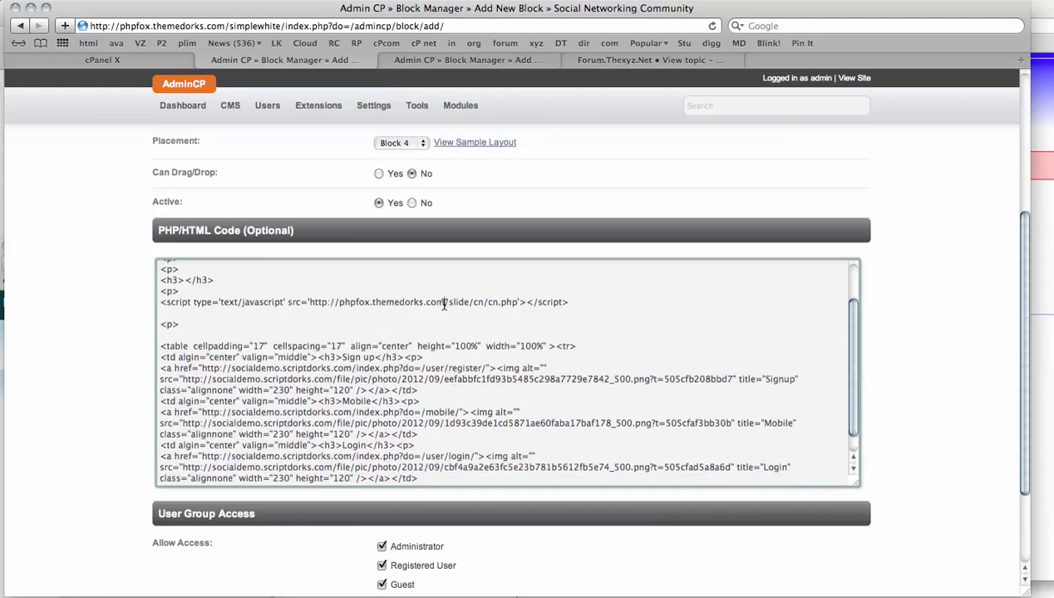
left_click_drag(445, 304, 338, 307)
key("super+c")
key("super+c")
key("super+c")
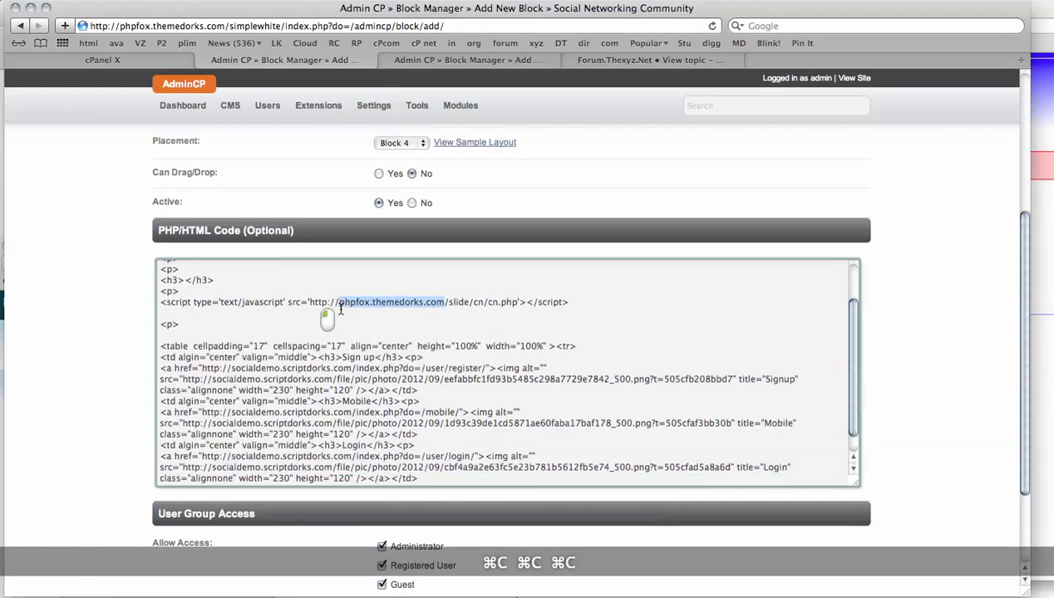
left_click(337, 340)
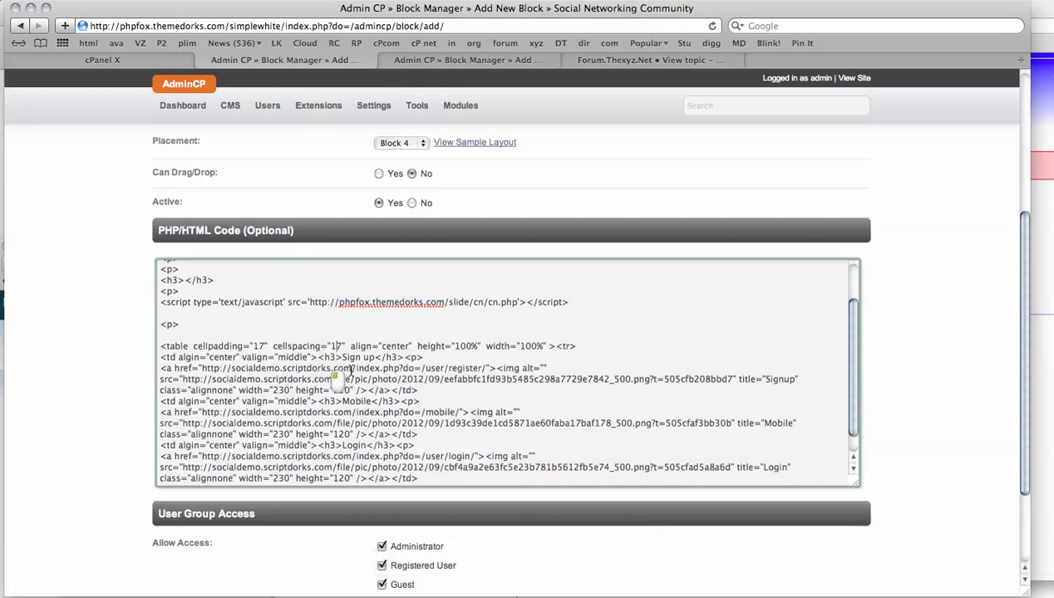
left_click_drag(352, 370, 231, 371)
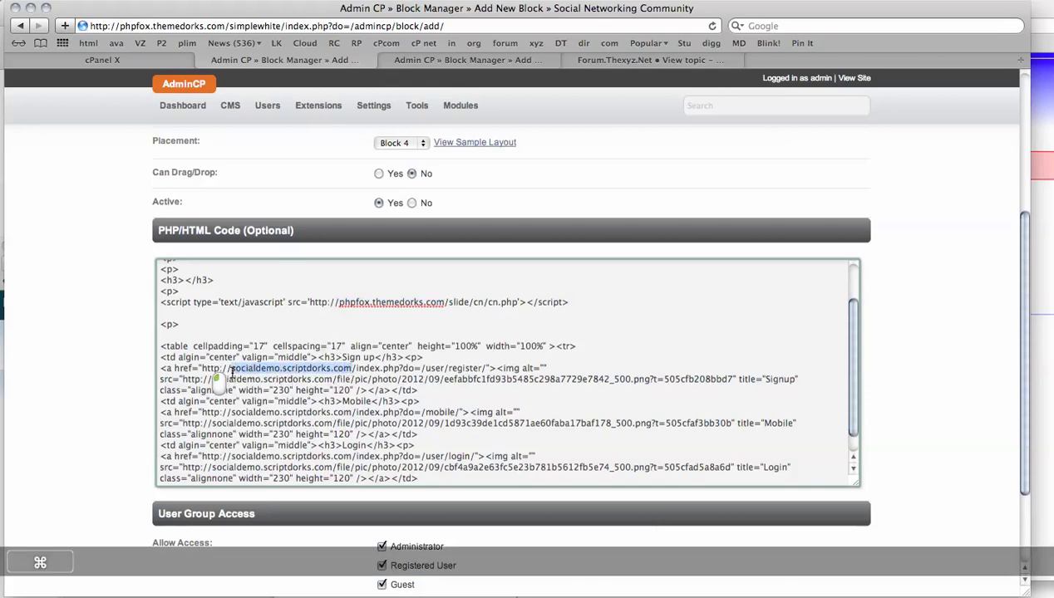
key("super+v")
Replace socialdemo.scriptdorks.com with phpfox.themedorks.com in the Mobile and Login links.
scroll(308, 419, "down", 1)
scroll(307, 419, "down", 1)
left_click_drag(351, 400, 232, 401)
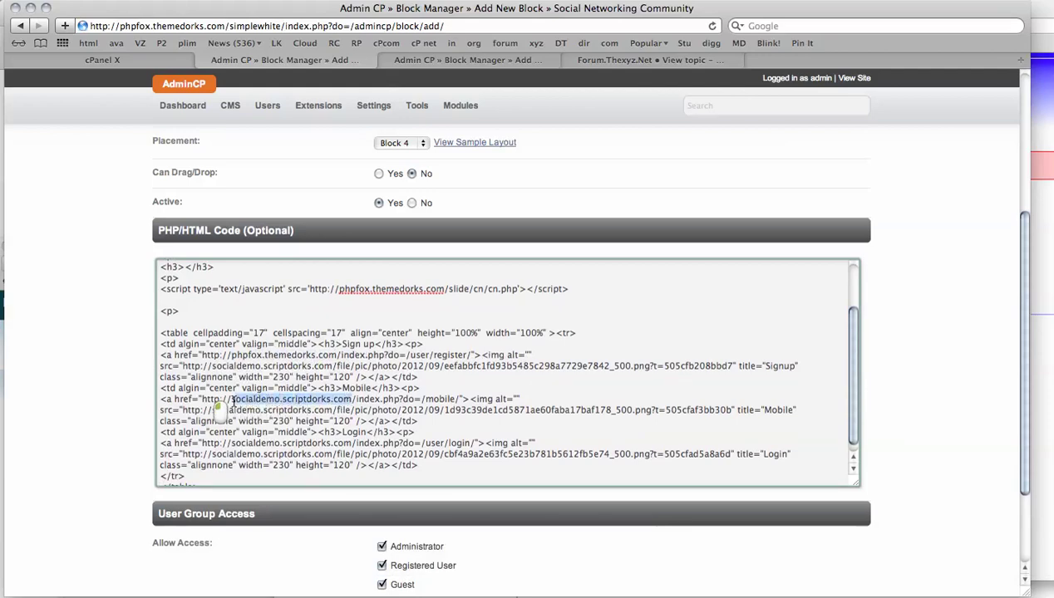
key("super+v")
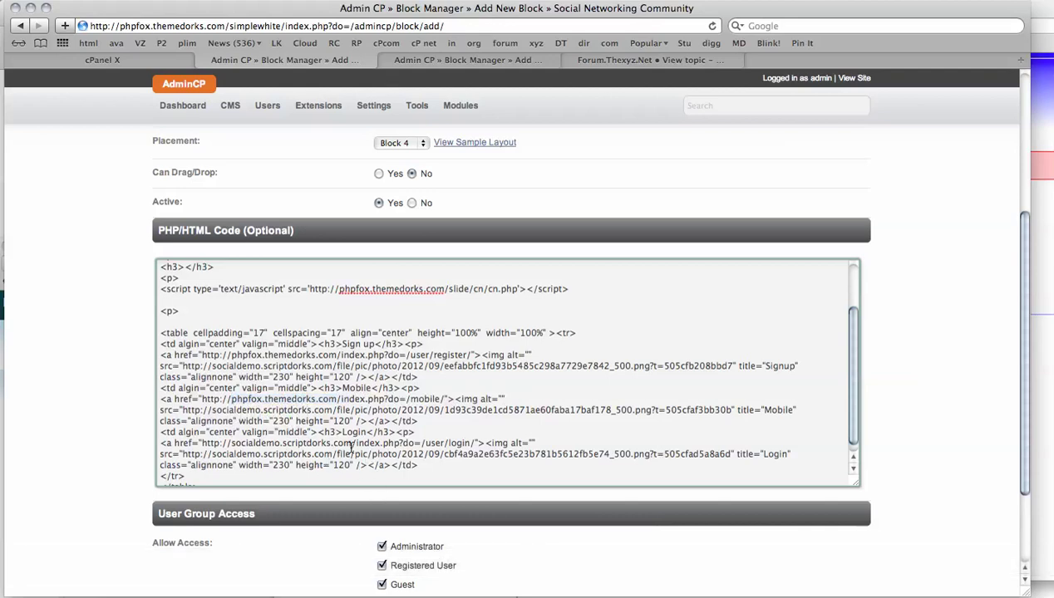
left_click_drag(350, 444, 232, 443)
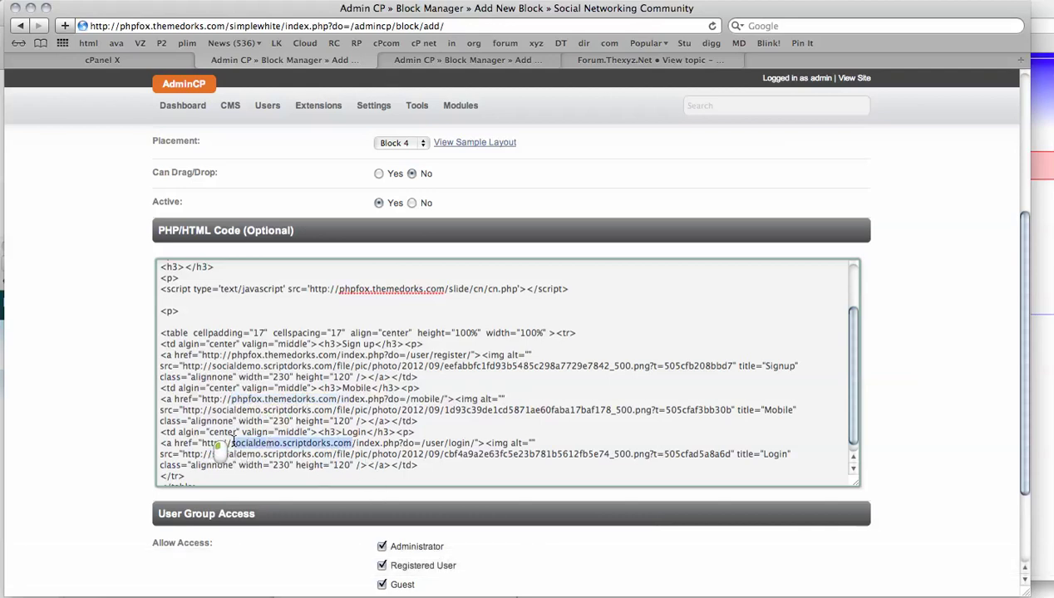
key("super+v")
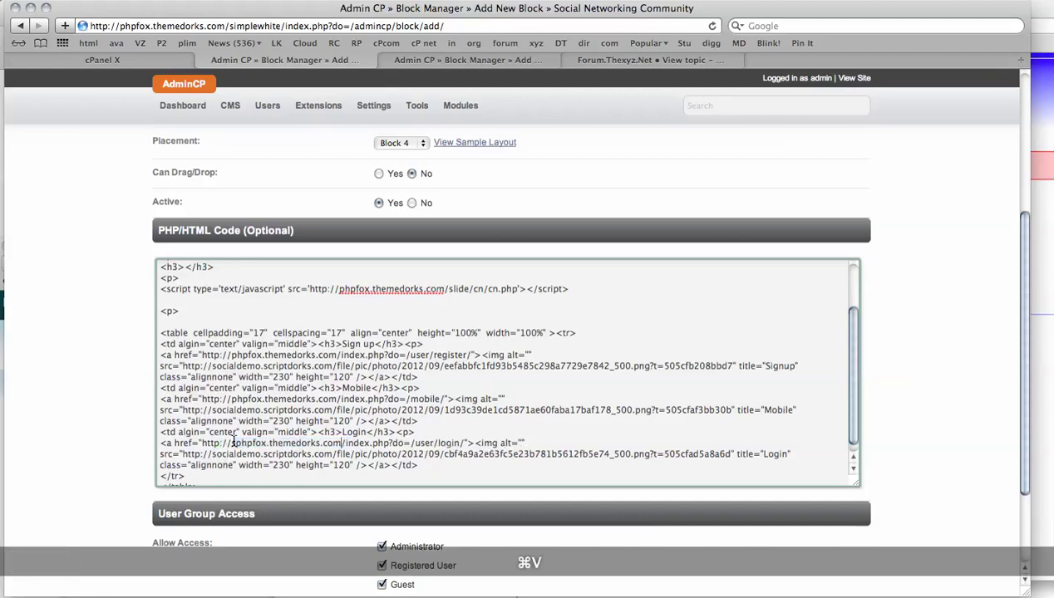
scroll(300, 433, "down", 3)
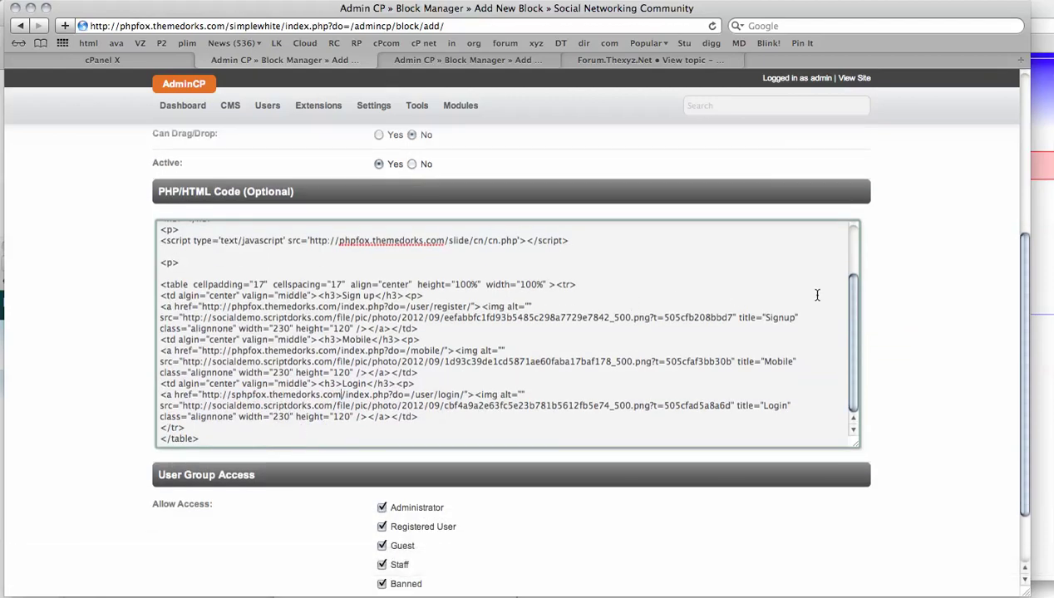
scroll(899, 292, "down", 3)
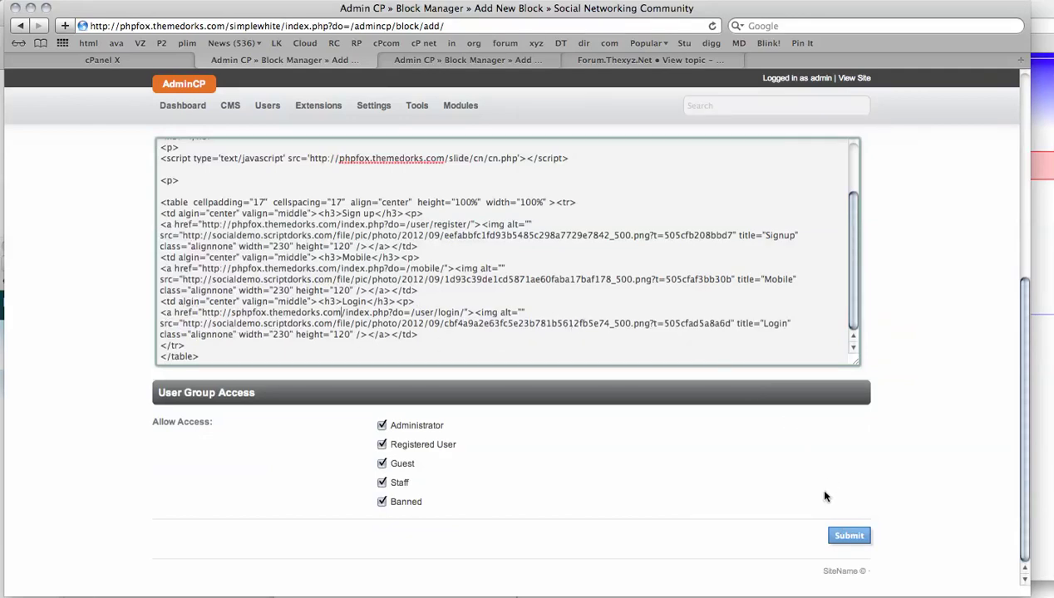
Submit the new block and reload the live visitor home page in Chrome.
left_click(839, 536)
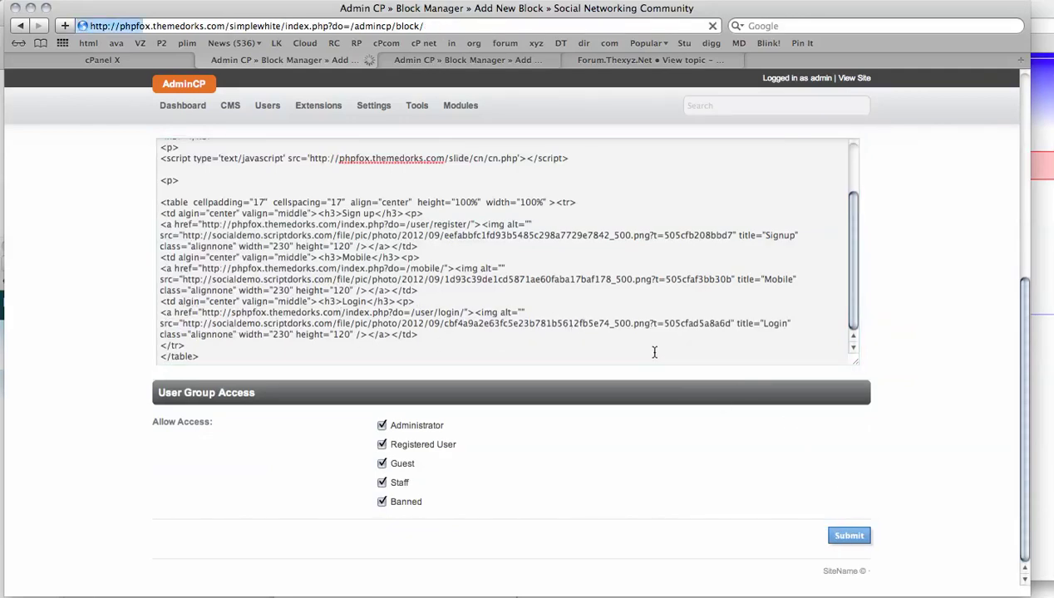
key("super+Tab")
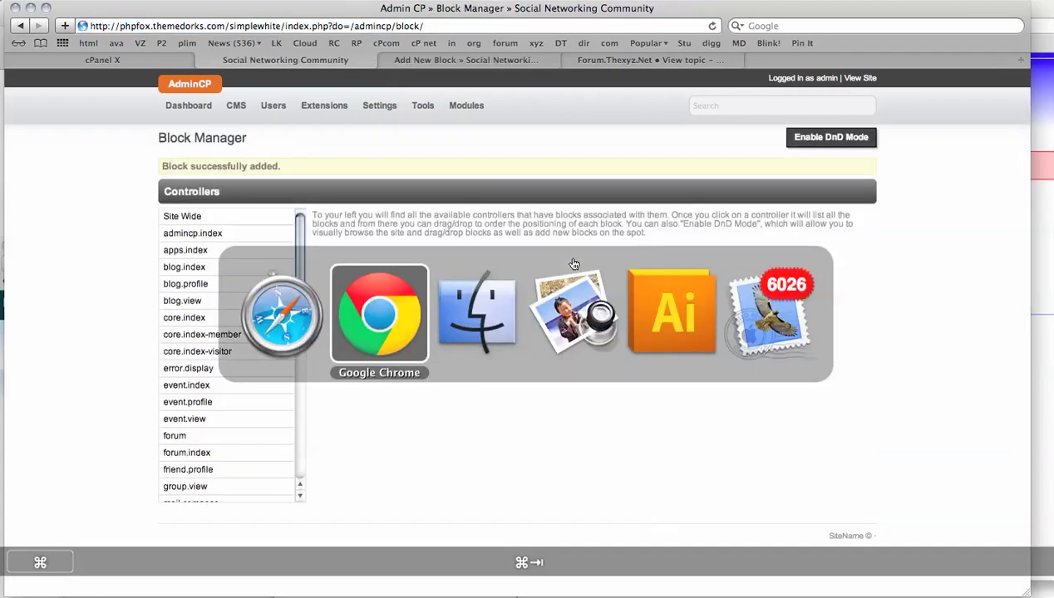
key("super+r")
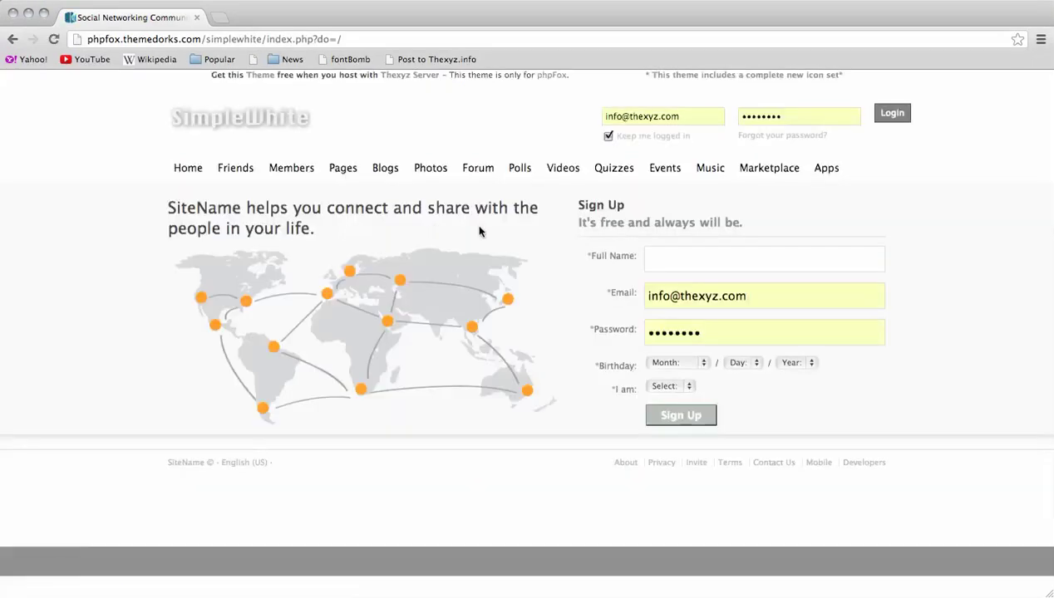
key("super+Tab")
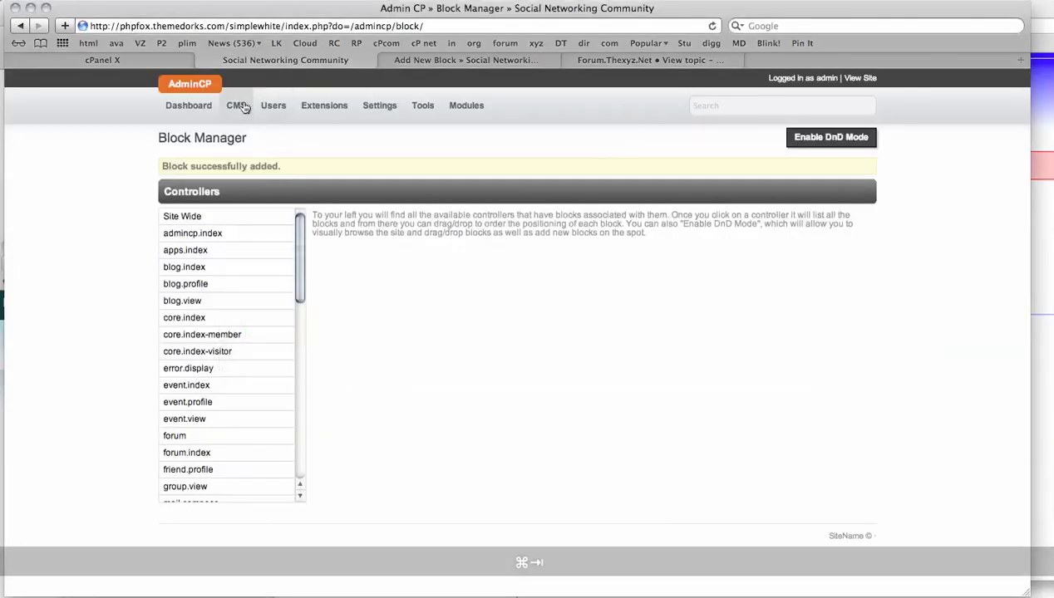
Compare the Block Manager lists for core.index-visitor, core.index-member and core.index, ending on core.index-visitor.
mouse_move(236, 103)
left_click(382, 153)
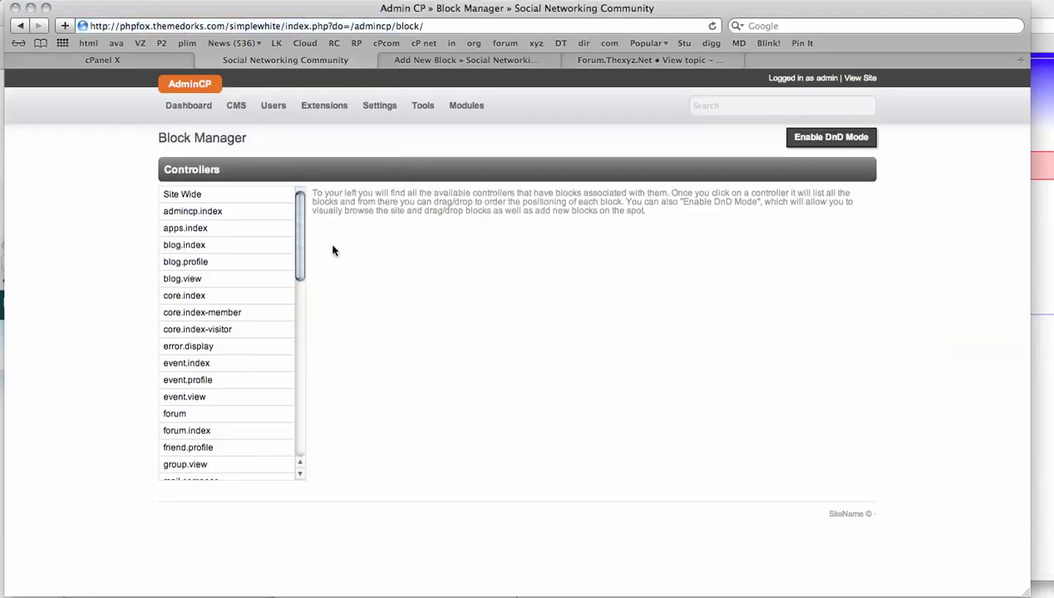
left_click(212, 329)
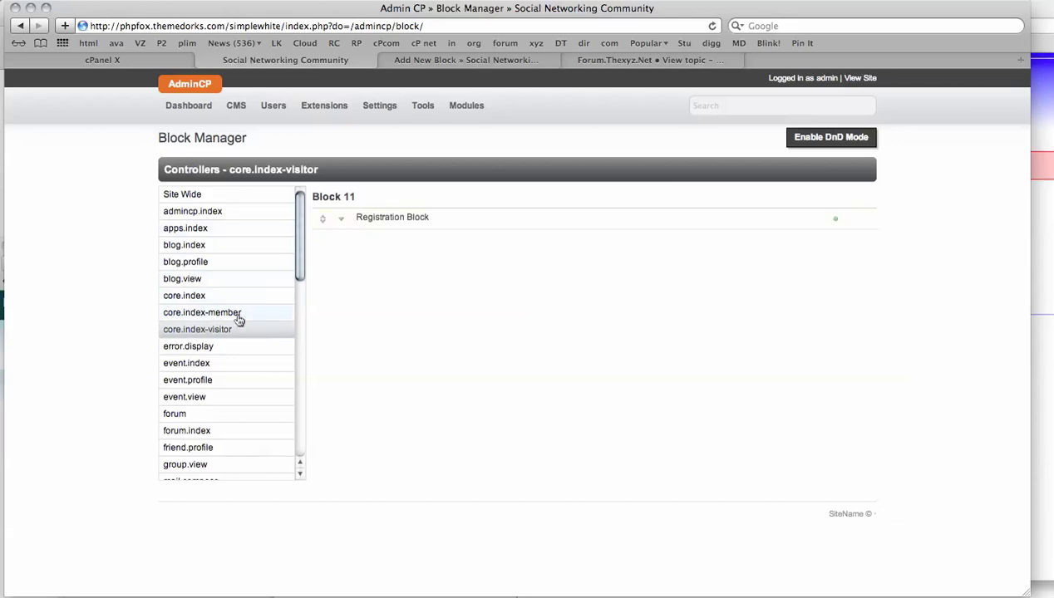
left_click(239, 315)
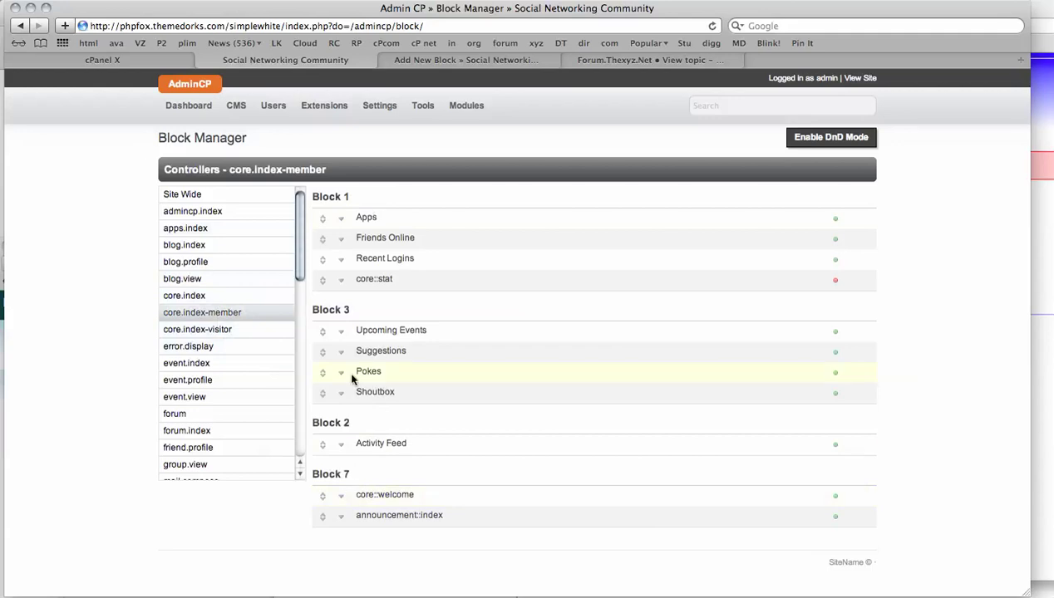
left_click(189, 330)
left_click(188, 300)
left_click(196, 329)
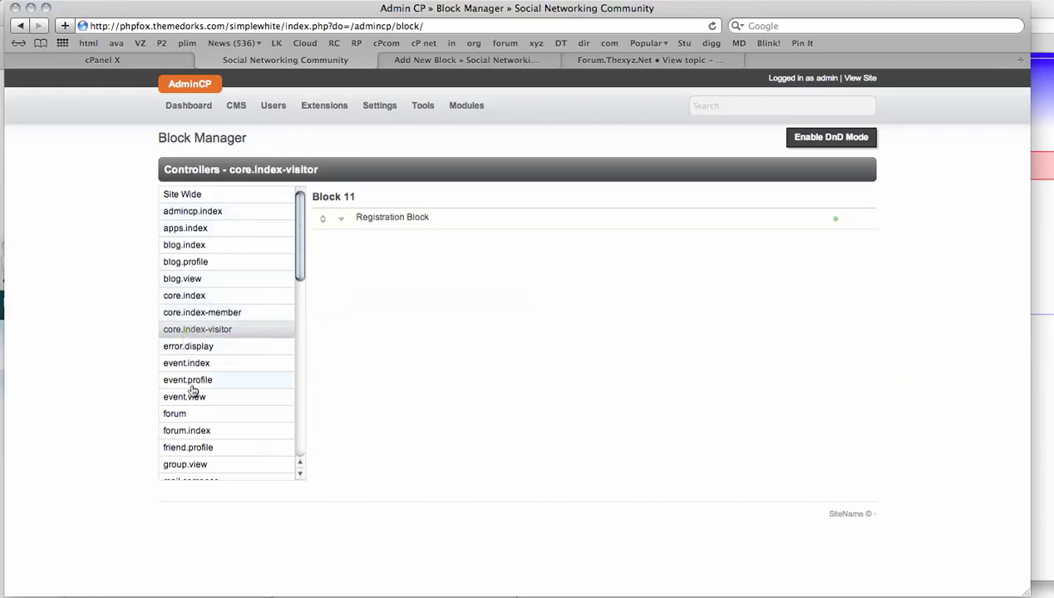
scroll(193, 387, "down", 10)
scroll(193, 388, "up", 10)
Start another new block with product Core and module User.
mouse_move(236, 105)
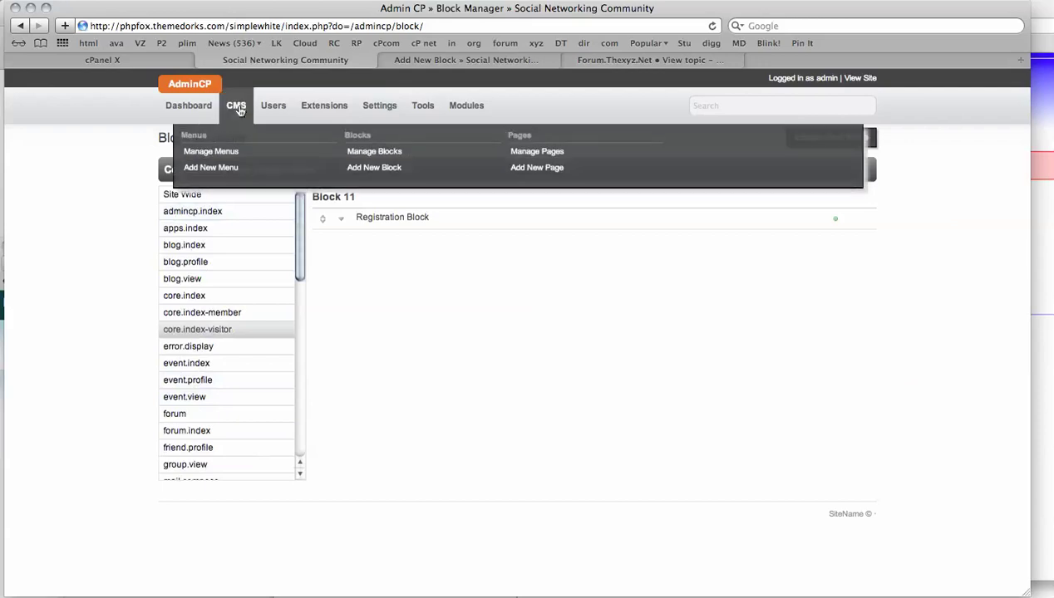
left_click(392, 169)
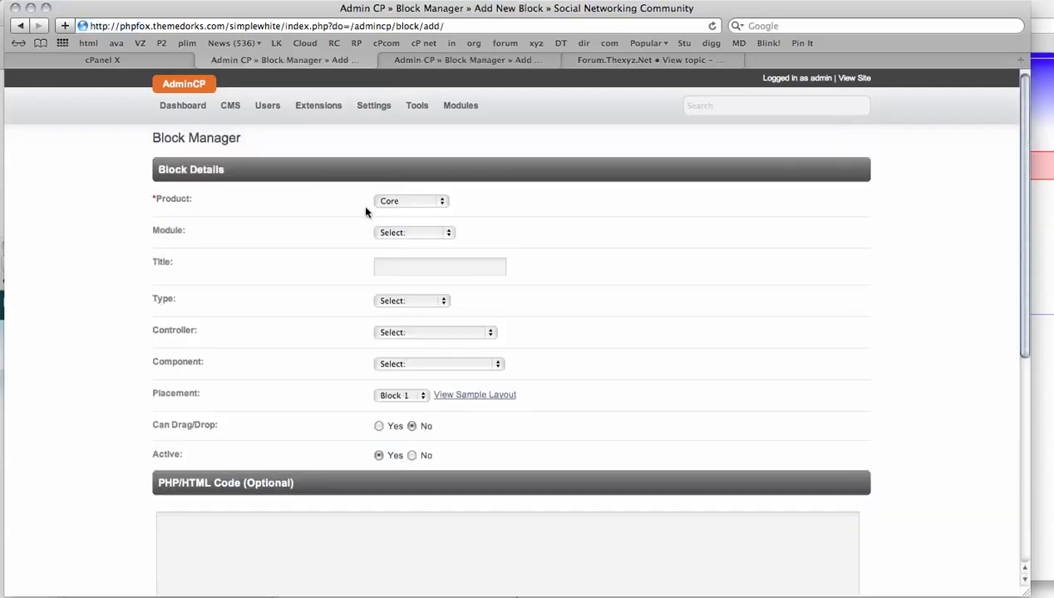
left_click(438, 204)
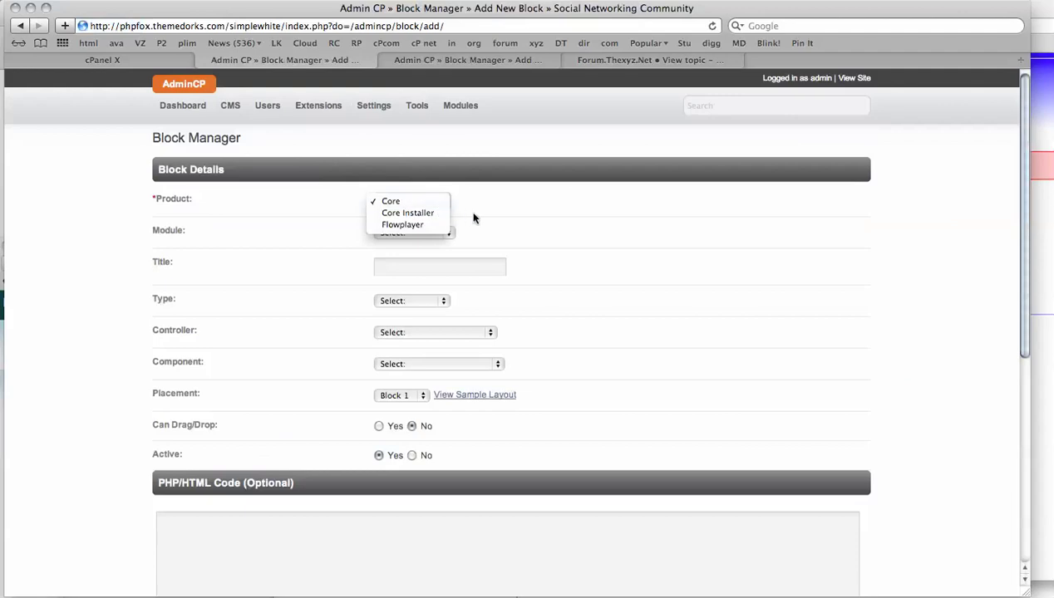
left_click(435, 240)
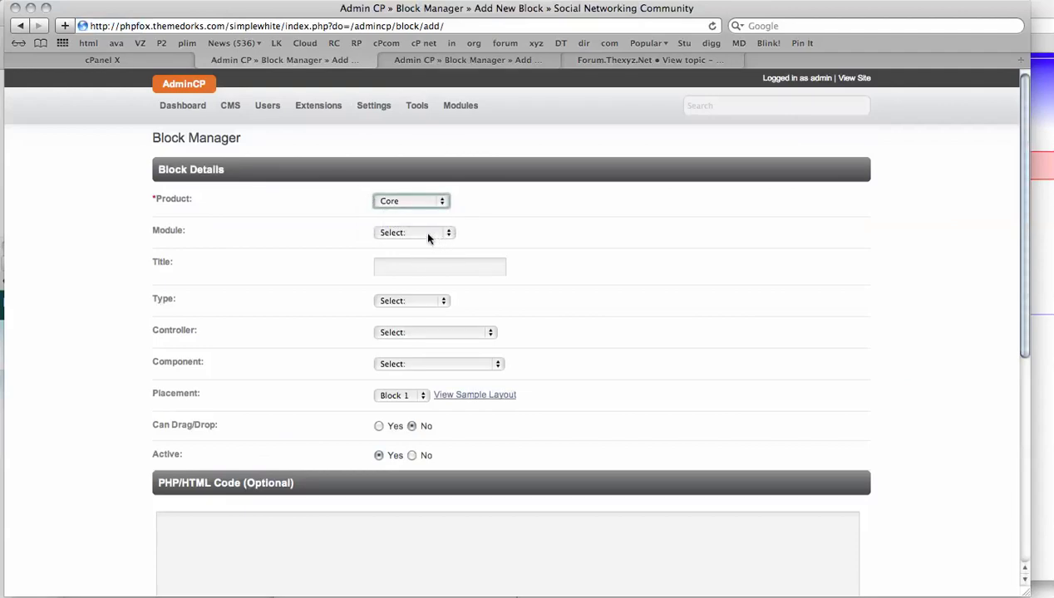
left_click(412, 237)
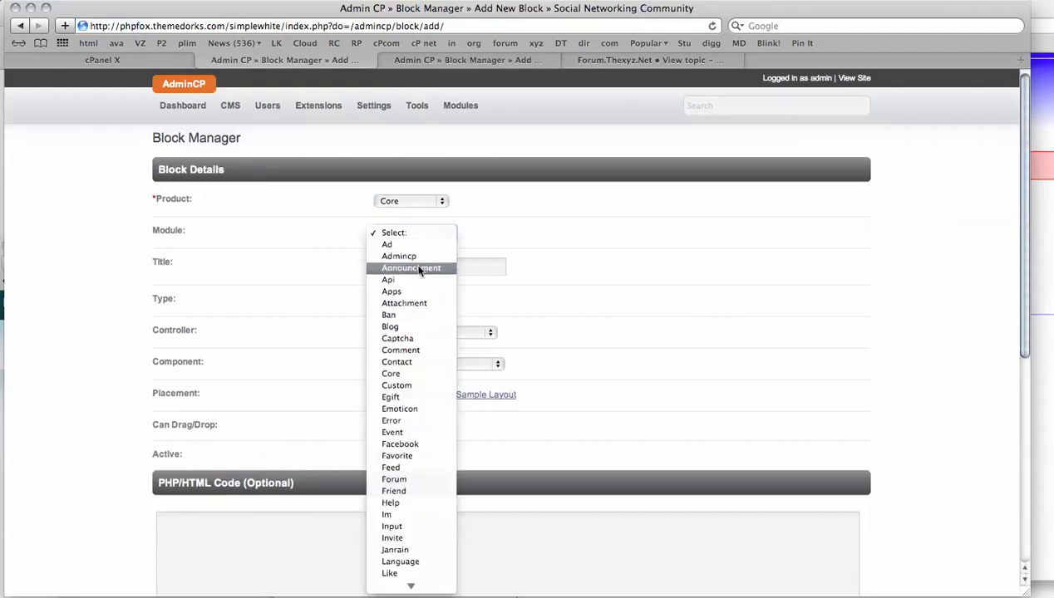
scroll(420, 270, "down", 5)
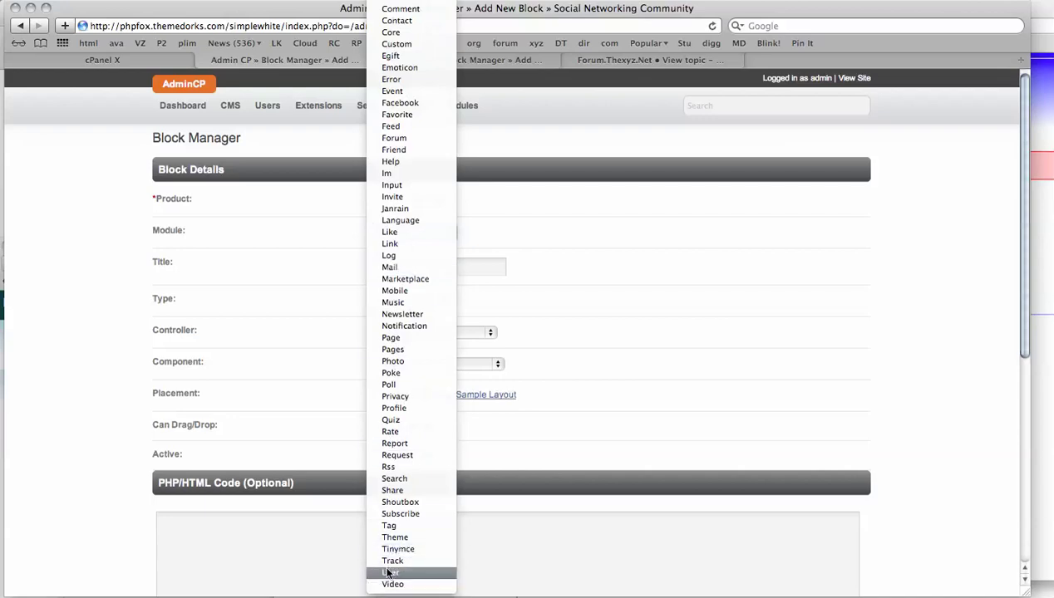
left_click(386, 573)
Title the block 'WELCOME Slide', leaving the block type unchanged for now.
left_click(412, 267)
type("WEL")
key("BackSpace")
key("BackSpace")
key("BackSpace")
key("BackSpace")
type("WELCOME")
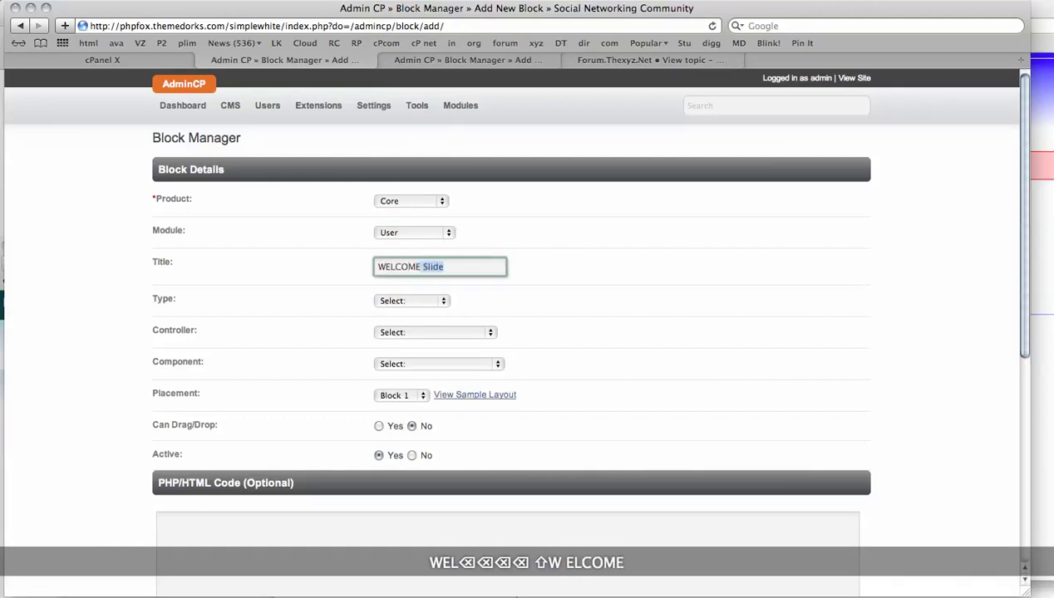
key("Tab")
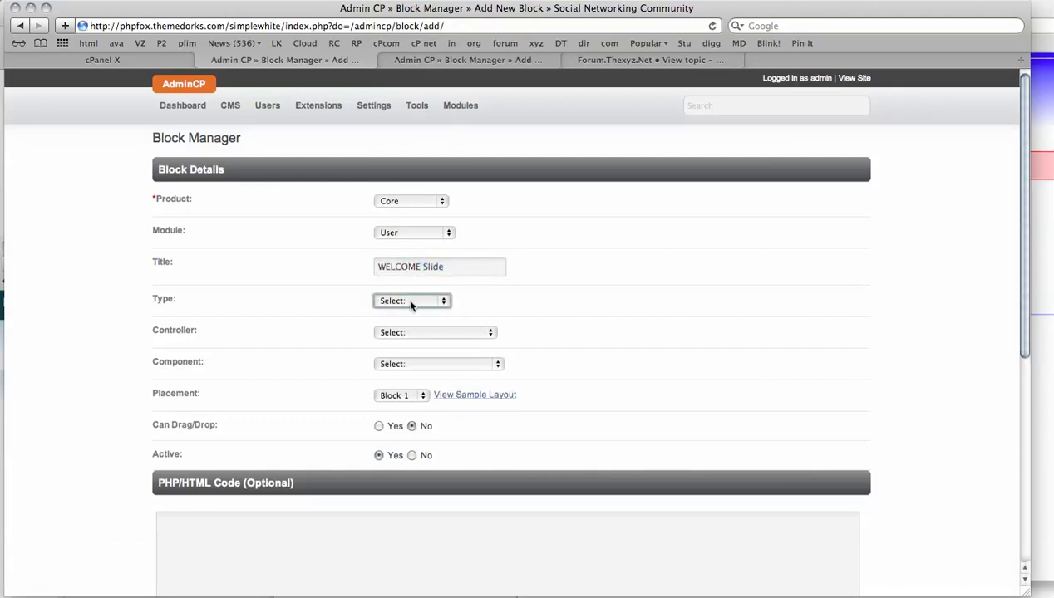
left_click(406, 299)
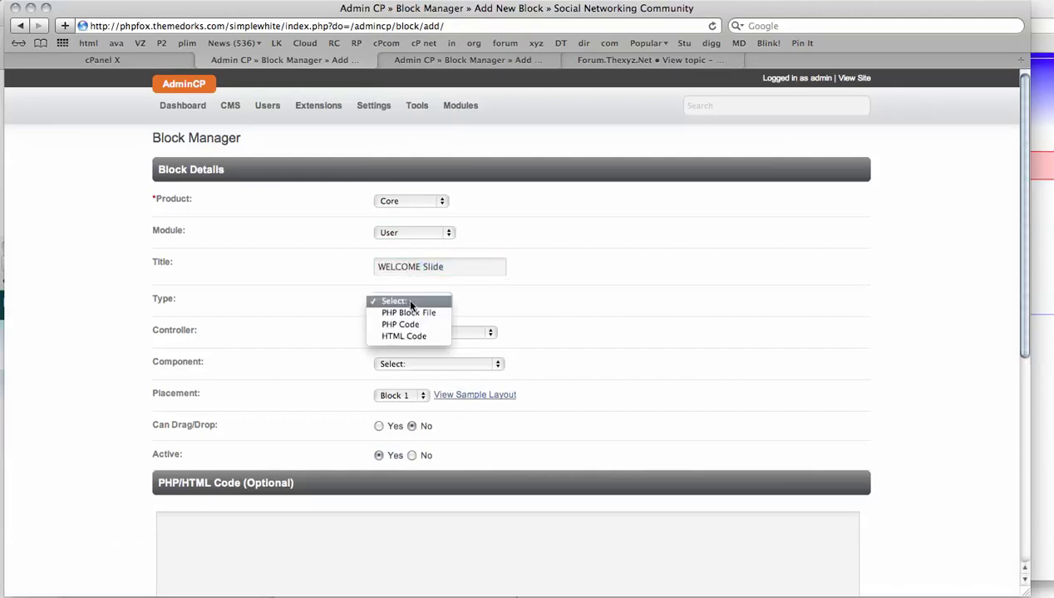
left_click(332, 313)
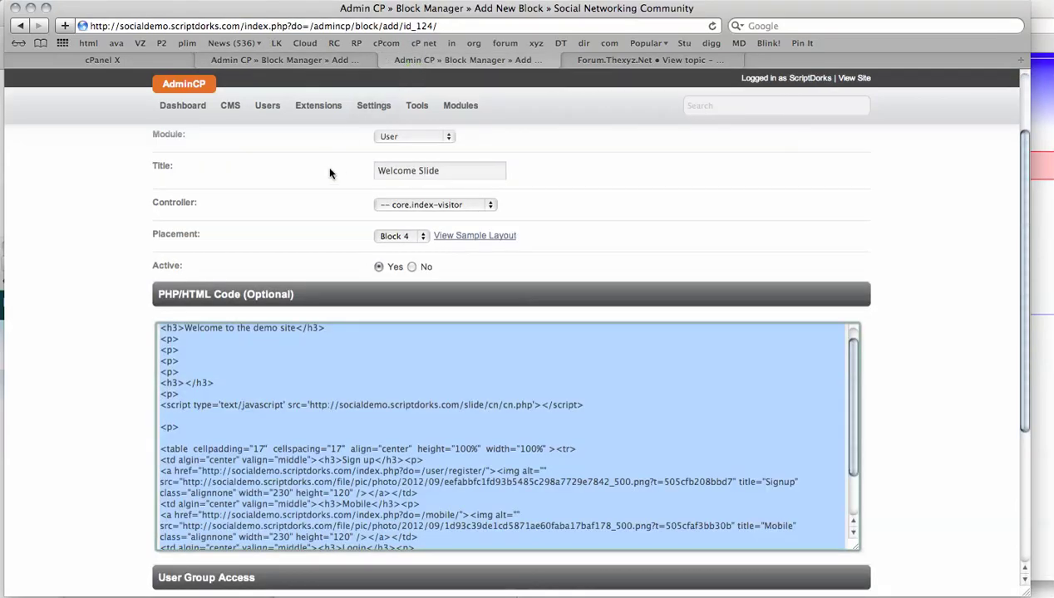
scroll(329, 173, "up", 3)
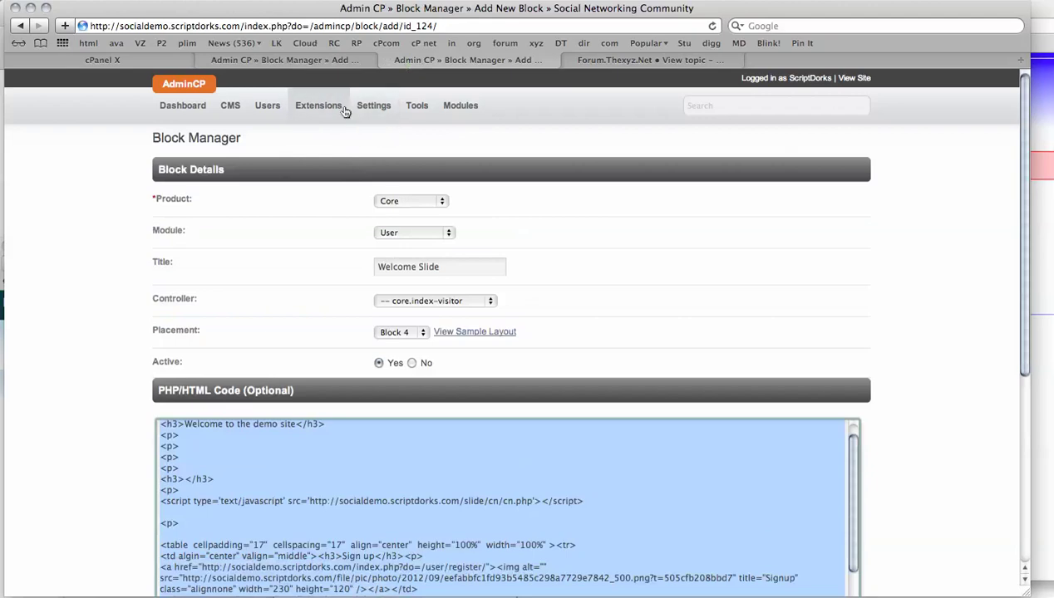
left_click(321, 63)
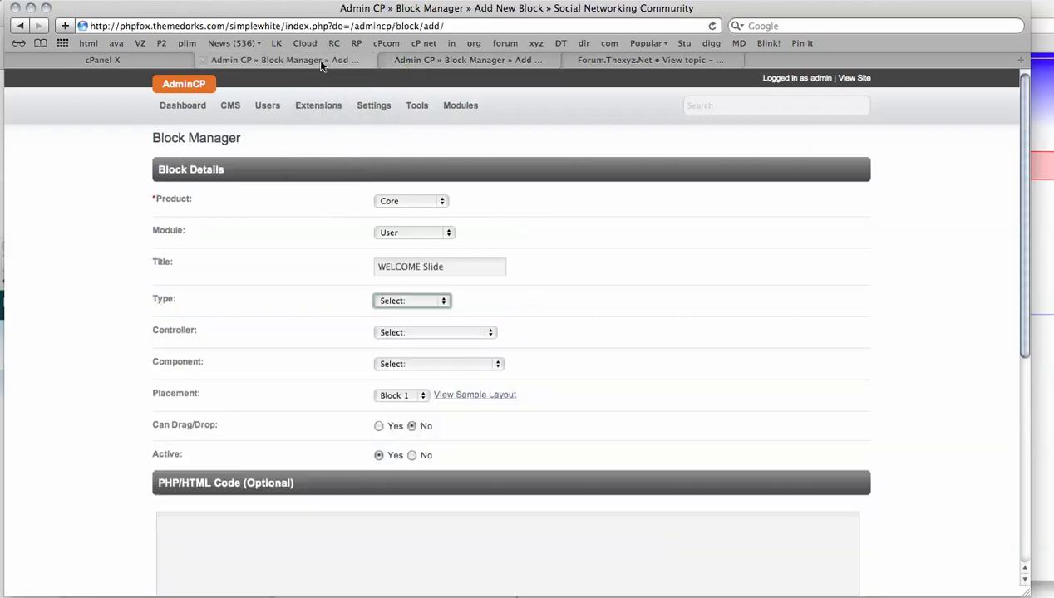
Attach the block to core.index-visitor as an HTML Code block.
left_click(397, 334)
scroll(408, 465, "down", 5)
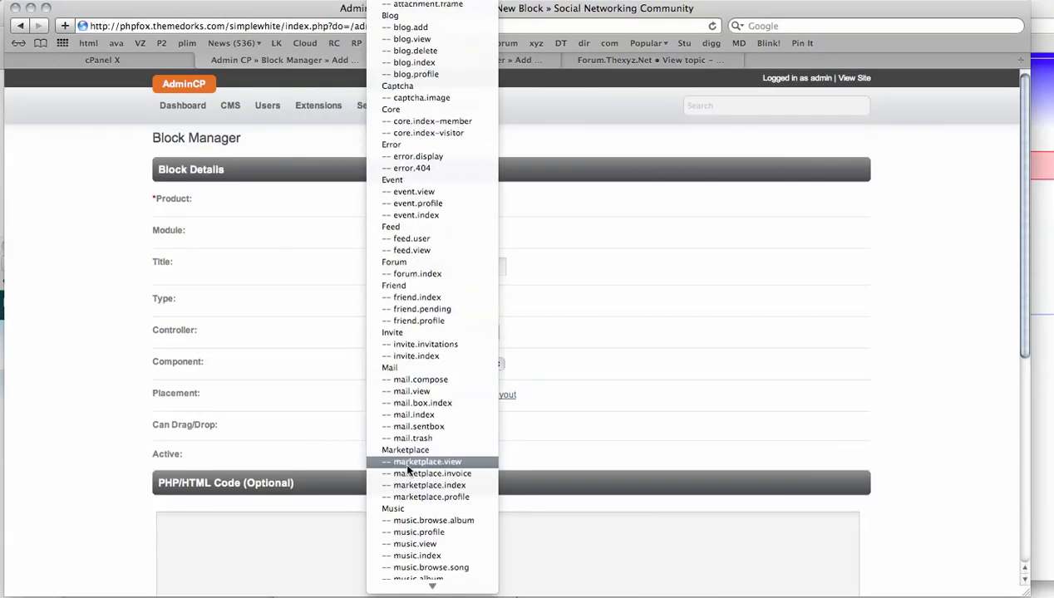
left_click(428, 133)
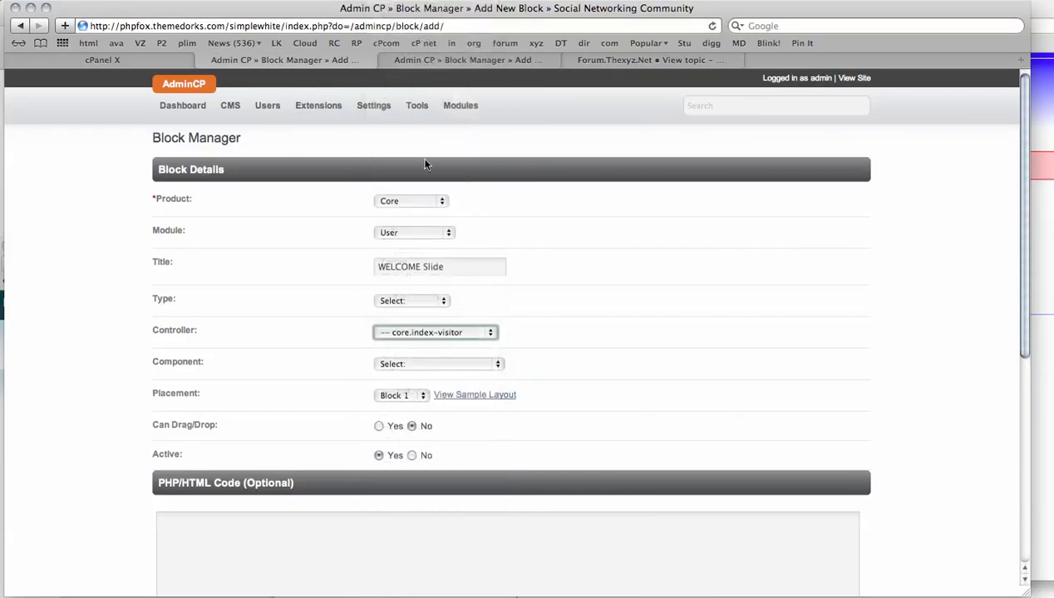
left_click(405, 299)
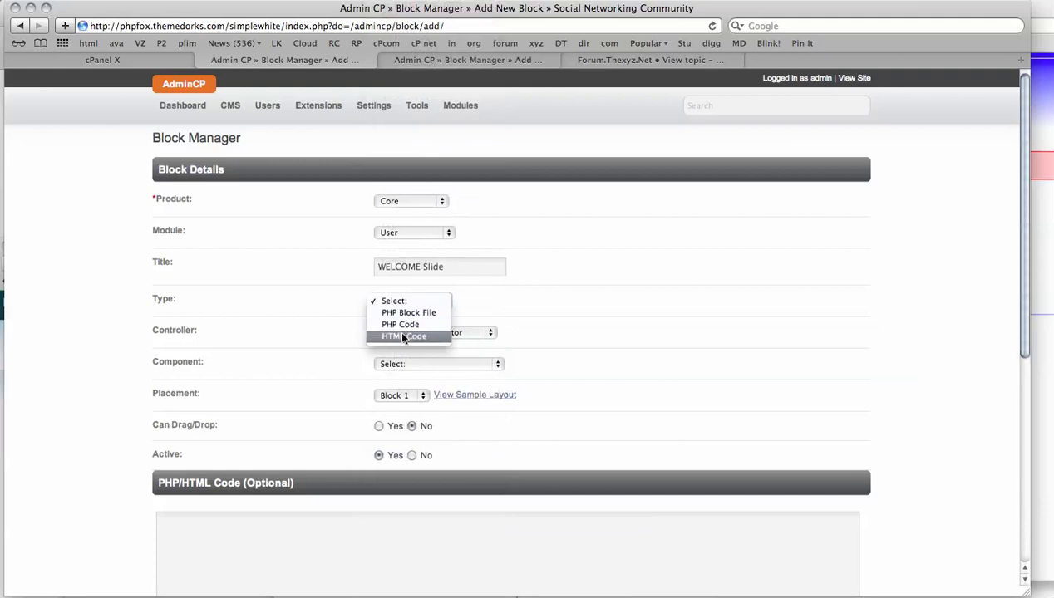
left_click(403, 337)
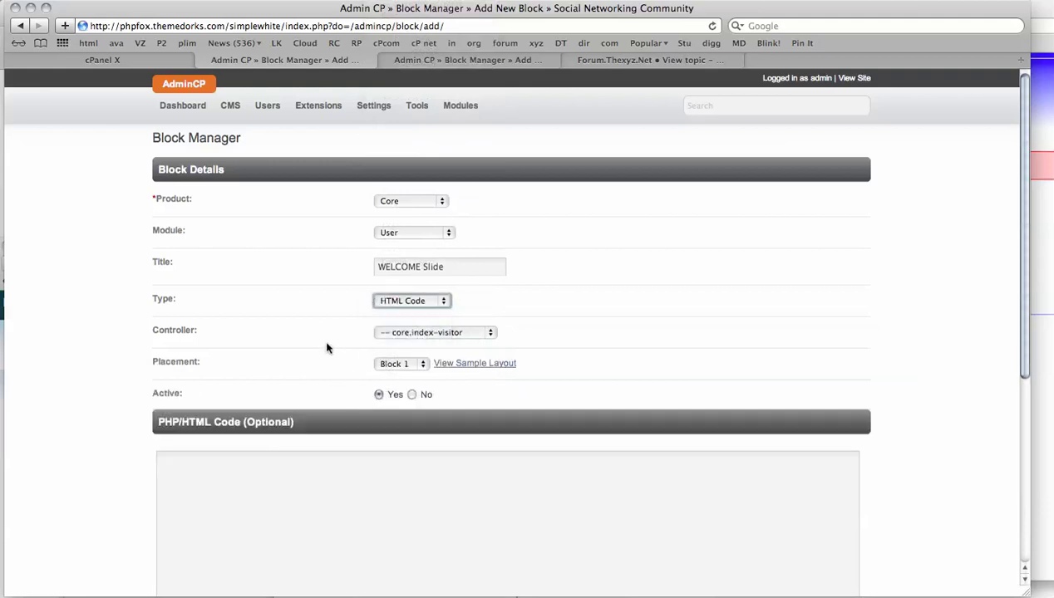
left_click(327, 348)
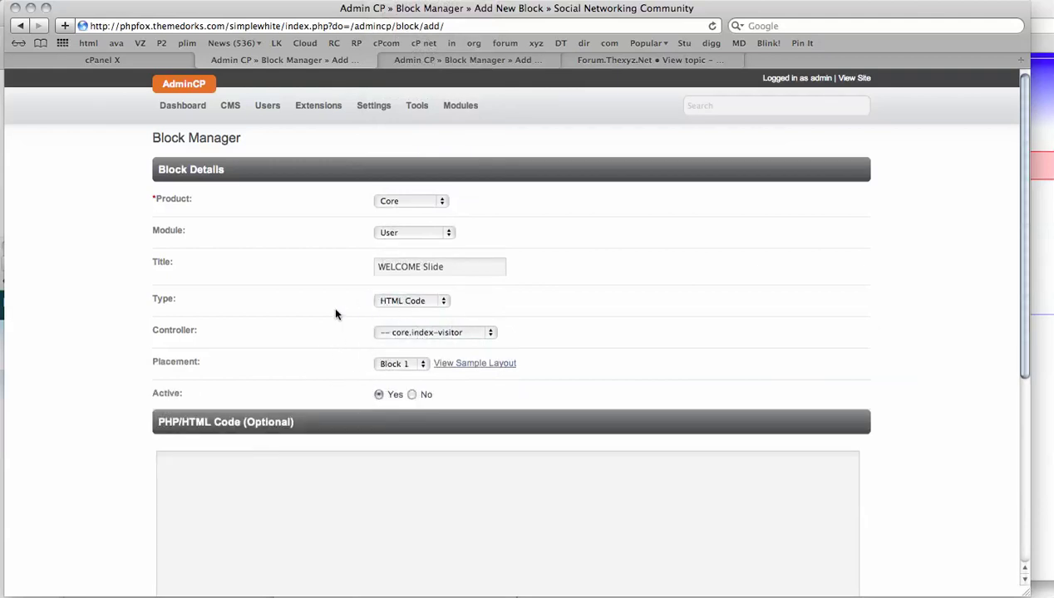
Place the block in Block 4 and paste phpfox.themedorks.com into the code box.
scroll(336, 314, "down", 2)
left_click(386, 319)
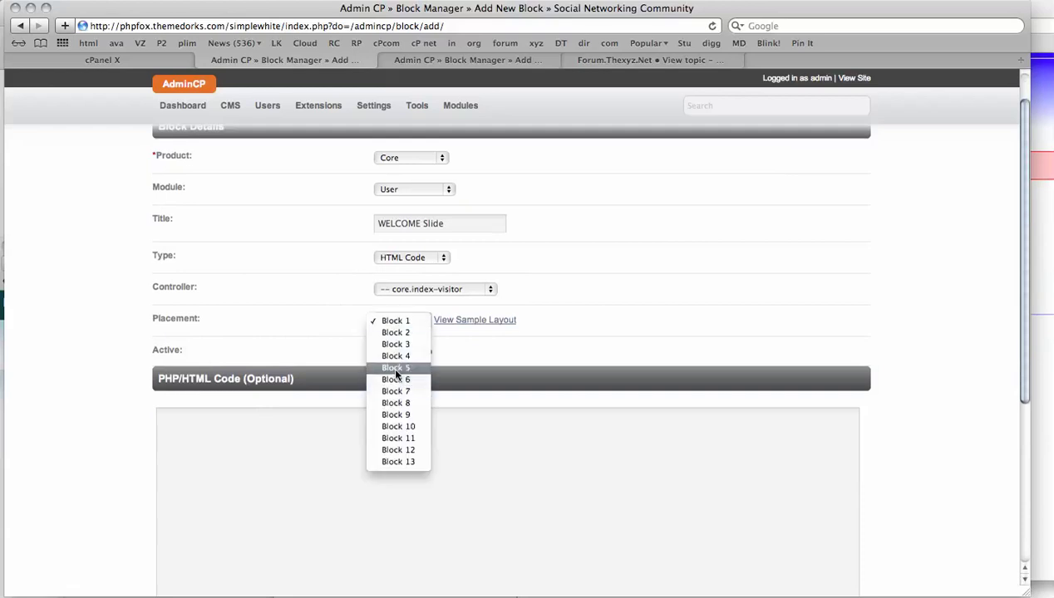
left_click(391, 355)
left_click(350, 458)
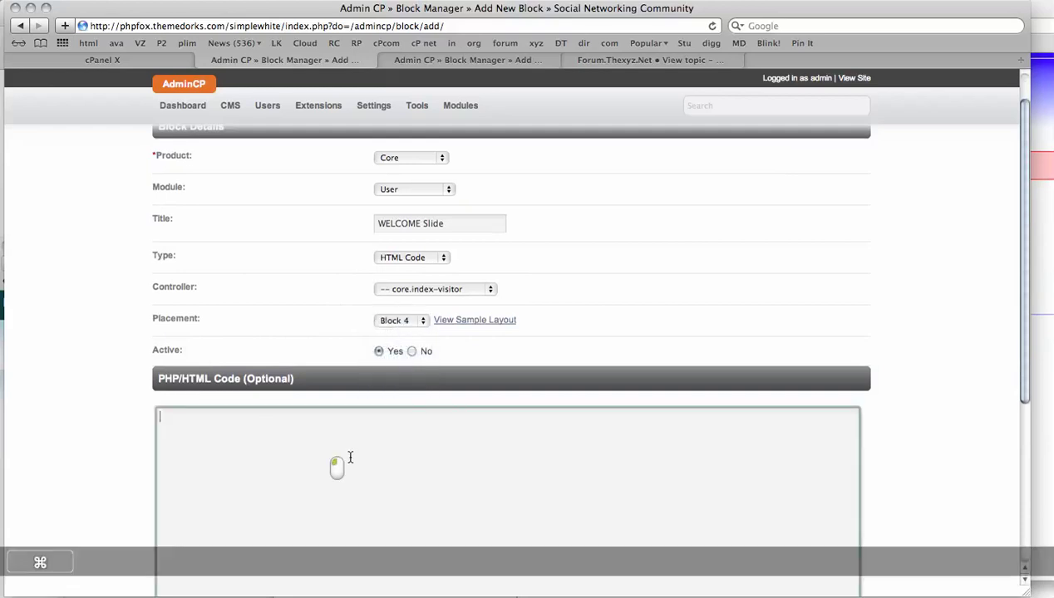
type("phpfox.themedorks.com")
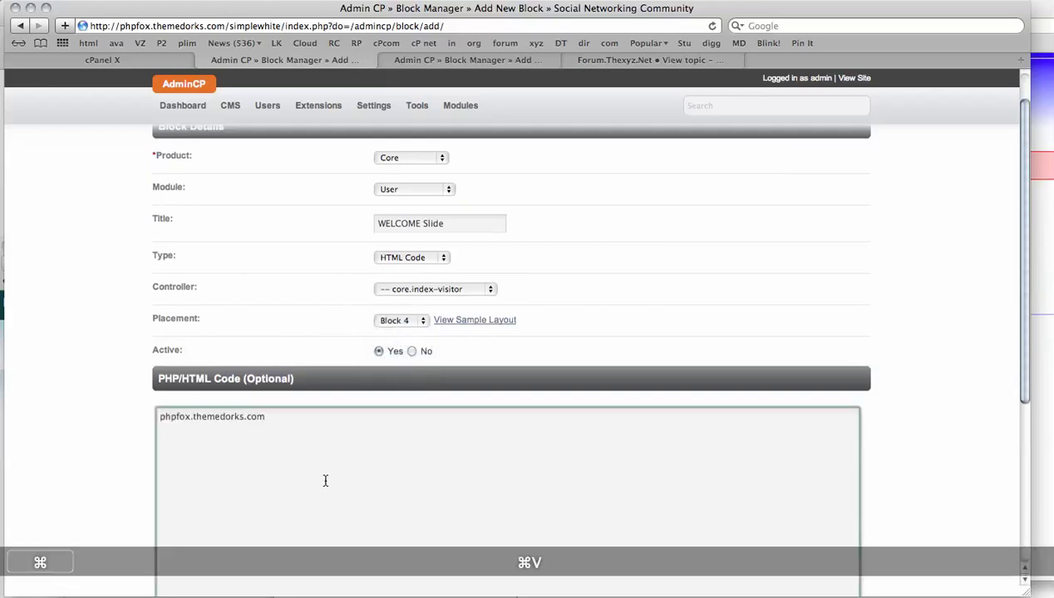
Paste the demo block's welcome HTML into the code, removing the site address line above it.
left_click(444, 60)
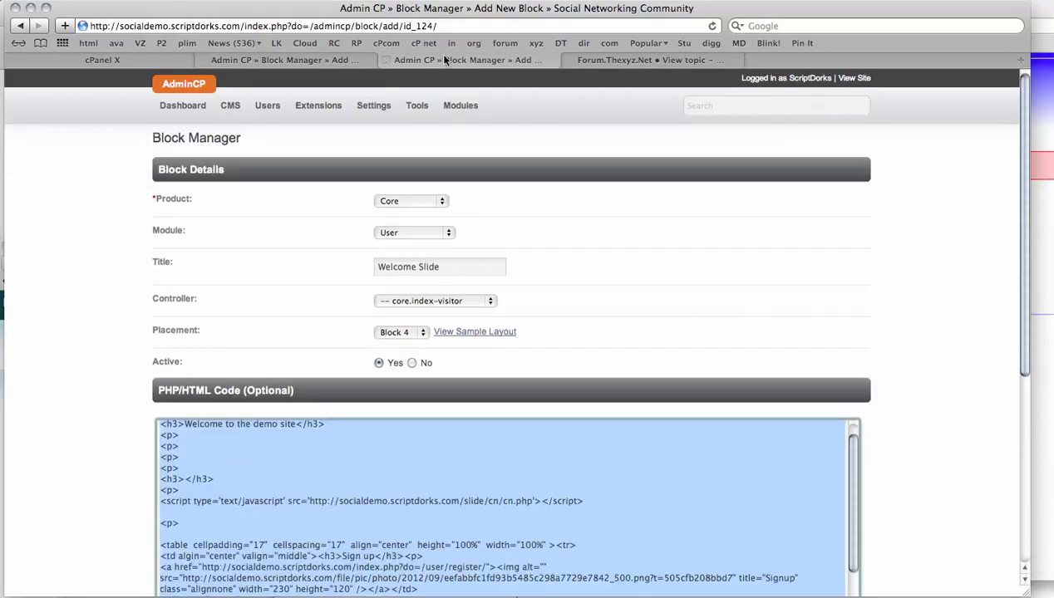
key("super+c")
left_click(318, 60)
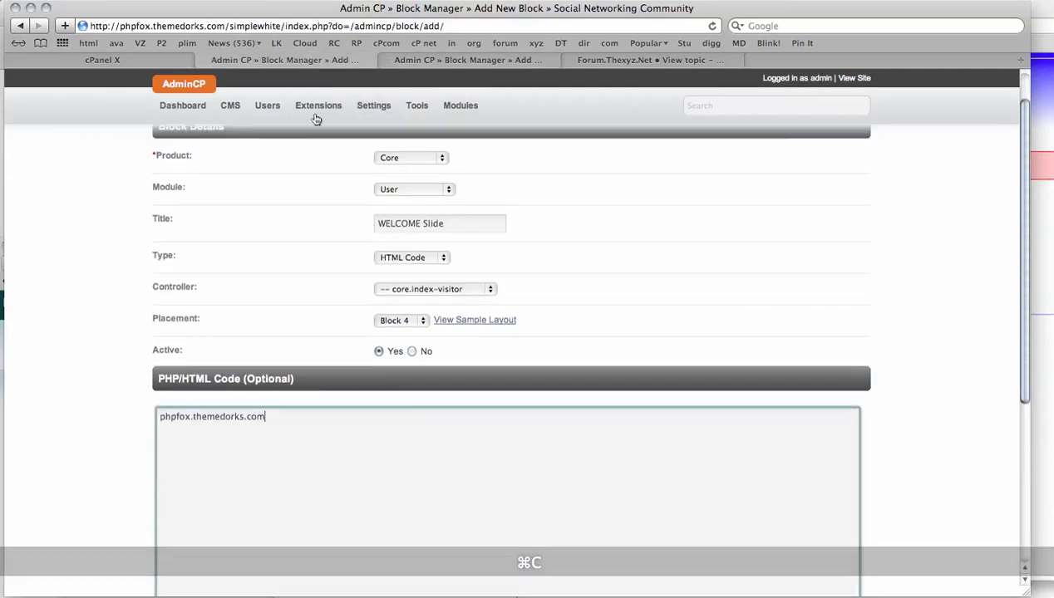
key("Return")
key("Return")
key("super+v")
scroll(200, 540, "up", 5)
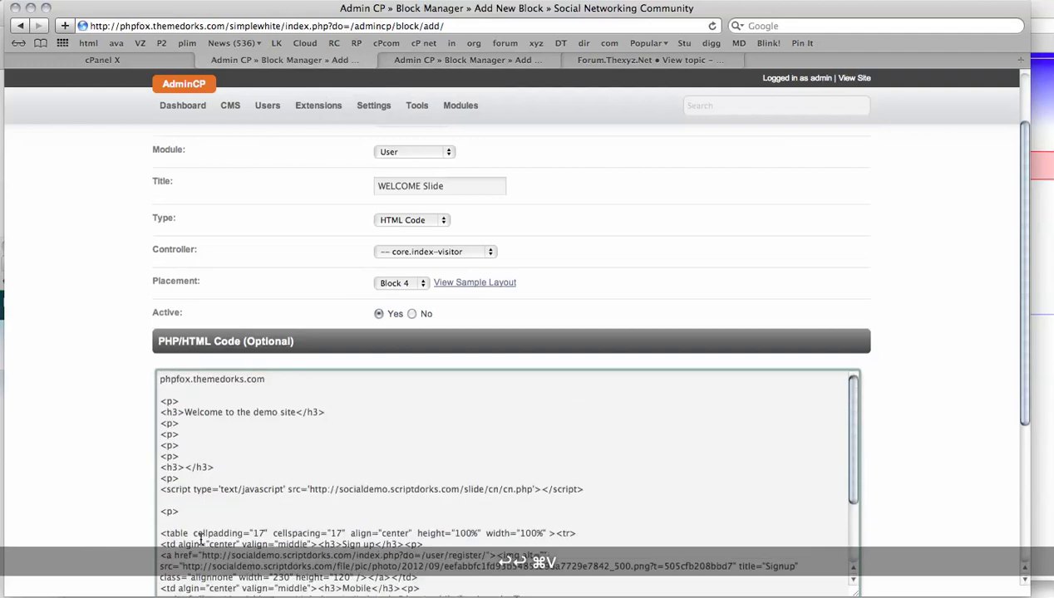
left_click_drag(269, 382, 137, 372)
key("super+c")
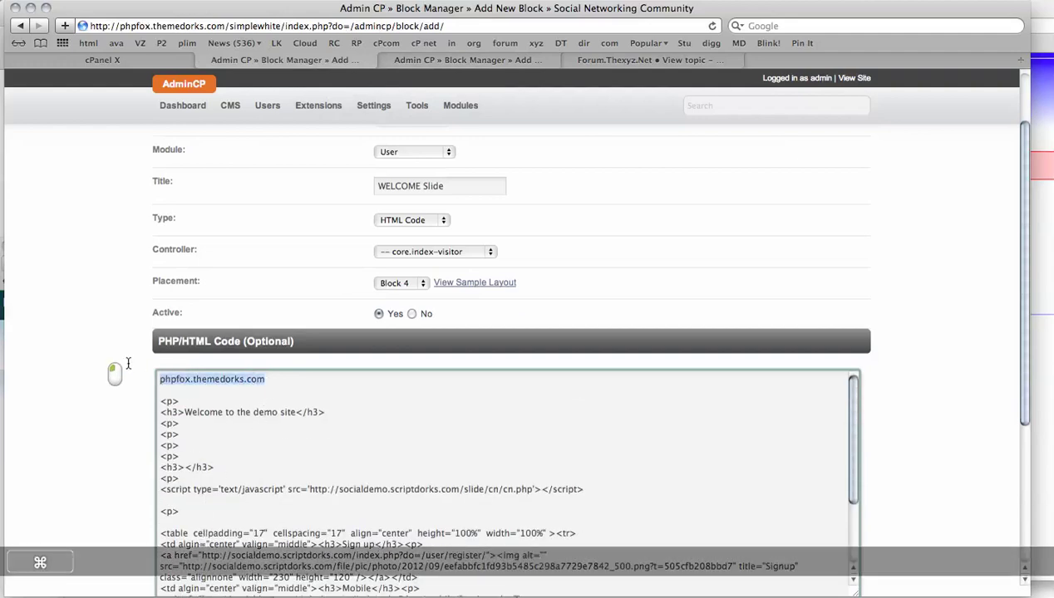
key("super+c")
key("BackSpace")
key("Down")
key("Down")
key("BackSpace")
key("BackSpace")
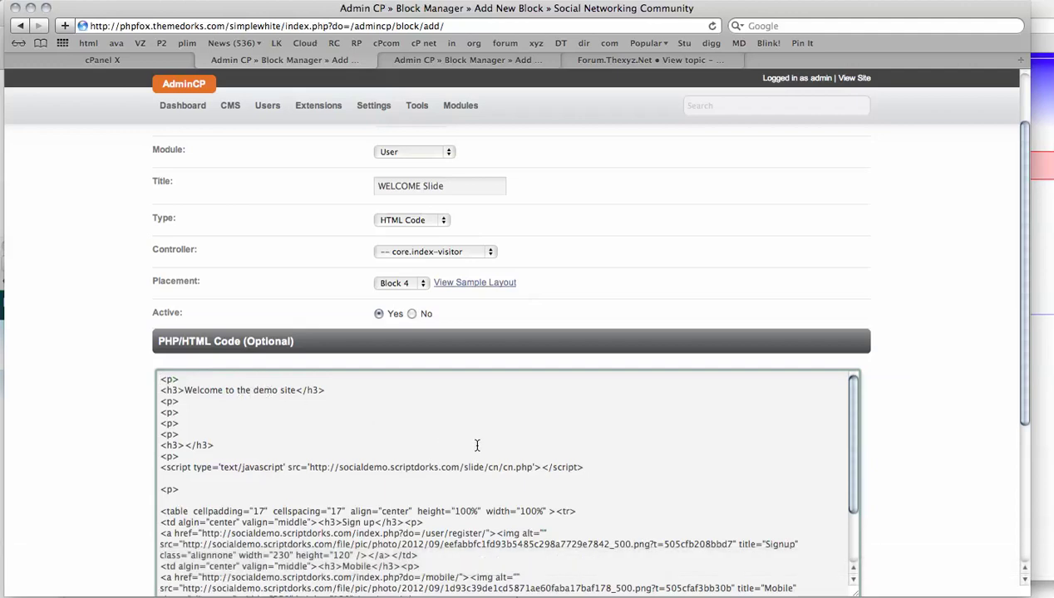
Replace socialdemo.scriptdorks.com with phpfox.themedorks.com in the slideshow script and Sign up, Mobile, Login links.
left_click_drag(460, 468, 339, 468)
key("super+v")
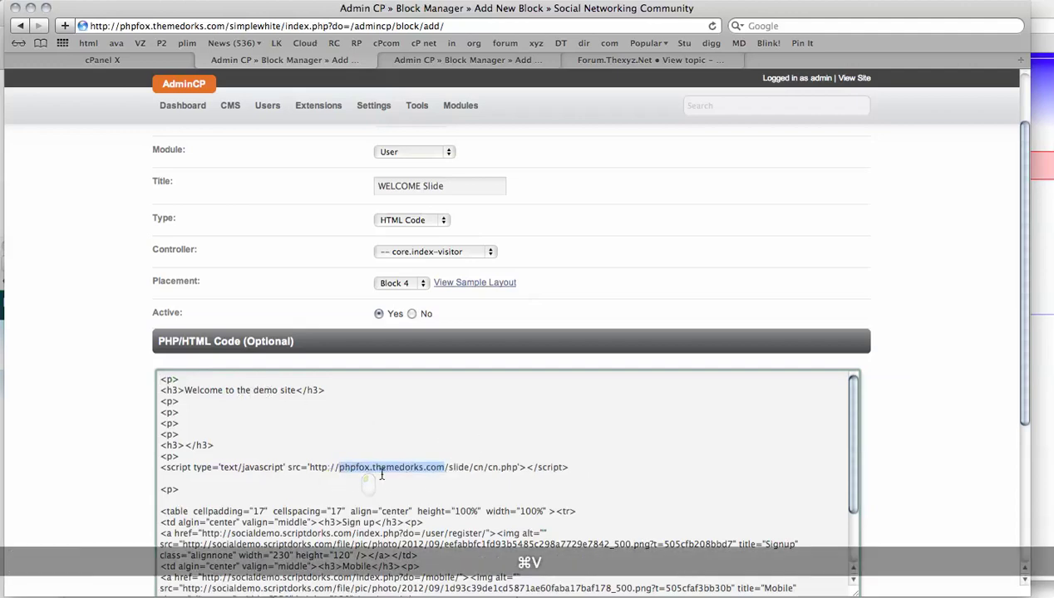
scroll(315, 470, "down", 5)
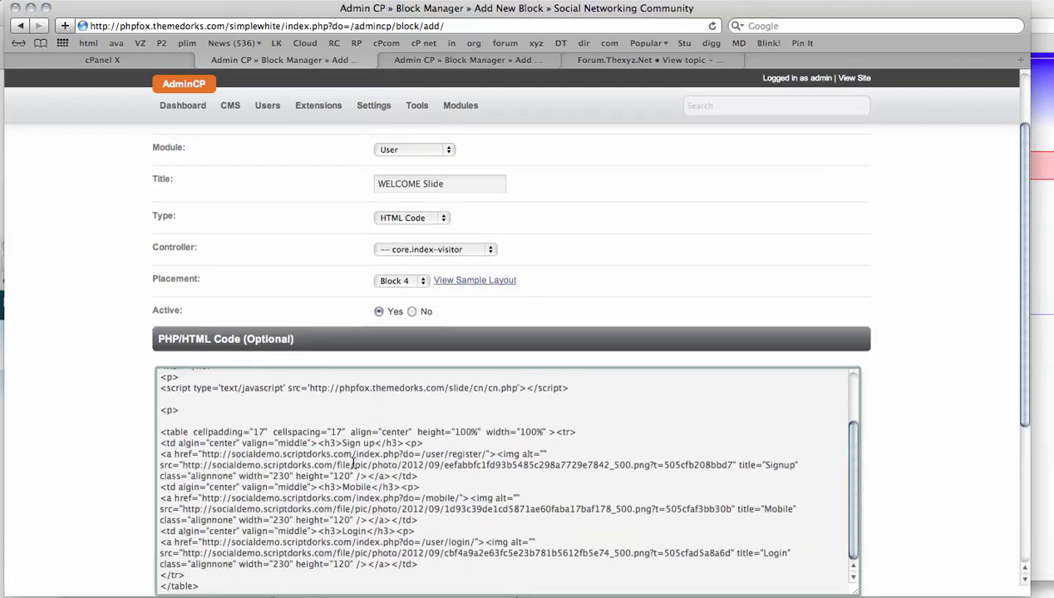
left_click_drag(352, 456, 230, 456)
key("super+v")
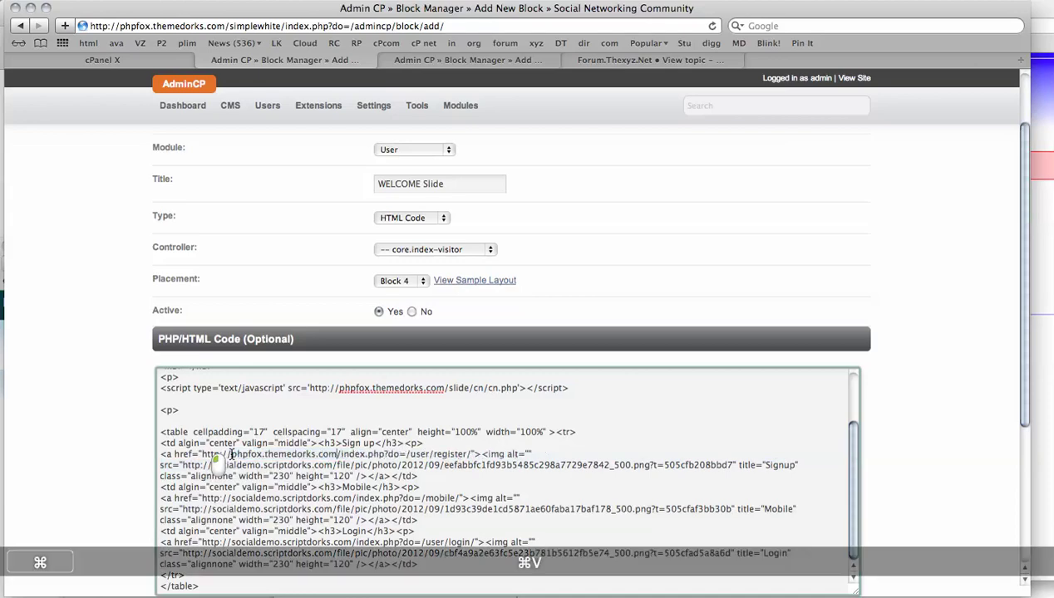
scroll(320, 488, "down", 1)
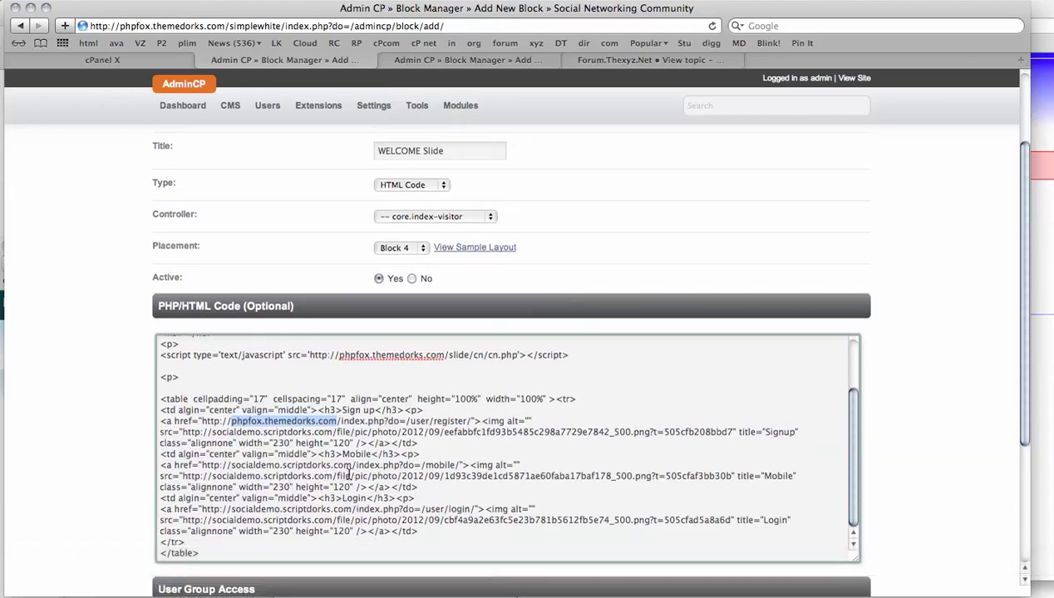
left_click_drag(352, 466, 229, 469)
key("super+v")
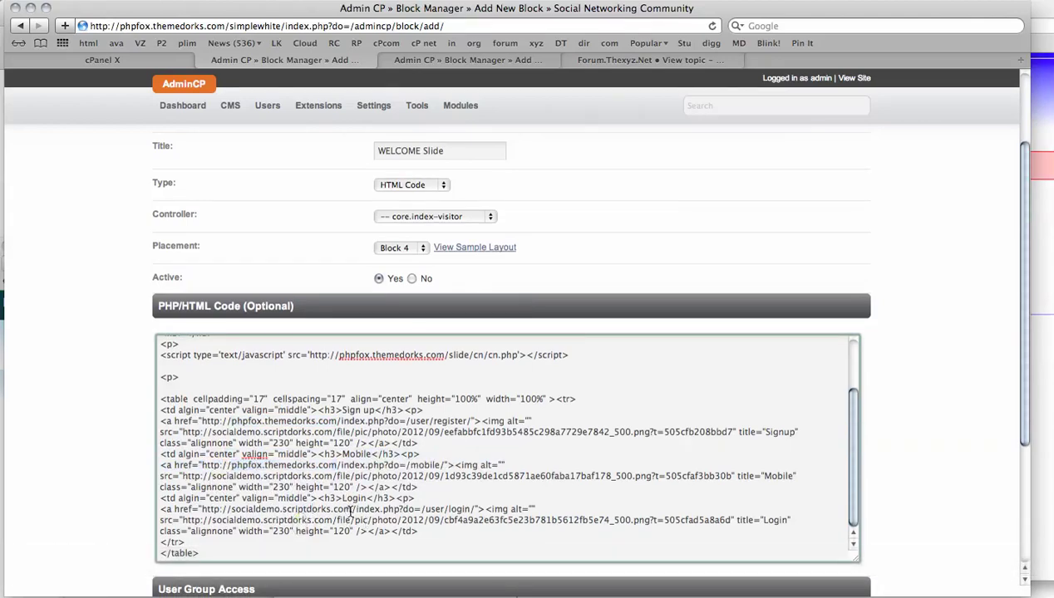
left_click_drag(349, 511, 230, 510)
key("super+v")
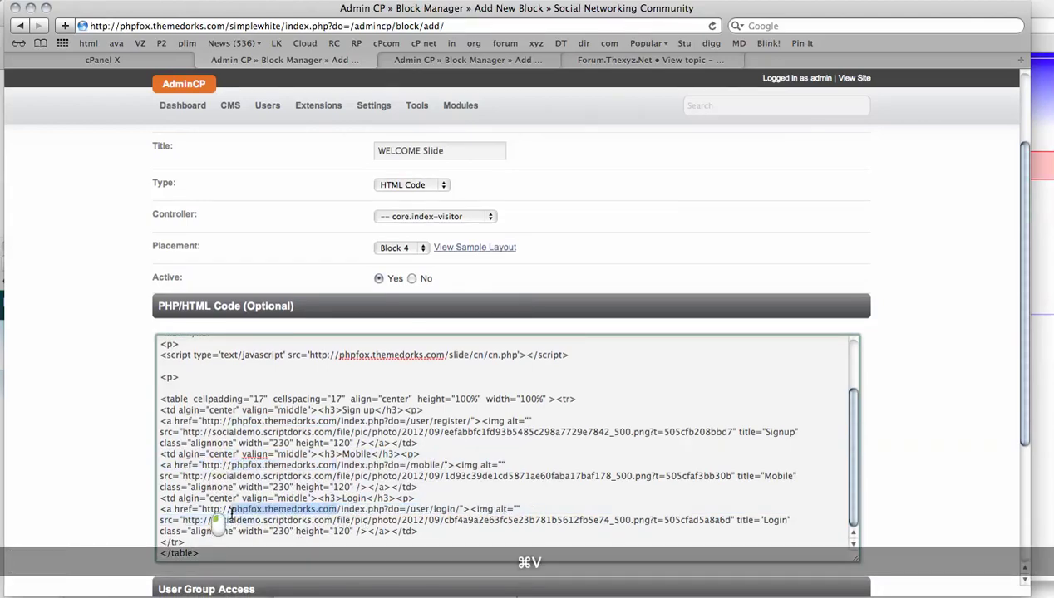
Submit the WELCOME Slide block.
left_click_drag(416, 497, 734, 433)
left_click(748, 454)
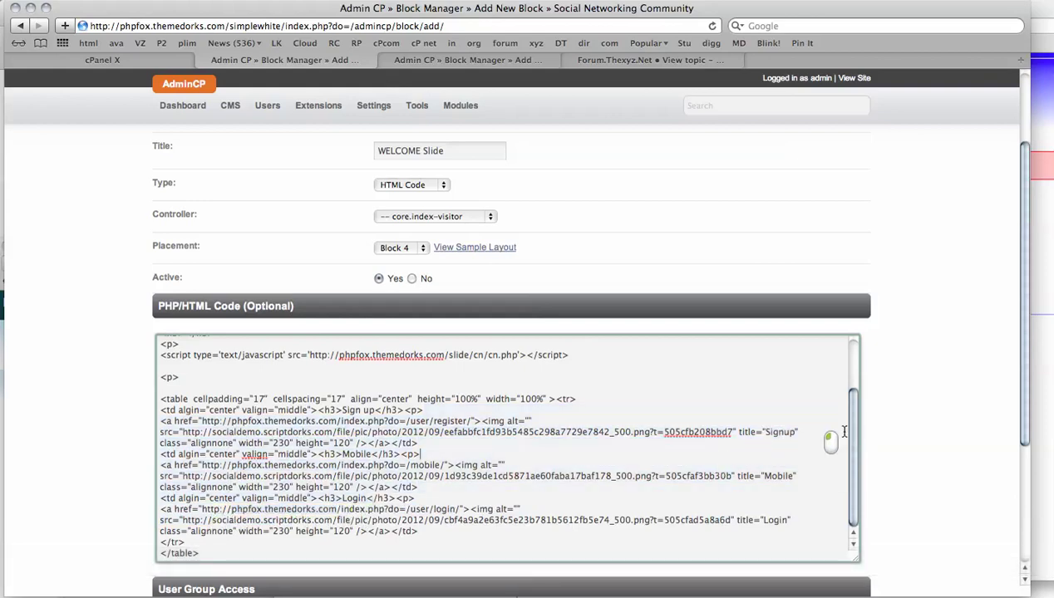
scroll(911, 423, "down", 5)
left_click(849, 535)
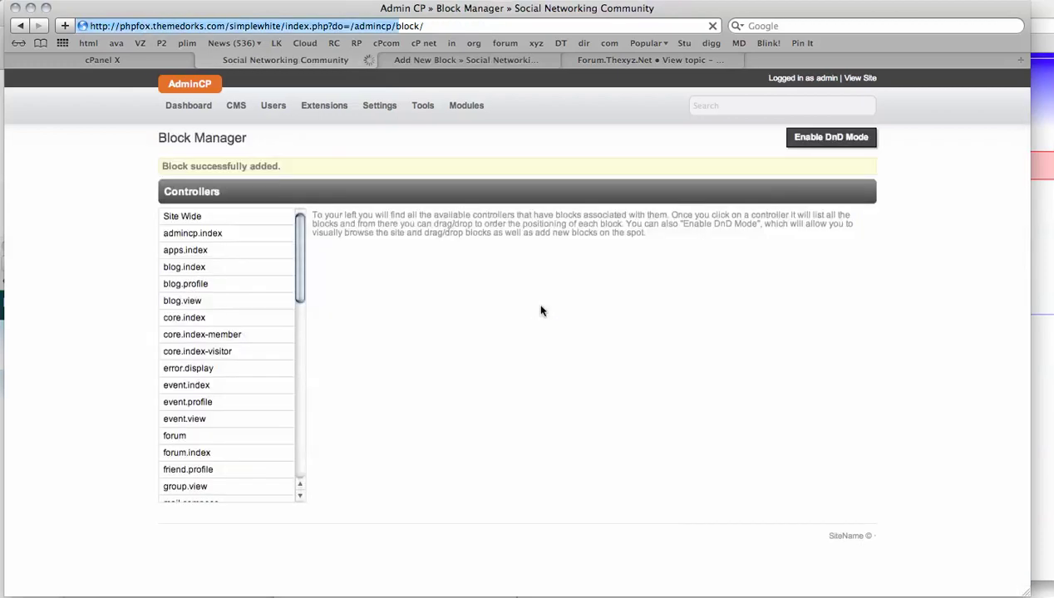
Check that WELCOME Slide is listed in Block 4 of core.index-visitor, then bring up Chrome.
left_click(216, 353)
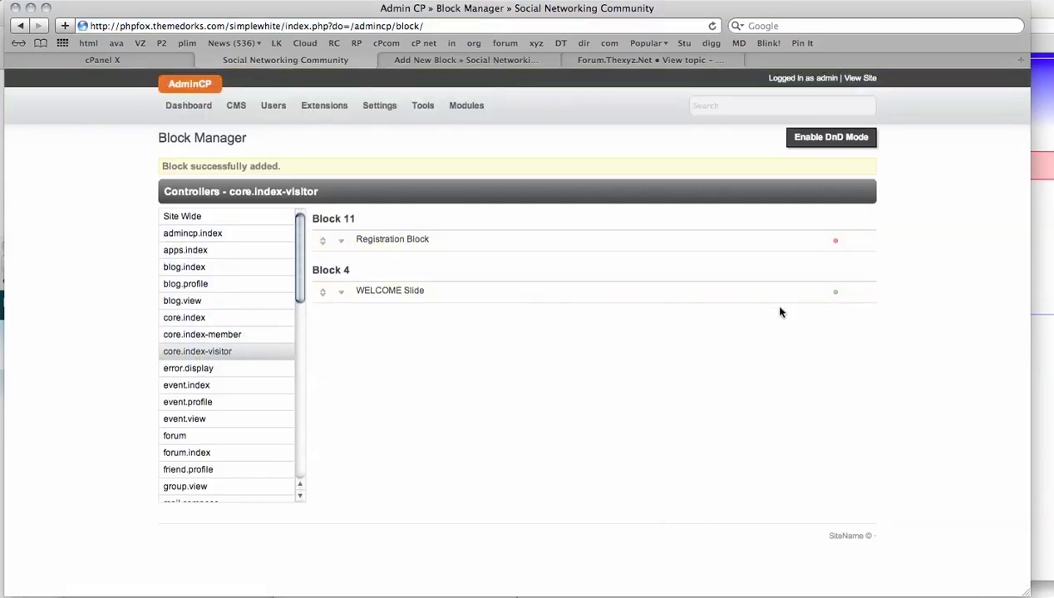
key("super+Tab")
key("super+r")
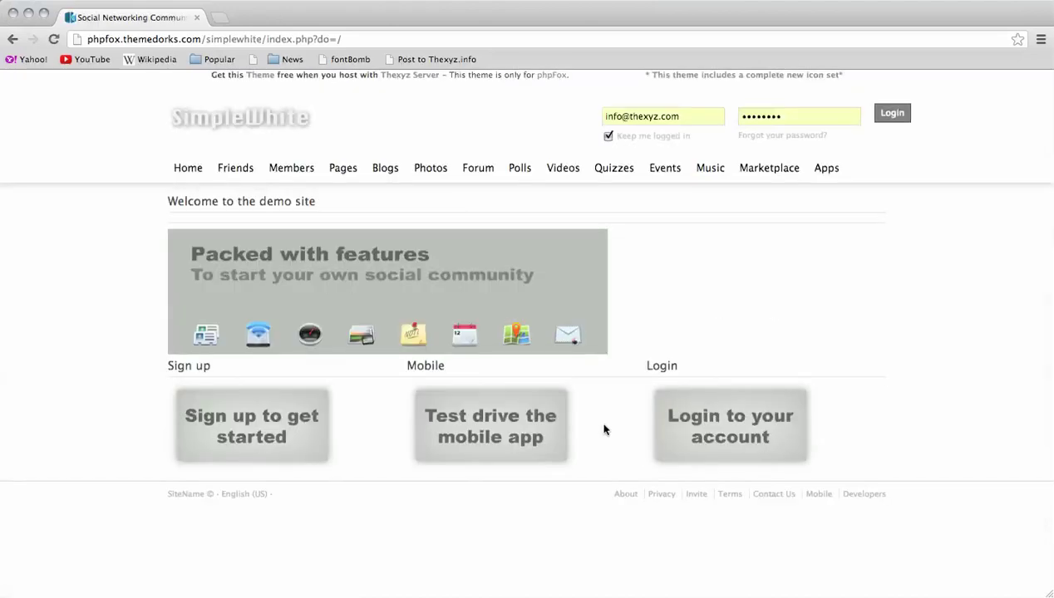
Reload the visitor page to watch the welcome slideshow, then switch to Finder's simple_white folder.
key("super+r")
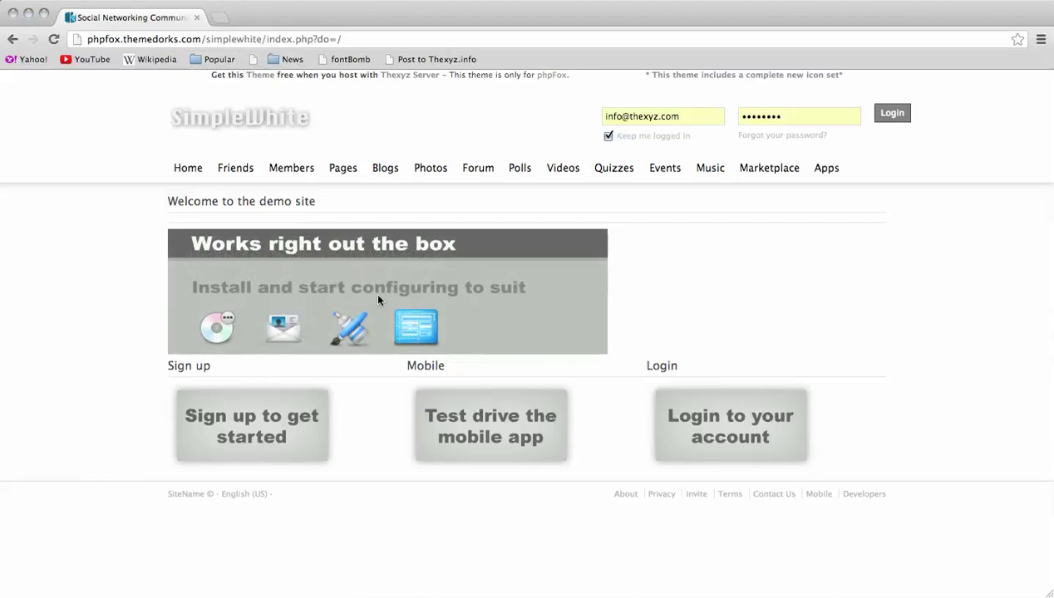
key("super+Tab")
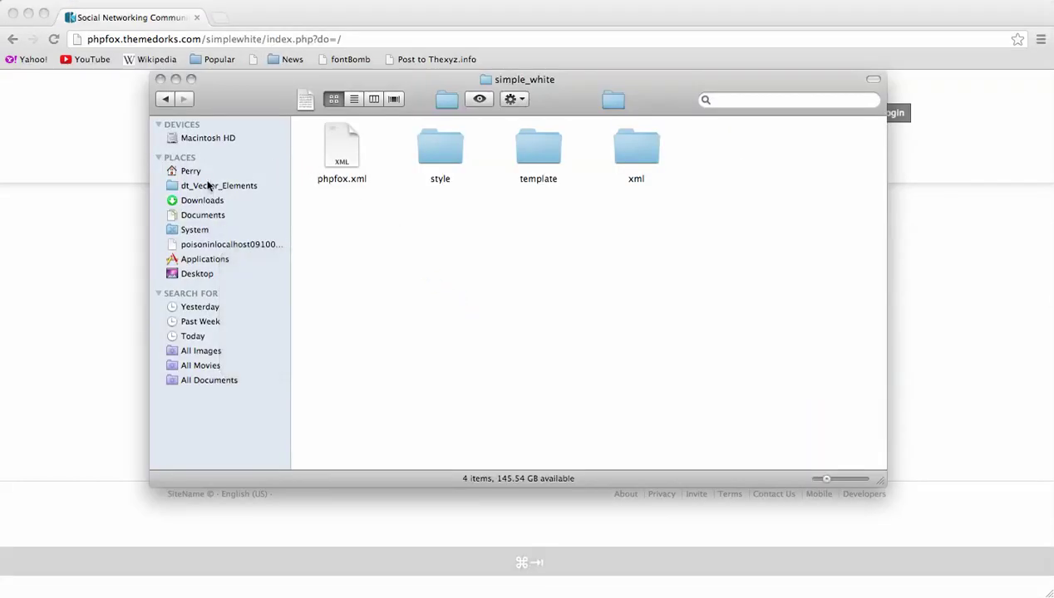
Check slide2.jpg in ThemeDorks_Additional_Images is 980 × 300 via Get Info, then return to the browser.
left_click(201, 172)
scroll(432, 241, "down", 5)
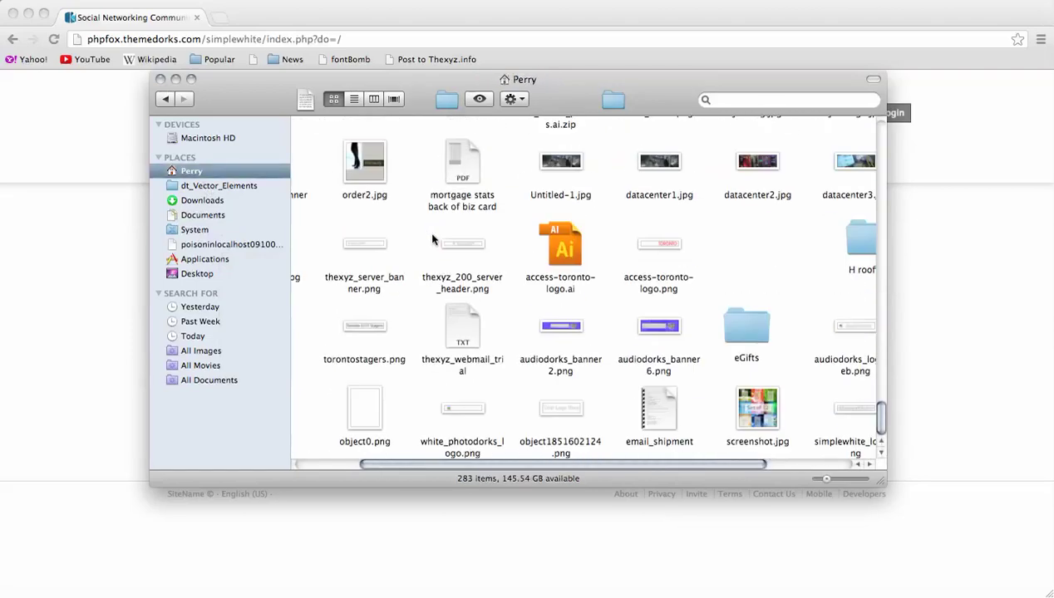
scroll(432, 240, "right", 3)
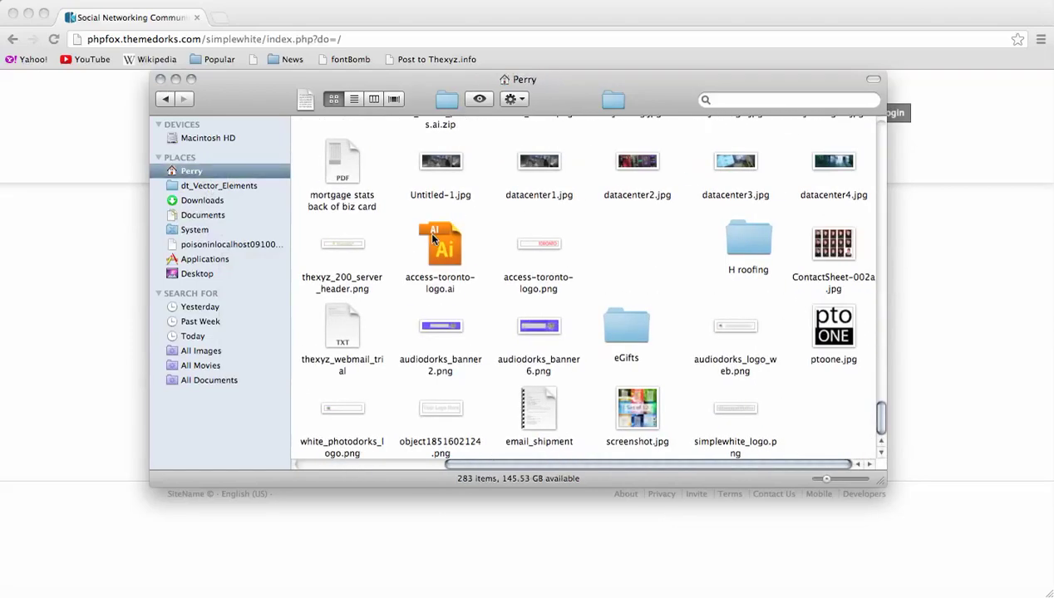
left_click(354, 100)
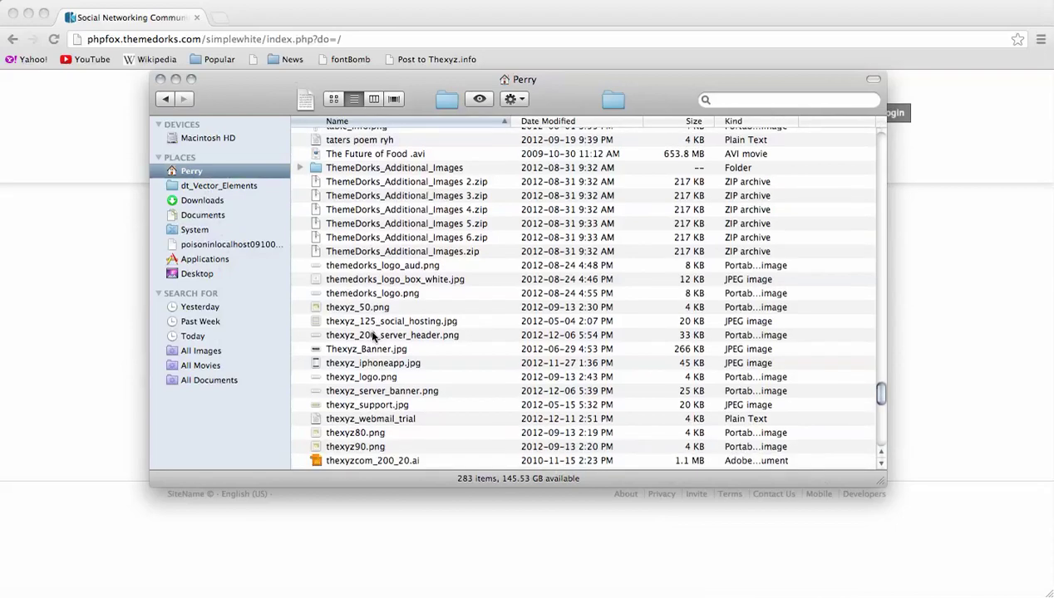
double_click(405, 168)
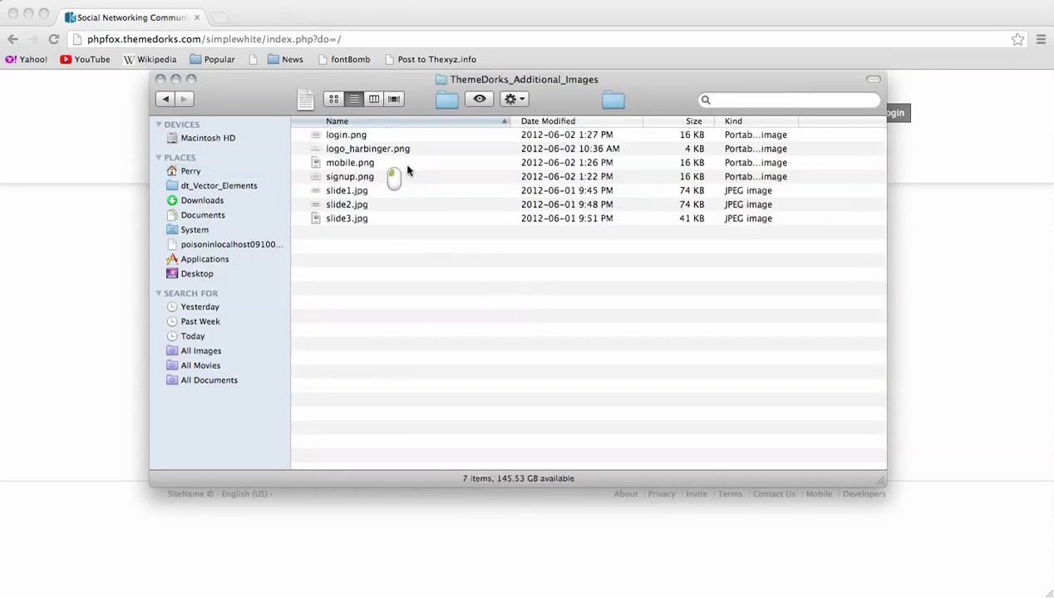
left_click(352, 205)
key("super+i")
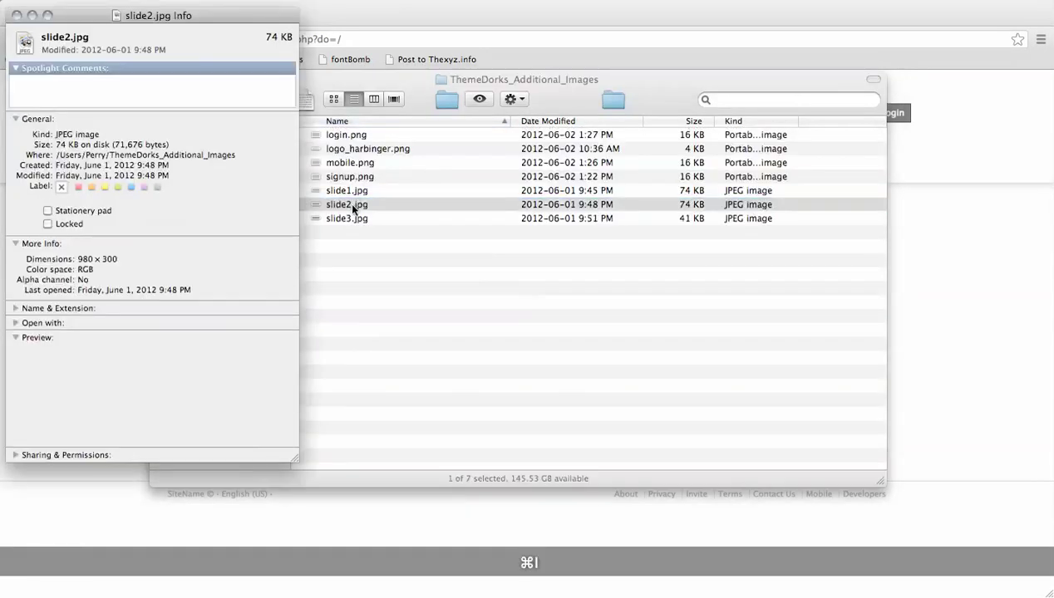
key("super+w")
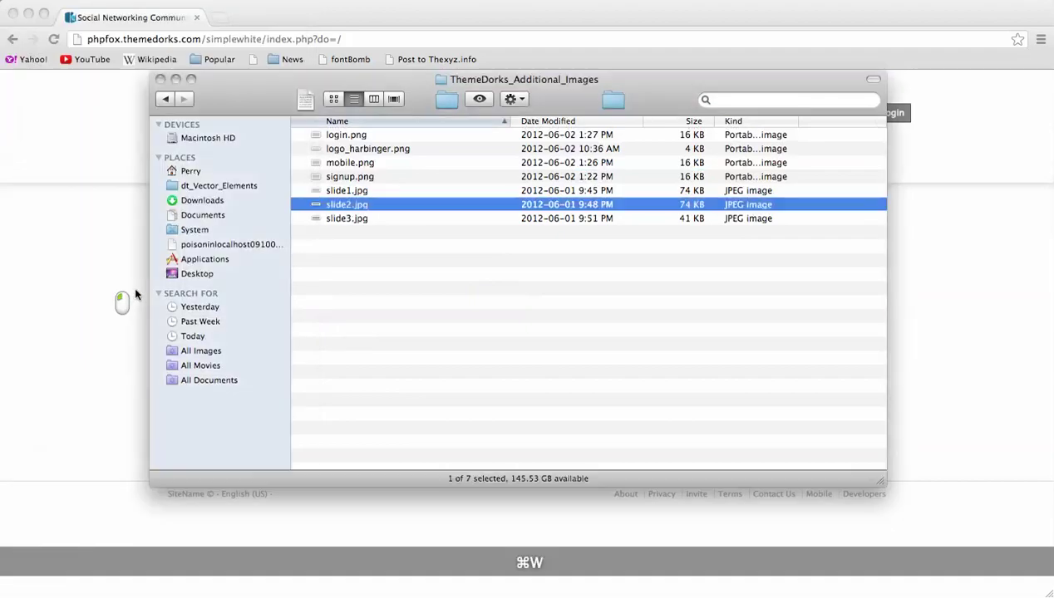
key("super+Tab")
key("super+Tab")
key("super+Tab")
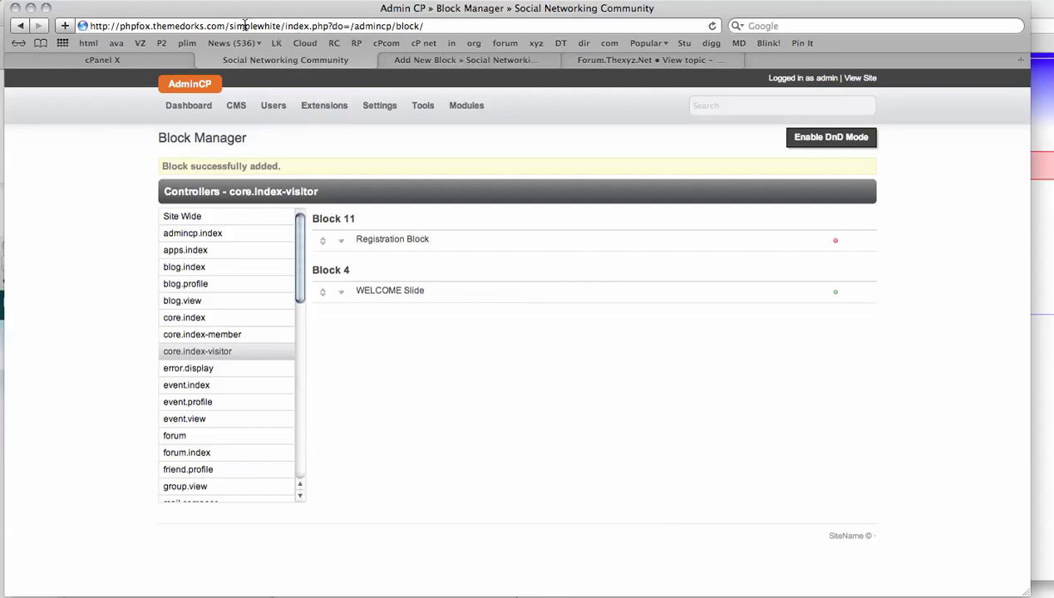
Change the address to phpfox.themedorks.com/slide/staff/index.php to load the slideshow admin.
left_click_drag(233, 25, 494, 22)
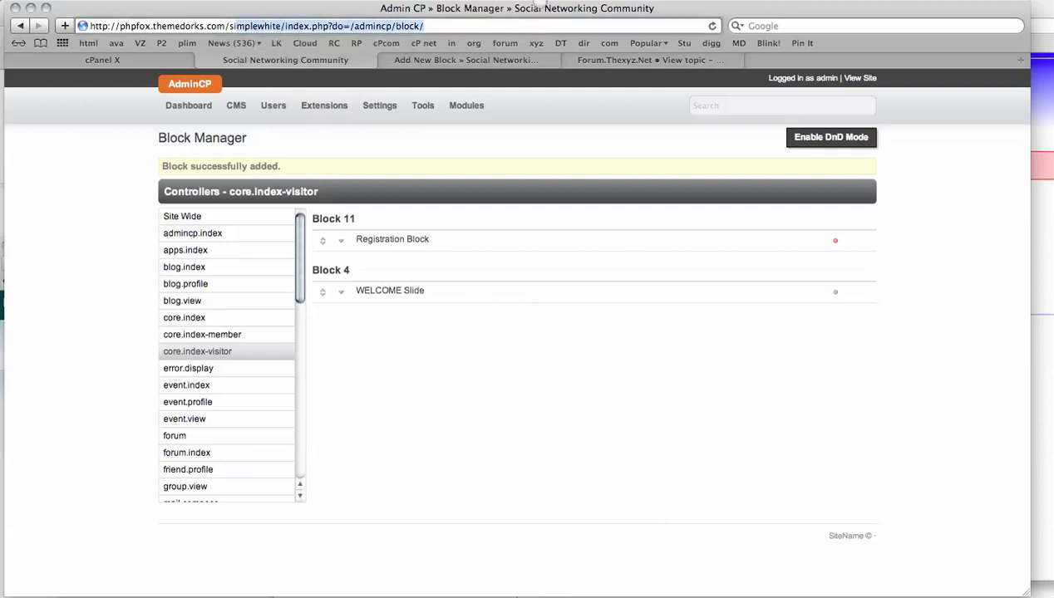
key("BackSpace")
type("LI")
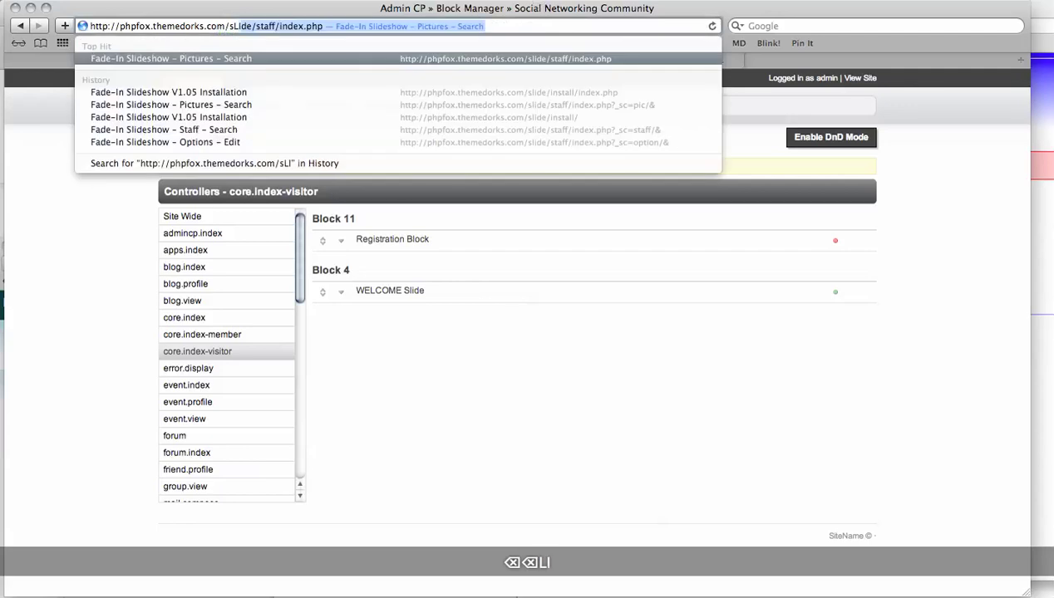
key("BackSpace")
key("BackSpace")
key("BackSpace")
type("L")
key("Return")
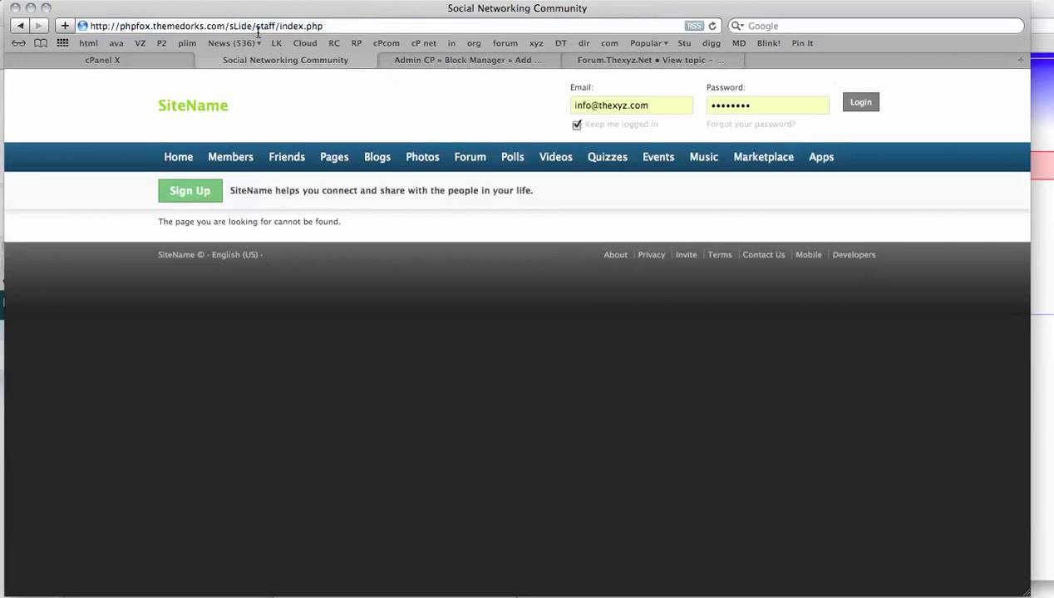
left_click_drag(257, 26, 447, 28)
key("BackSpace")
key("BackSpace")
key("BackSpace")
key("BackSpace")
type("LIDE")
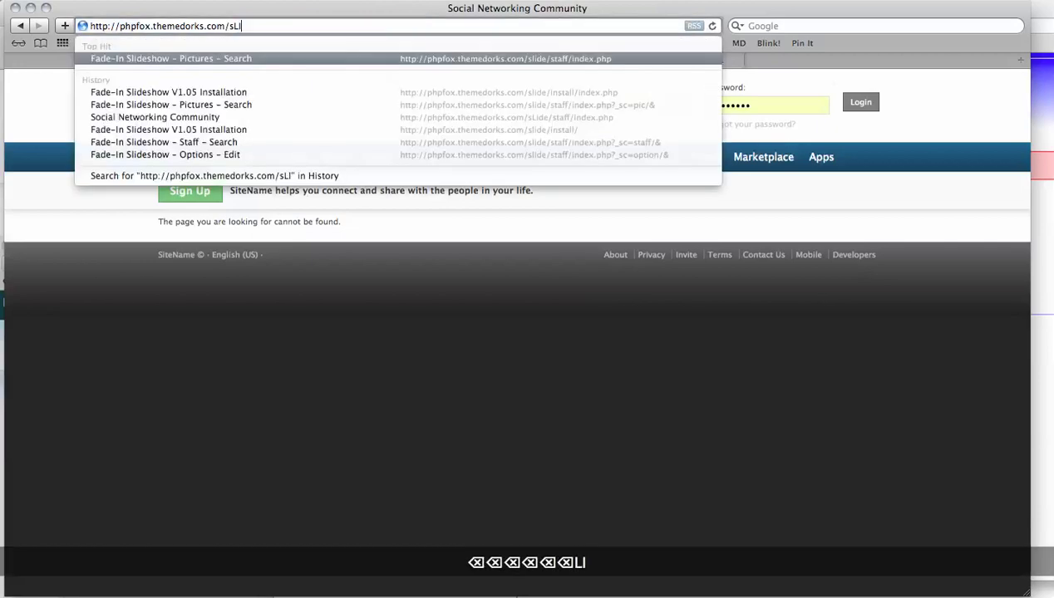
key("BackSpace")
key("BackSpace")
key("BackSpace")
key("BackSpace")
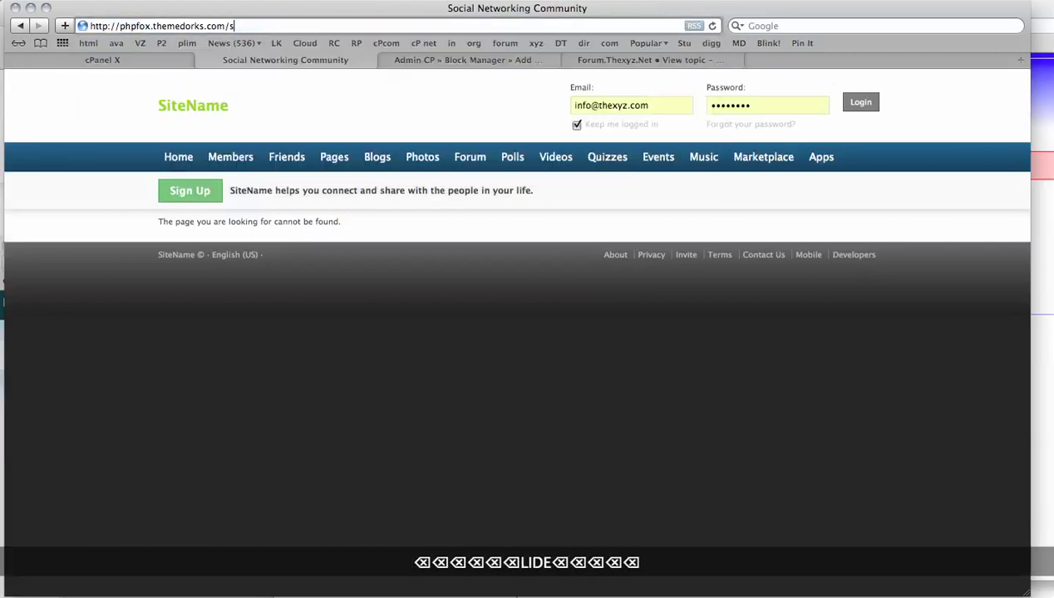
type("lide/")
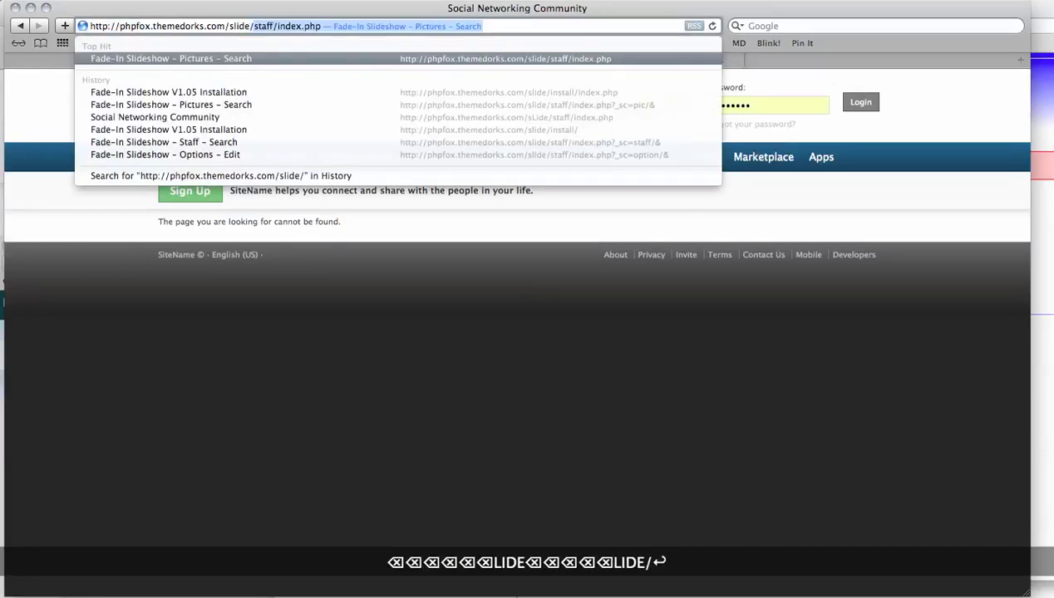
key("Return")
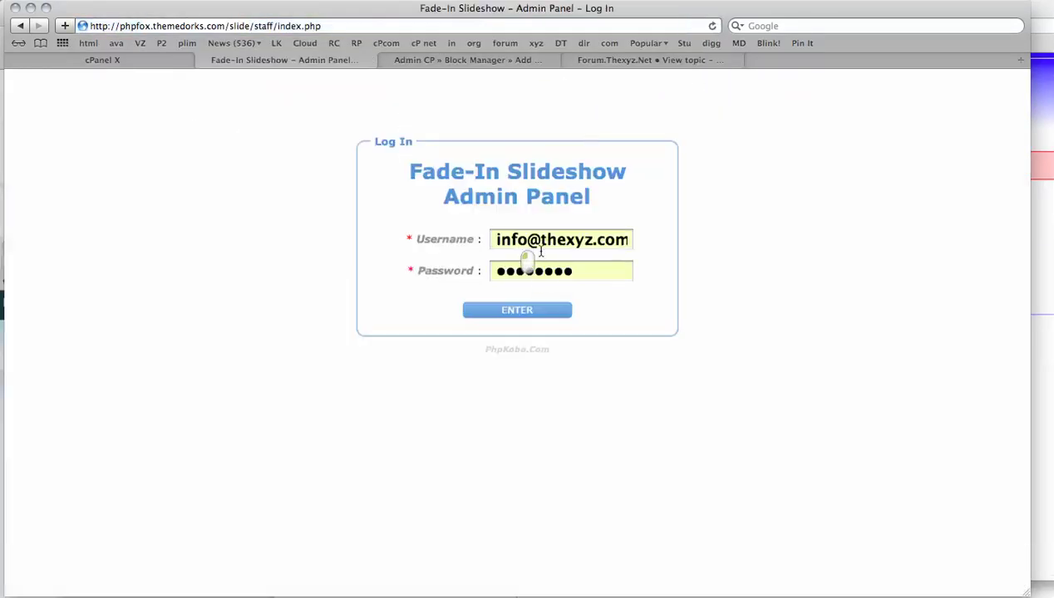
Log in as admin with the account password and accept saving it.
left_click(552, 238)
triple_click(538, 241)
type("admin")
key("Tab")
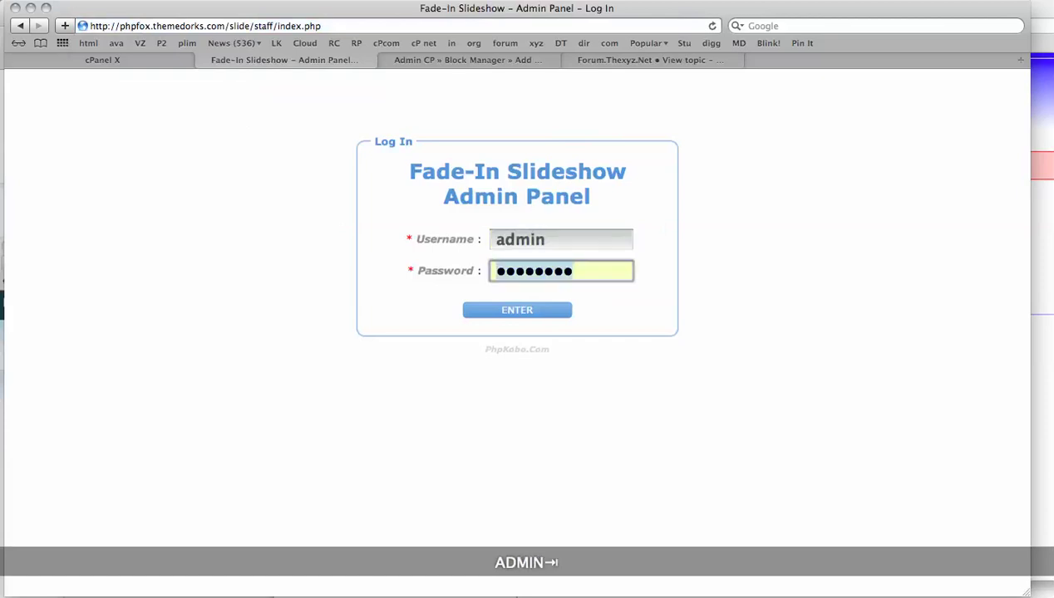
type("*******")
key("Return")
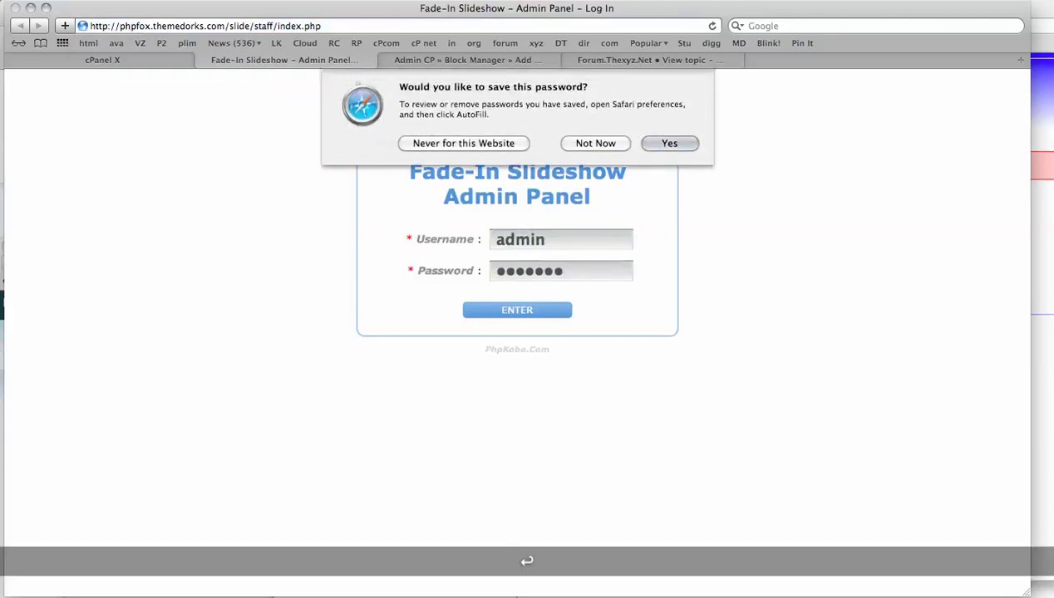
key("Return")
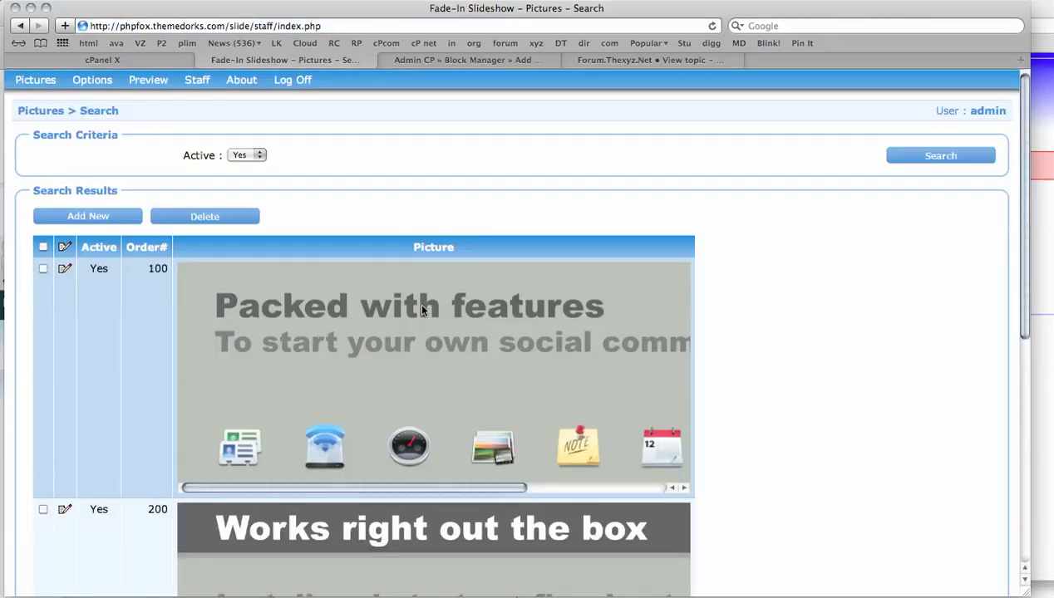
Set the slideshow width to 980 and height to 300 in Options and save.
left_click(84, 83)
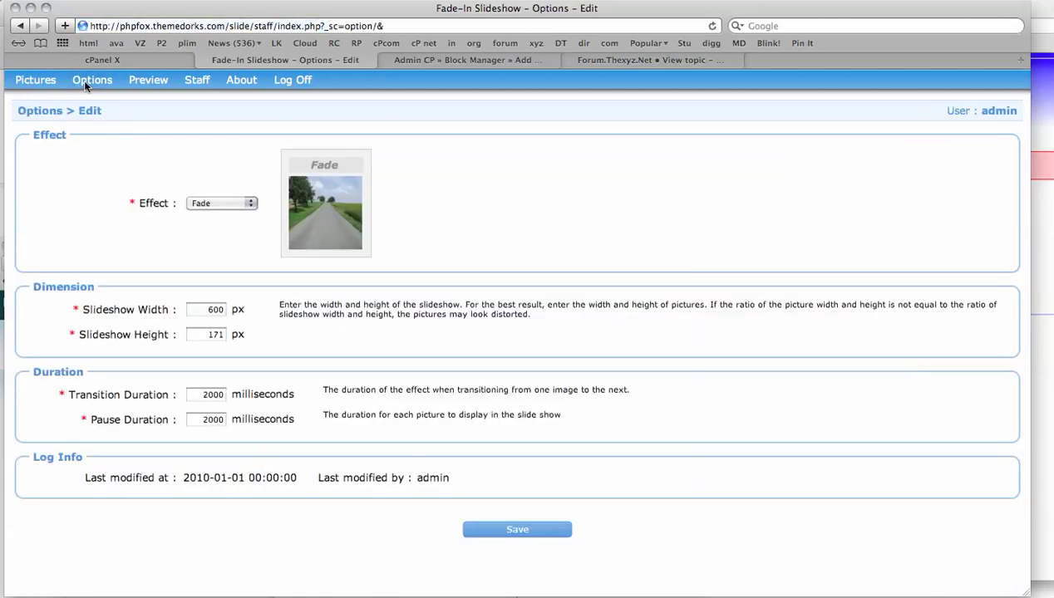
left_click(211, 312)
type("980")
key("Tab")
type("3")
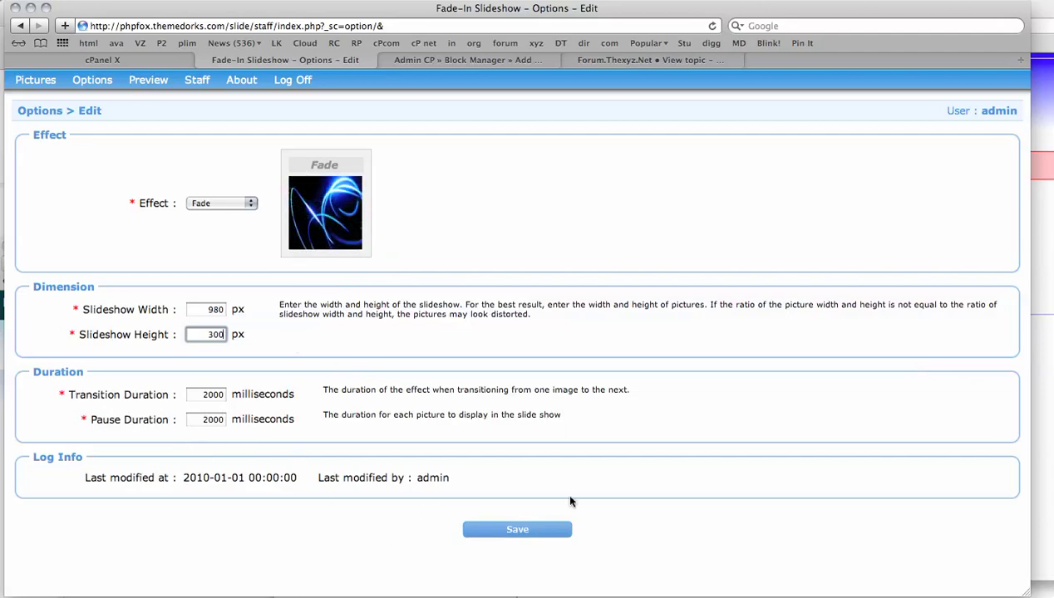
left_click(507, 532)
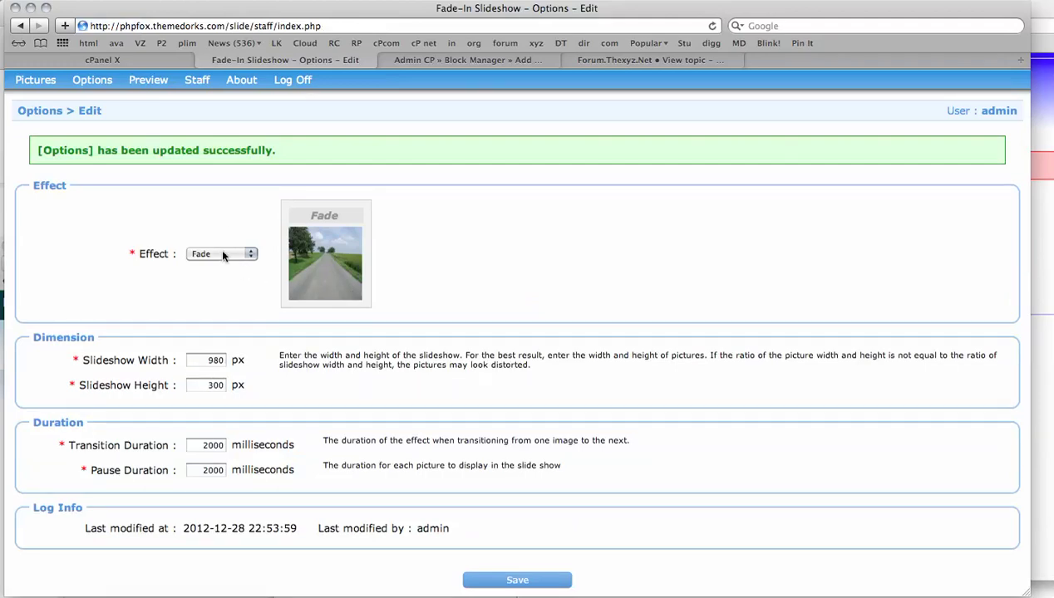
Look over the transition effects, then reload the phpFox home page in Chrome.
left_click(222, 255)
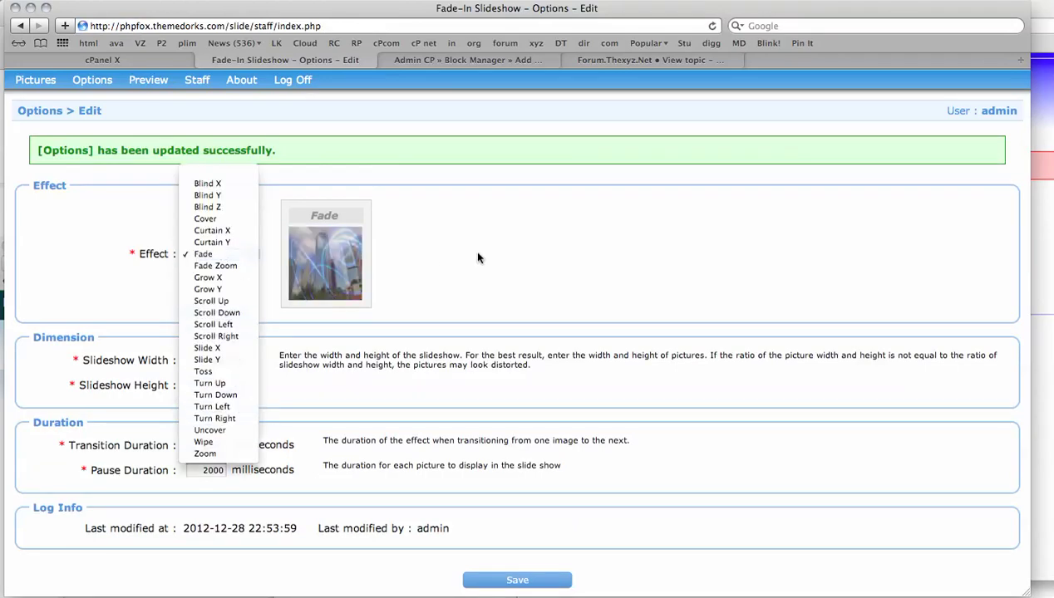
key("super+Tab")
key("super+r")
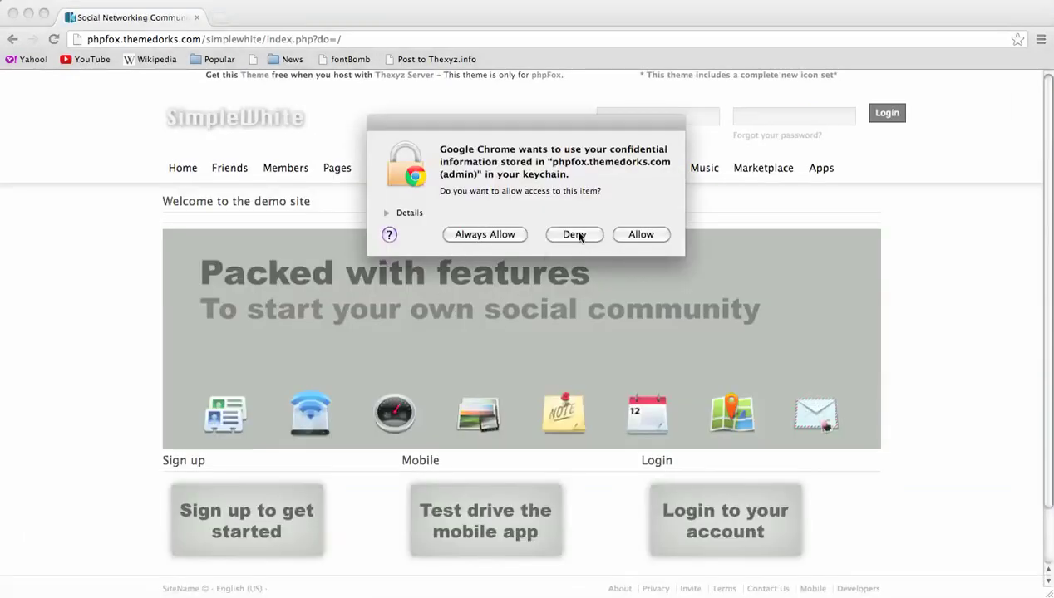
Deny the keychain access request and scroll down to the full-width welcome slideshow.
left_click(579, 235)
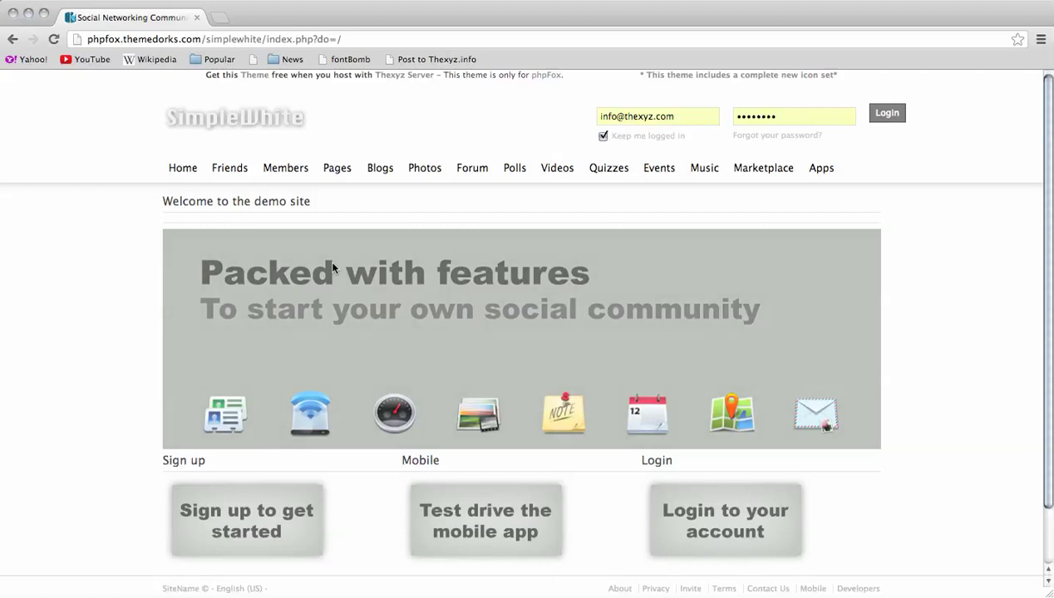
scroll(95, 329, "down", 3)
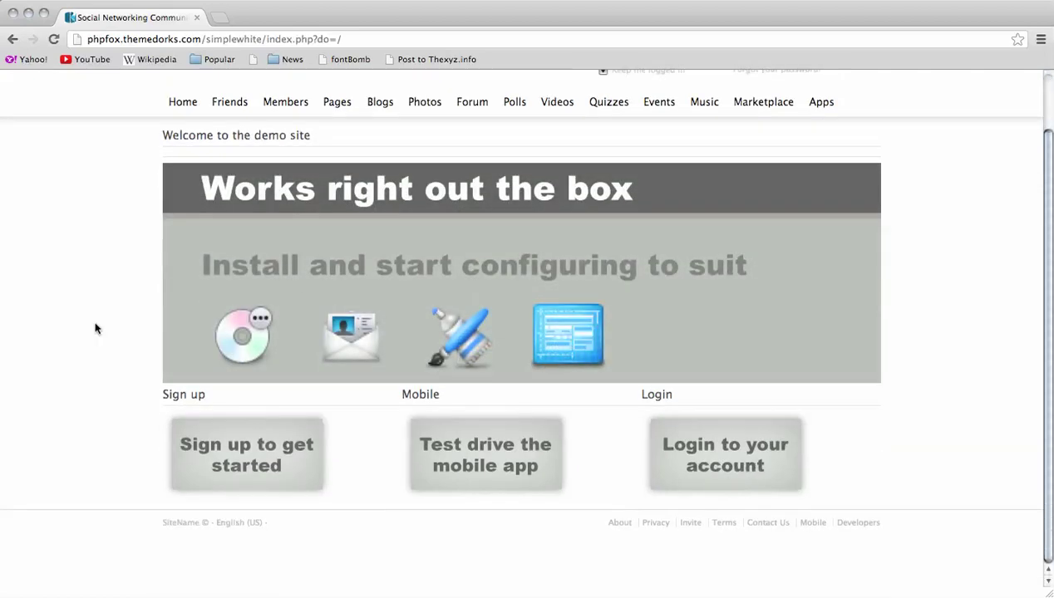